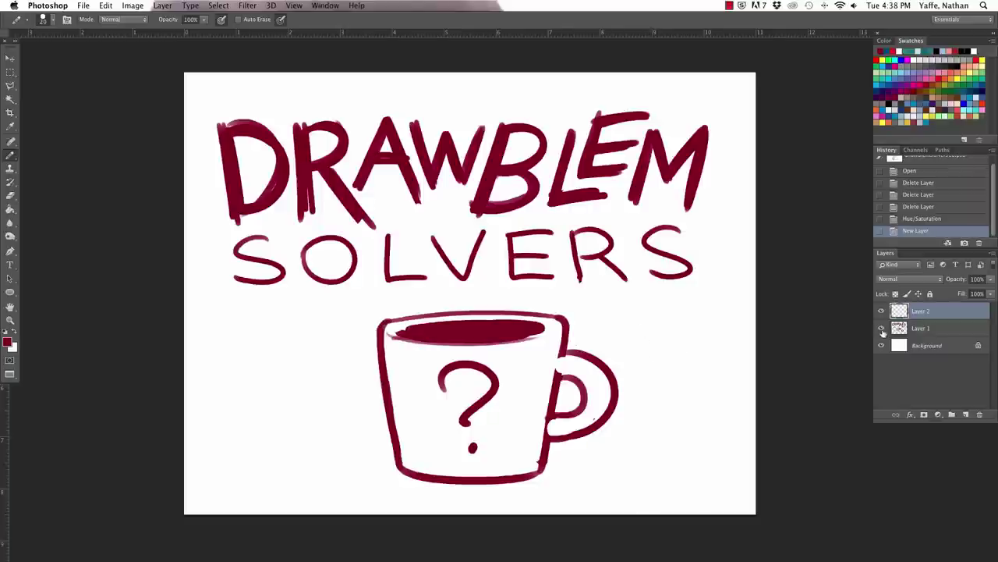
Hide Layer 1's DRAWBLEM SOLVERS lettering and zoom in on the blank white canvas.
left_click(881, 329)
key("z")
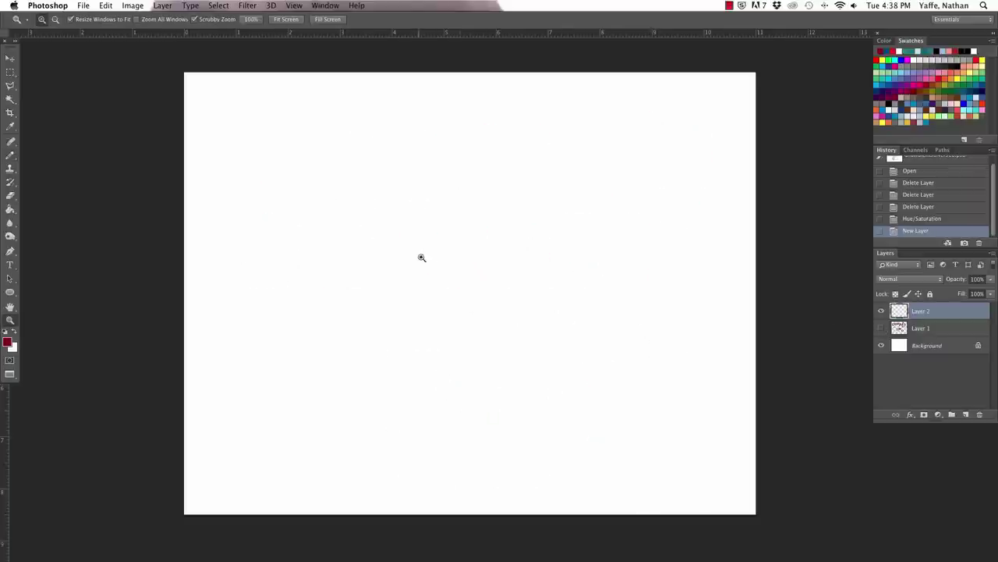
left_click(433, 218)
key("a")
key("b")
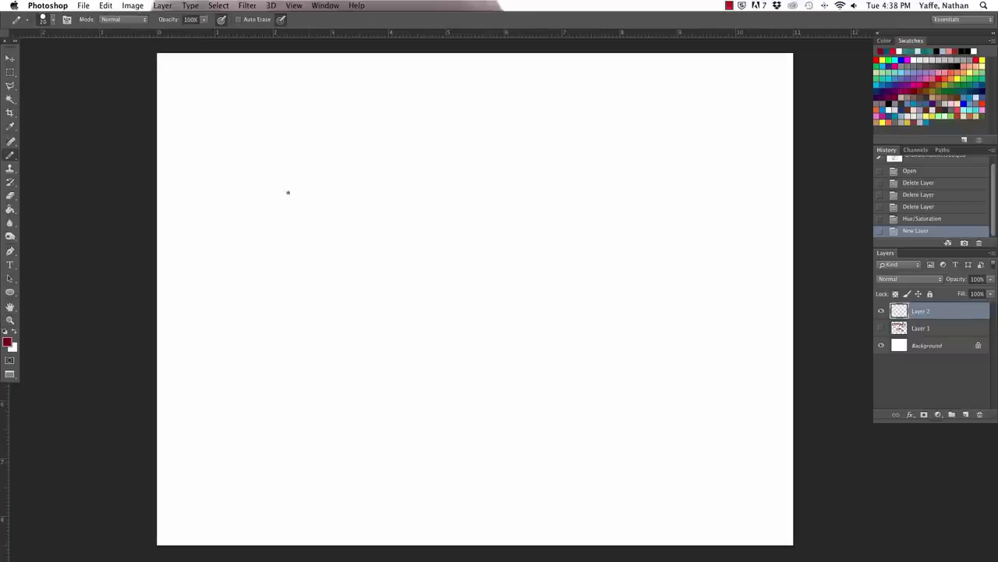
Draw the fridge's left side and top edge, erasing a stray mark near the top-right corner.
left_click_drag(264, 154, 279, 436)
mouse_move(266, 150)
left_mouse_down()
mouse_move(398, 142)
mouse_move(371, 144)
mouse_move(380, 427)
left_mouse_up()
key("e")
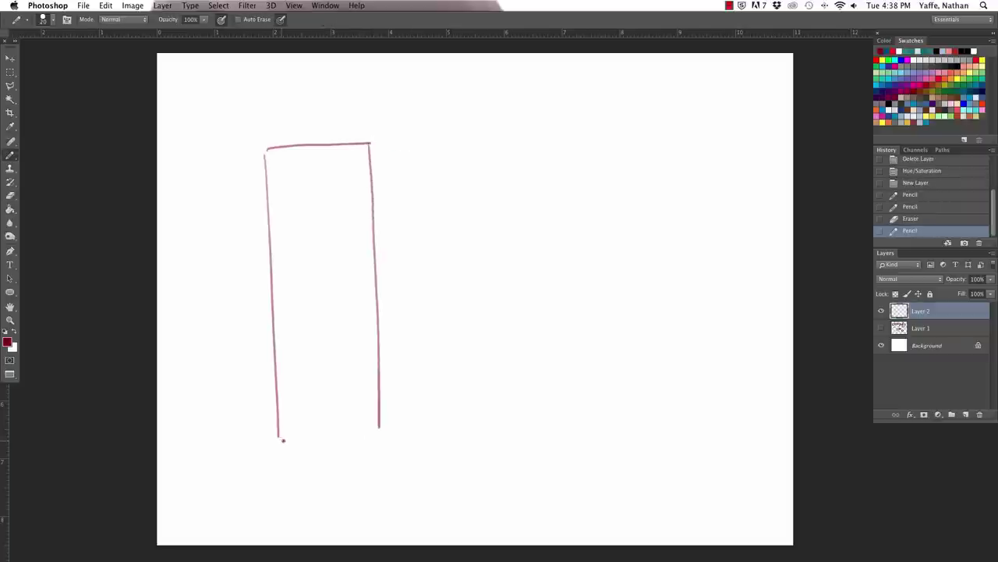
mouse_move(284, 440)
left_mouse_down()
mouse_move(378, 428)
mouse_move(375, 439)
left_mouse_up()
key("super+z")
key("e")
left_click(384, 140)
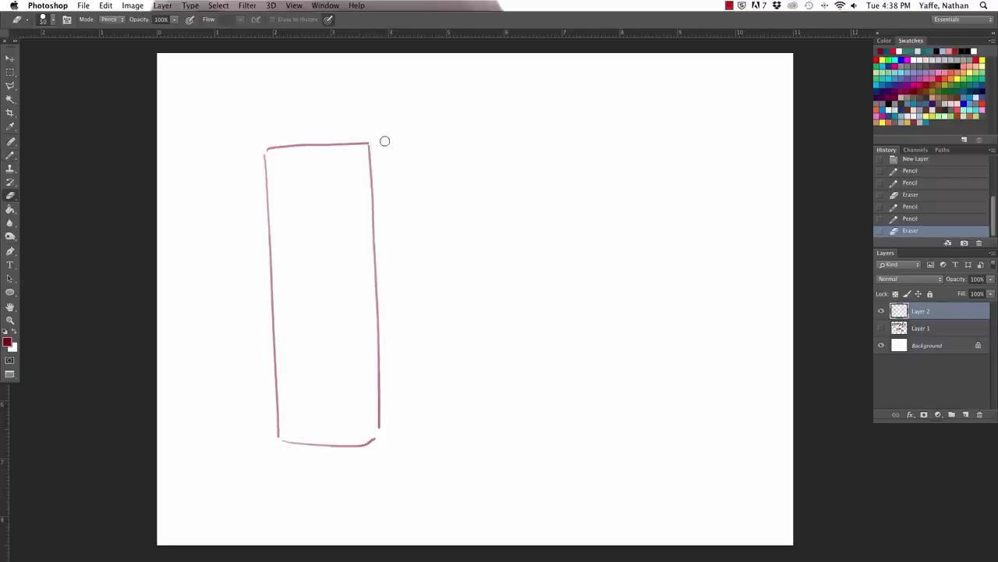
key("b")
Extend the fridge top rightward, add the slanted bottom, right side and a line toward the door.
left_click_drag(370, 142, 440, 144)
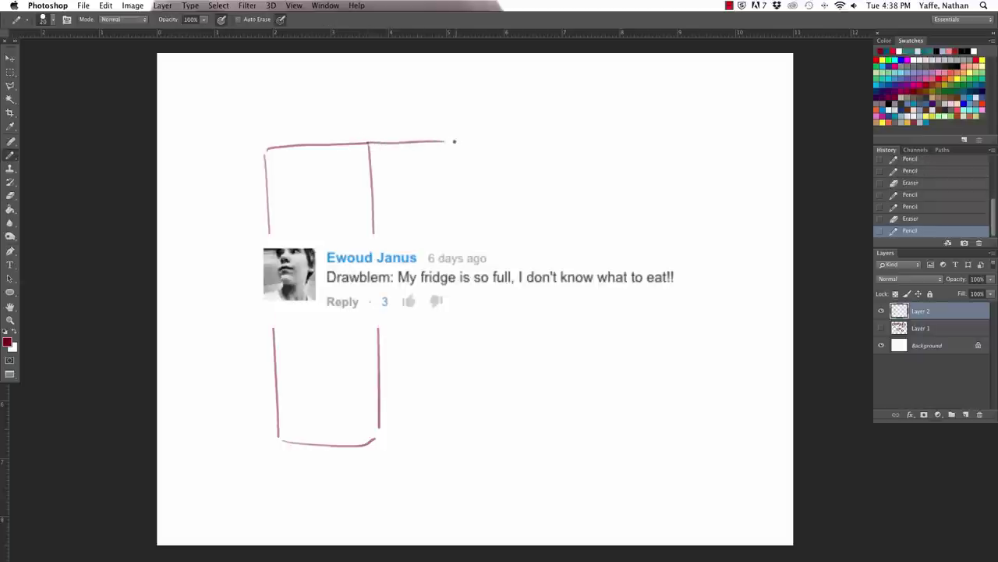
left_click_drag(366, 444, 462, 427)
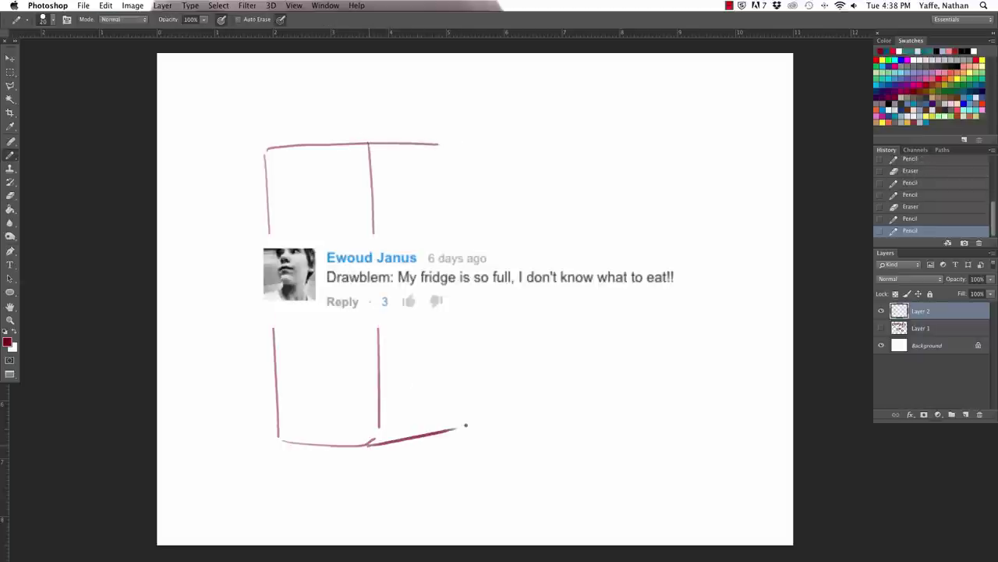
mouse_move(439, 145)
left_mouse_down()
mouse_move(457, 232)
mouse_move(456, 425)
left_mouse_up()
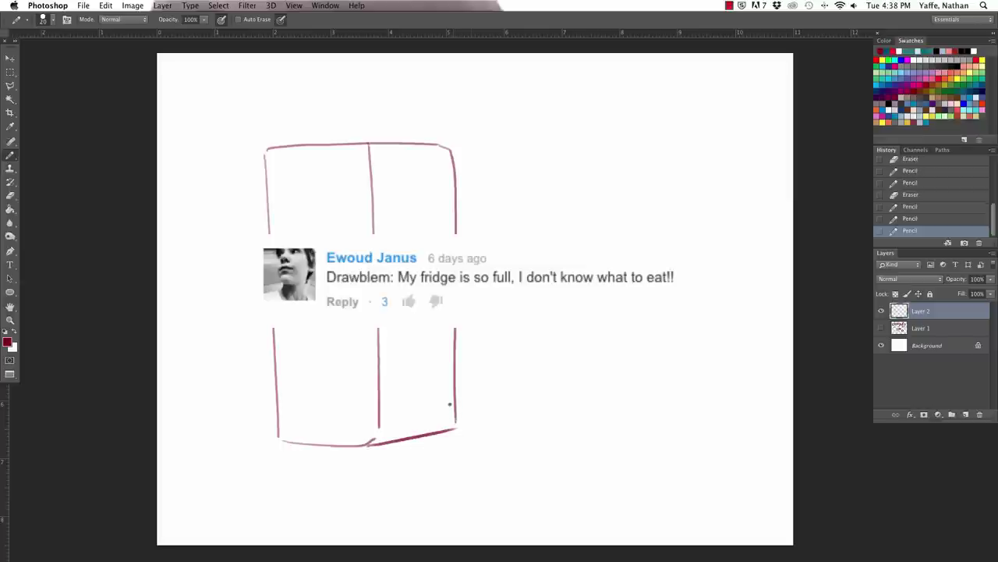
mouse_move(504, 129)
left_mouse_down()
mouse_move(535, 118)
mouse_move(464, 148)
mouse_move(566, 123)
mouse_move(563, 413)
left_mouse_up()
key("e")
key("b")
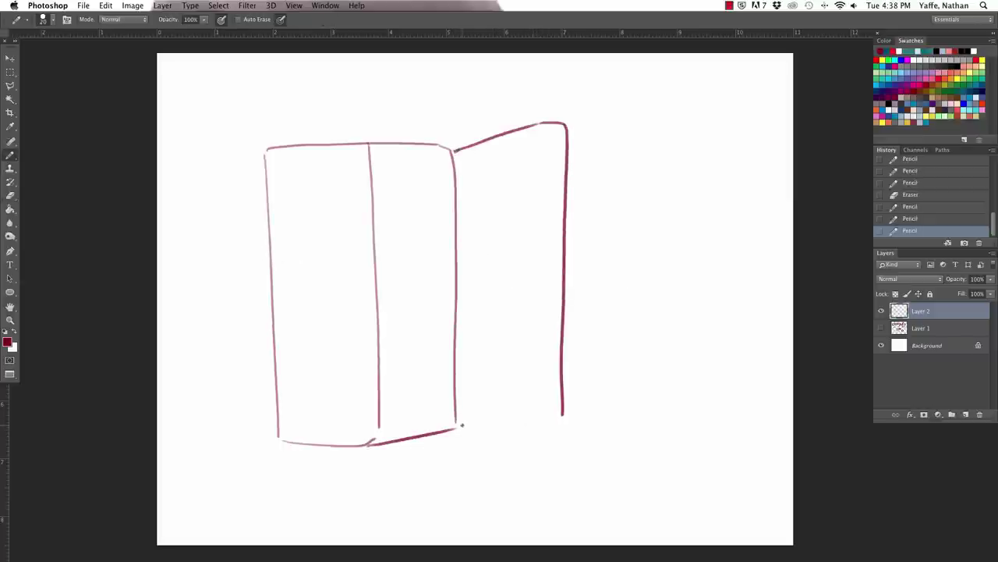
Draw the open door's side and bottom edge and erase the fridge's middle vertical line.
mouse_move(461, 425)
left_mouse_down()
mouse_move(535, 430)
mouse_move(567, 417)
mouse_move(565, 149)
mouse_move(566, 428)
left_mouse_up()
key("e")
key("b")
key("e")
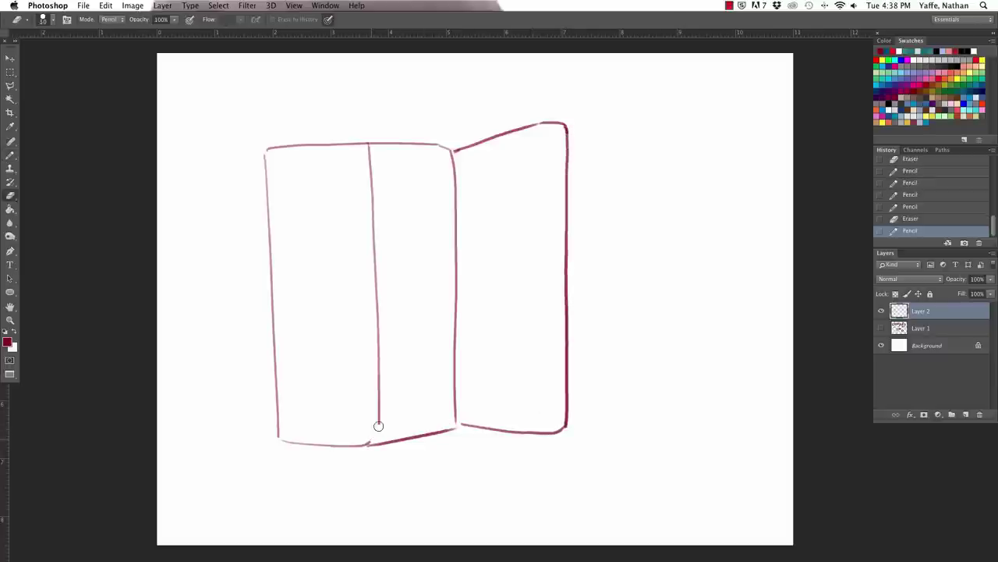
mouse_move(379, 425)
left_mouse_down()
mouse_move(370, 163)
mouse_move(370, 428)
left_mouse_up()
key("b")
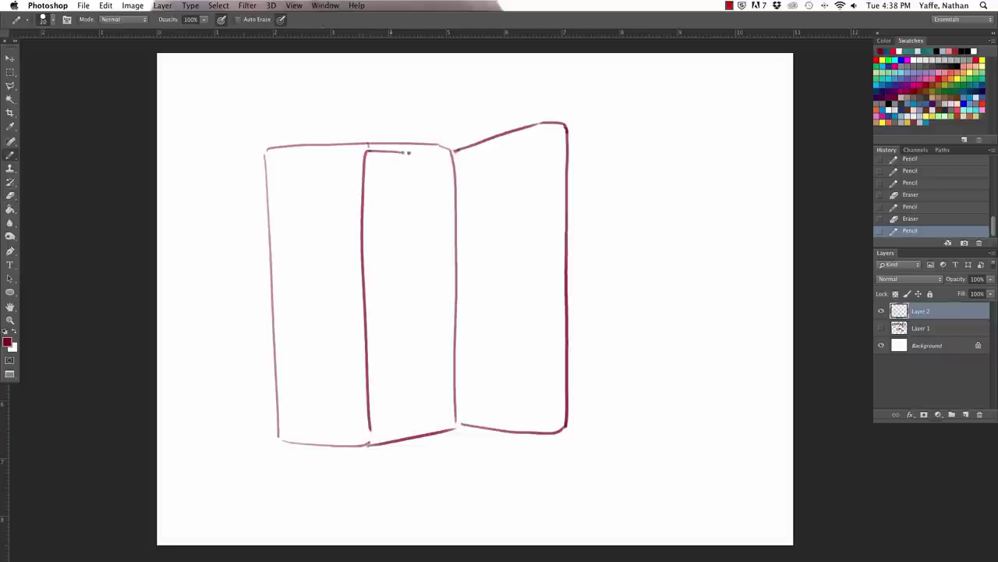
Draw the inner compartment's top, right side and bottom, plus the door's inner edge for thickness.
left_click_drag(407, 152, 448, 154)
key("super+z")
left_click_drag(448, 154, 446, 421)
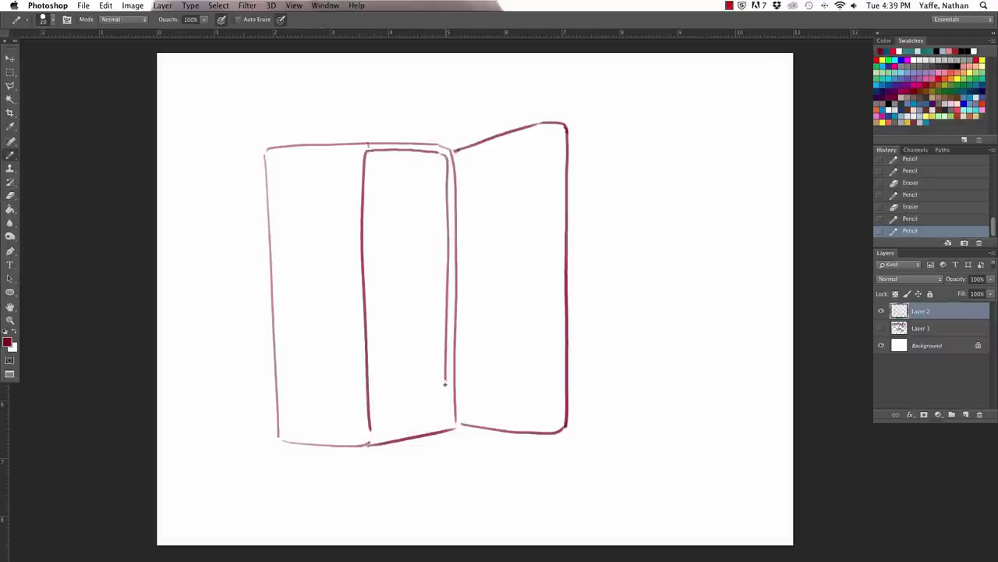
left_click_drag(434, 422, 446, 420)
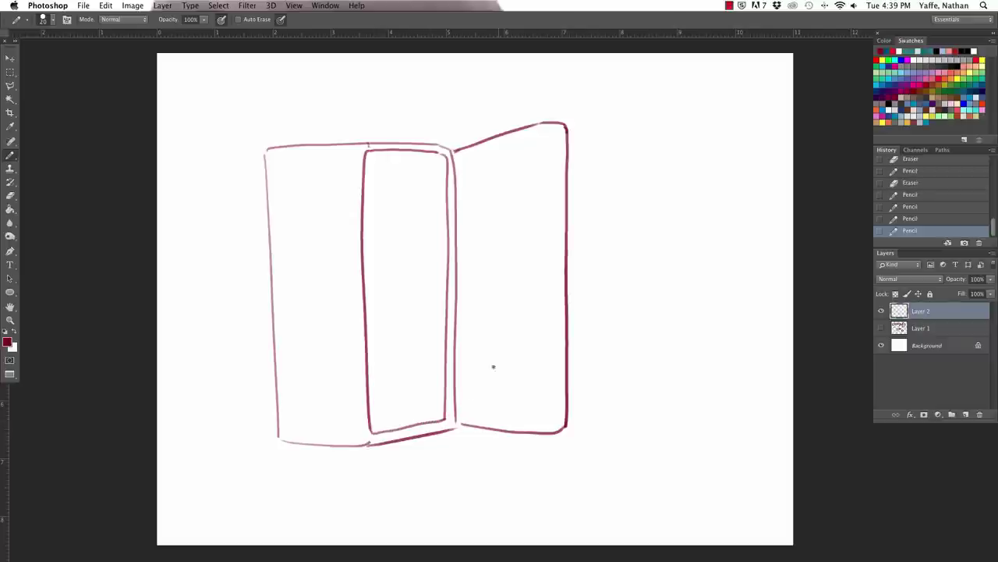
left_click_drag(549, 123, 554, 433)
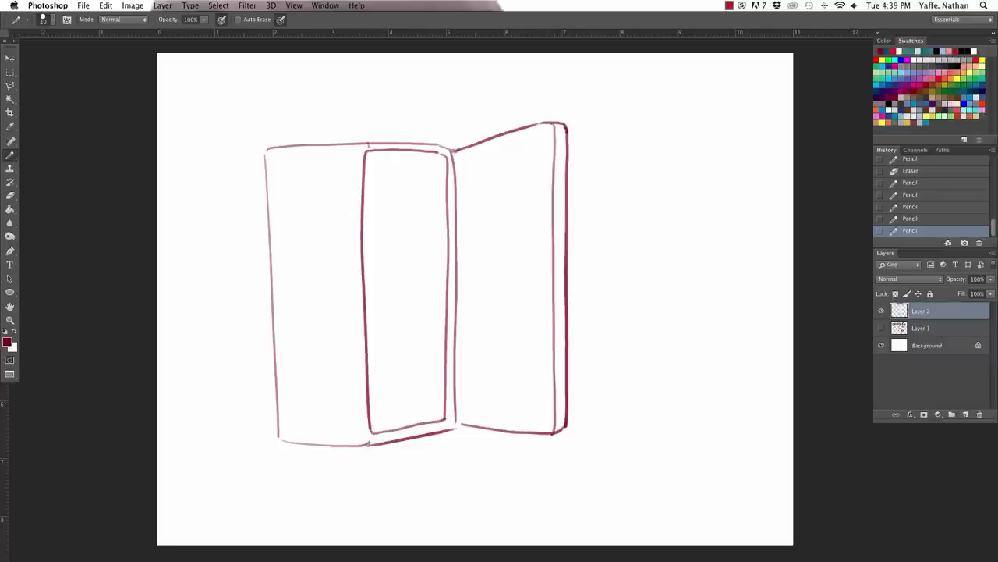
Touch up the door's top junction and darken the fridge's top-left corner.
key("e")
left_click_drag(450, 148, 447, 168)
key("b")
left_click_drag(268, 148, 267, 161)
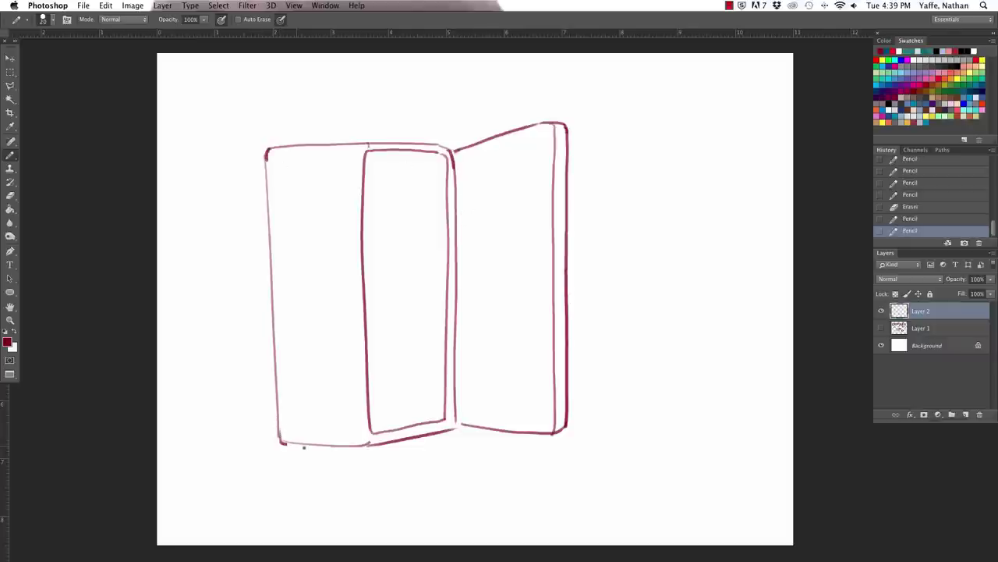
left_click_drag(280, 442, 324, 449)
key("ctrl+z")
Draw the figure's head circle and a pointed hand shape beside it.
left_click_drag(525, 253, 521, 253)
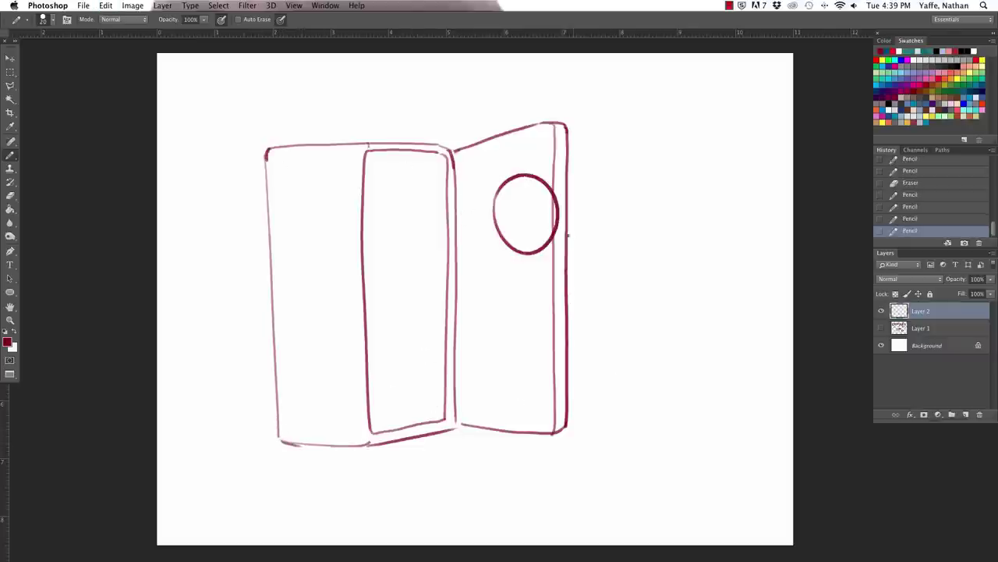
key("e")
left_click_drag(552, 207, 546, 226)
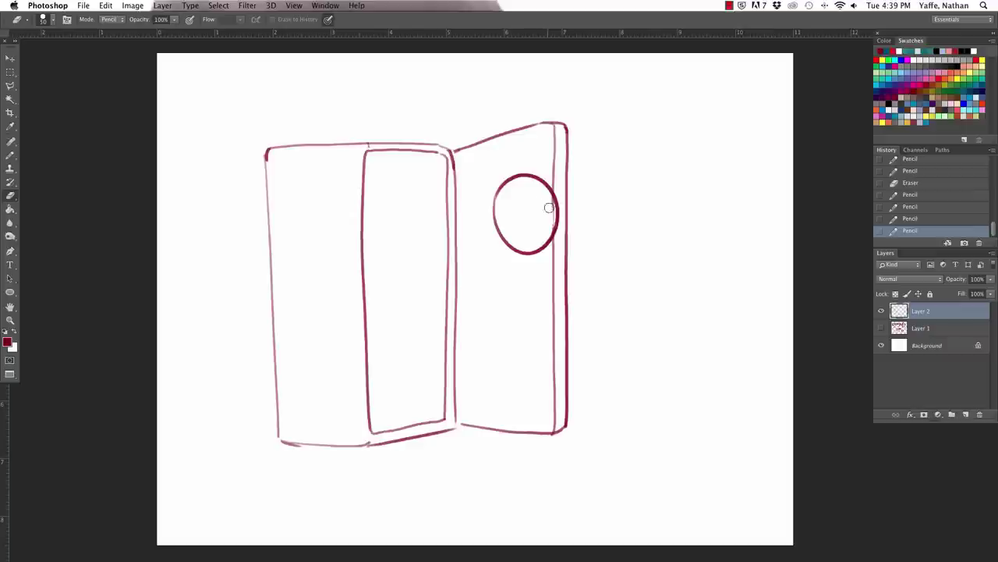
key("b")
left_click_drag(560, 196, 560, 234)
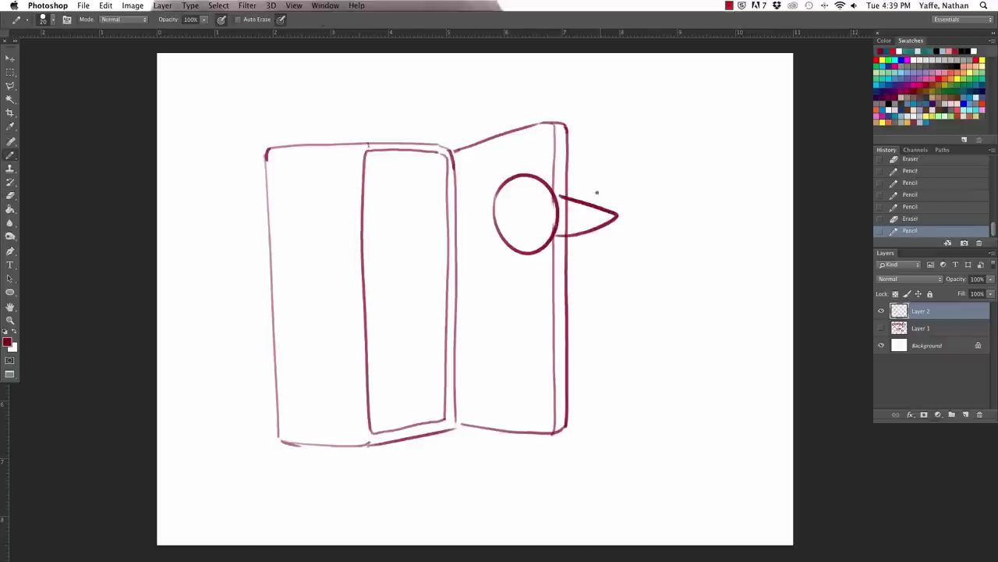
key("ctrl+z")
left_click_drag(562, 197, 563, 235)
Trim the hand shape's edges and close the bottom of the head.
key("e")
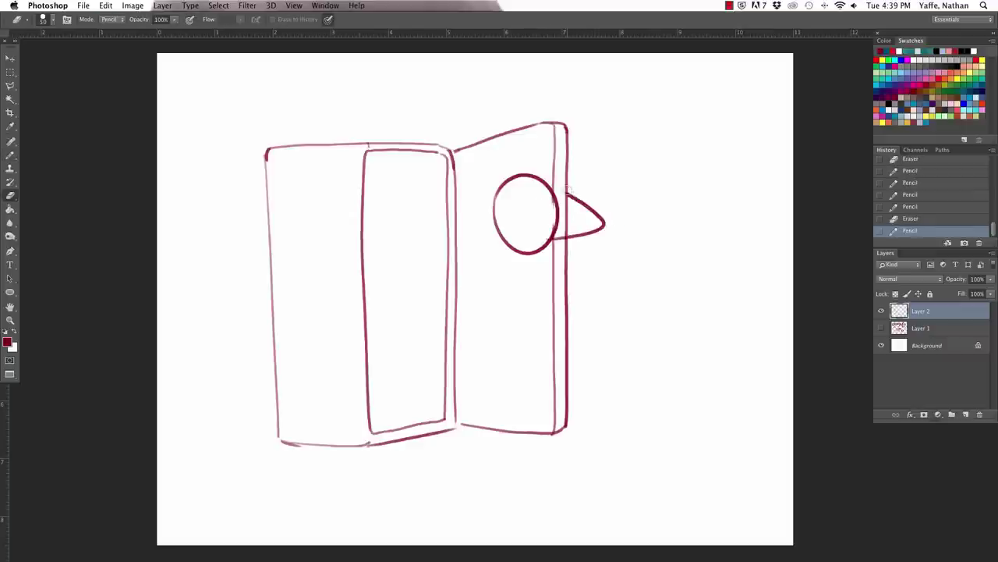
left_click_drag(572, 196, 583, 204)
key("b")
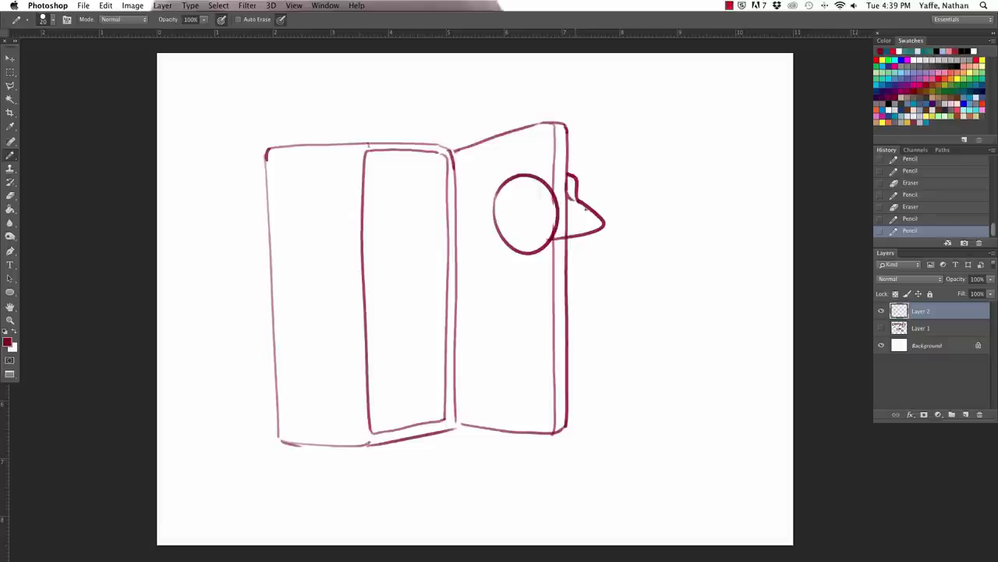
key("e")
mouse_move(555, 235)
left_mouse_down()
mouse_move(525, 255)
mouse_move(543, 256)
mouse_move(555, 225)
mouse_move(558, 254)
left_mouse_up()
key("b")
key("e")
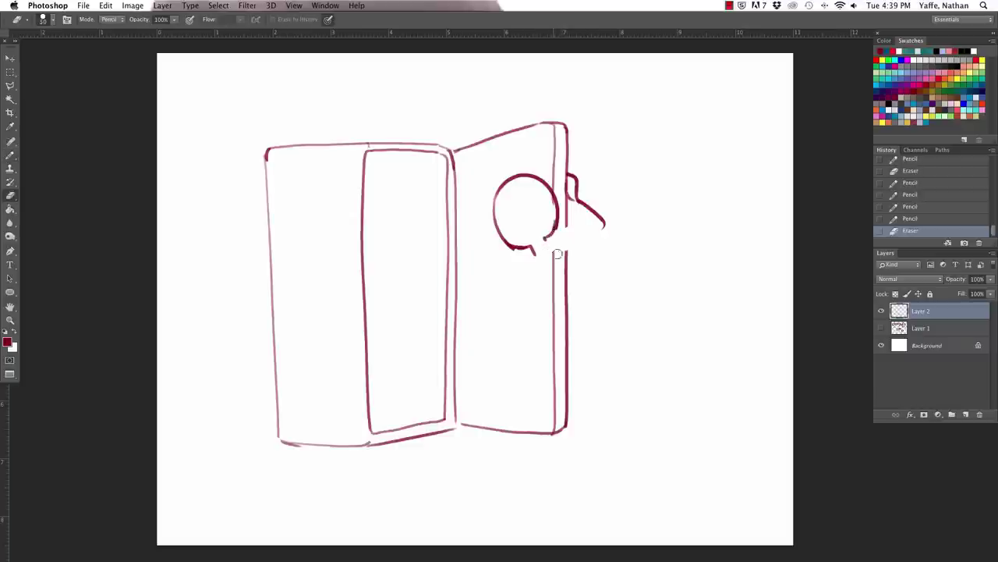
key("b")
Link the head to the raised arm and trim the arm's tip.
mouse_move(580, 217)
left_mouse_down()
mouse_move(548, 240)
mouse_move(605, 228)
left_mouse_up()
key("e")
key("b")
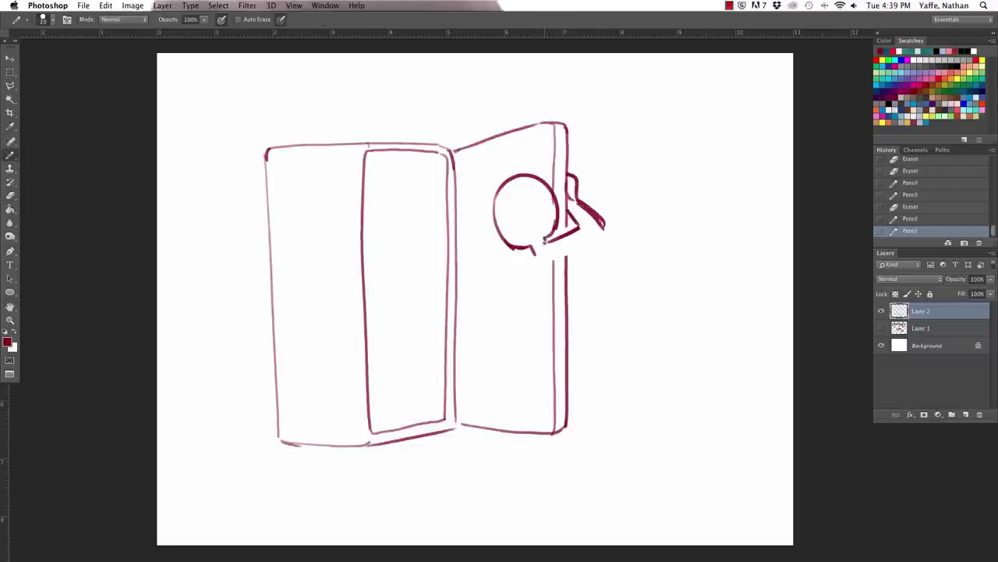
left_click_drag(544, 240, 546, 237)
key("e")
Draw a V-shaped arm below the head after a couple of undone attempts.
left_click_drag(602, 223, 605, 229)
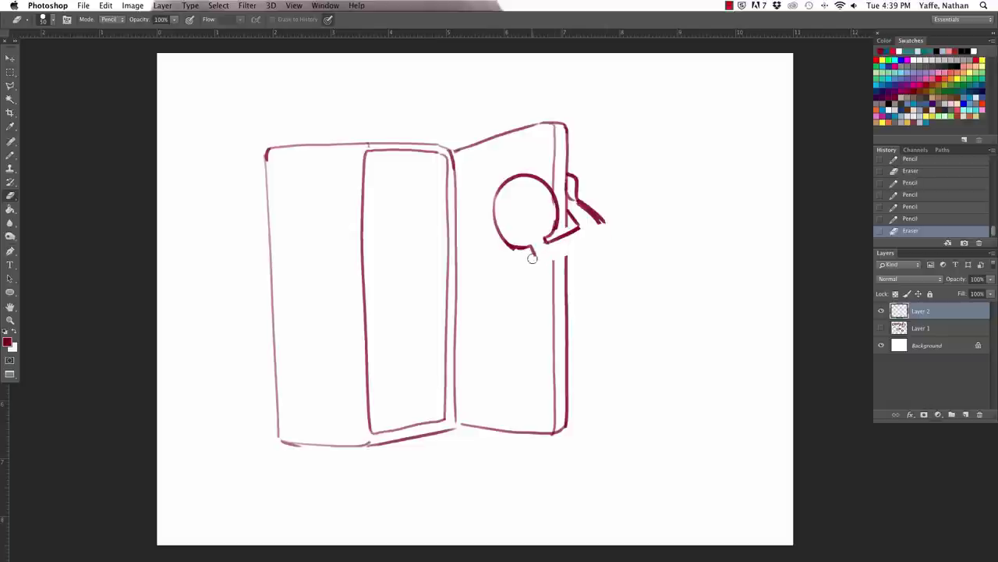
key("b")
left_click_drag(533, 253, 534, 325)
key("ctrl+z")
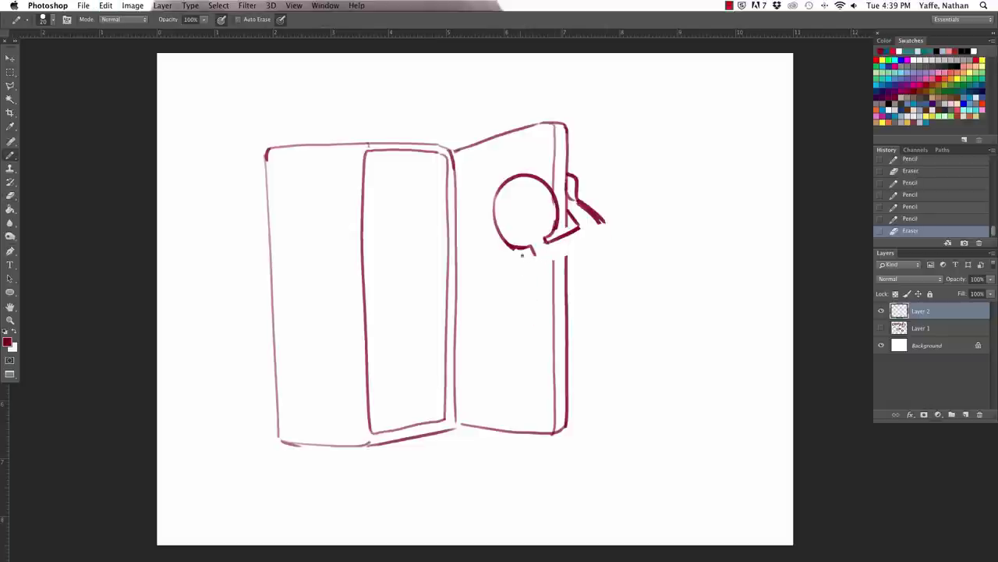
mouse_move(526, 255)
left_mouse_down()
mouse_move(489, 294)
mouse_move(546, 270)
mouse_move(507, 301)
left_mouse_up()
key("ctrl+z")
key("ctrl+z")
mouse_move(530, 256)
left_mouse_down()
mouse_move(493, 261)
mouse_move(496, 236)
mouse_move(504, 251)
mouse_move(510, 245)
mouse_move(519, 283)
mouse_move(504, 290)
mouse_move(486, 255)
mouse_move(512, 315)
mouse_move(522, 297)
mouse_move(515, 285)
mouse_move(507, 301)
mouse_move(540, 262)
mouse_move(538, 330)
left_mouse_up()
Erase the door edge behind the figure's body and the arm's lower lines.
key("e")
key("b")
key("e")
key("b")
key("e")
left_click_drag(563, 247, 554, 308)
left_click_drag(535, 265, 516, 311)
Redraw the lower arm and draw the figure's right side down toward the feet.
key("b")
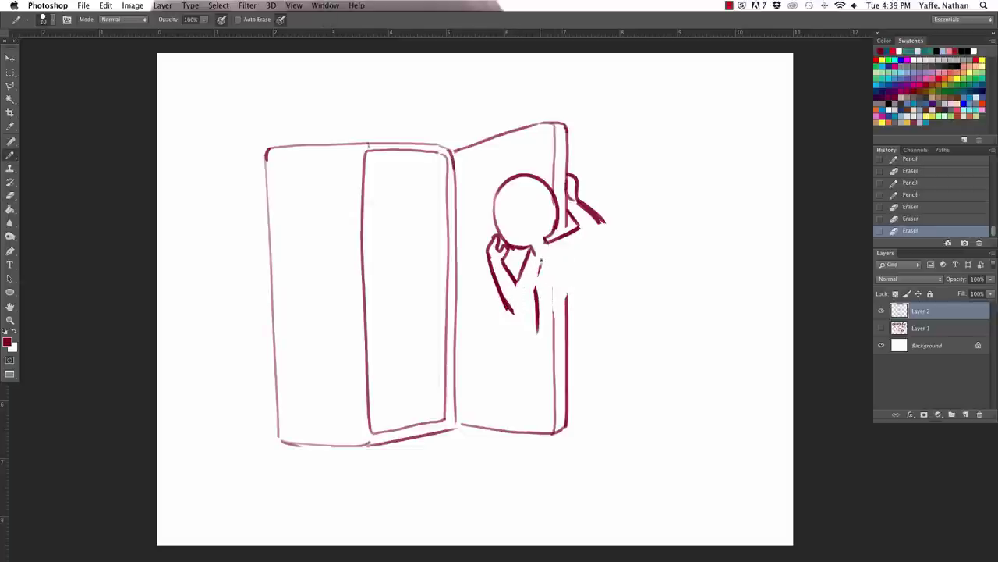
key("e")
mouse_move(538, 266)
left_mouse_down()
mouse_move(512, 312)
mouse_move(523, 304)
left_mouse_up()
key("b")
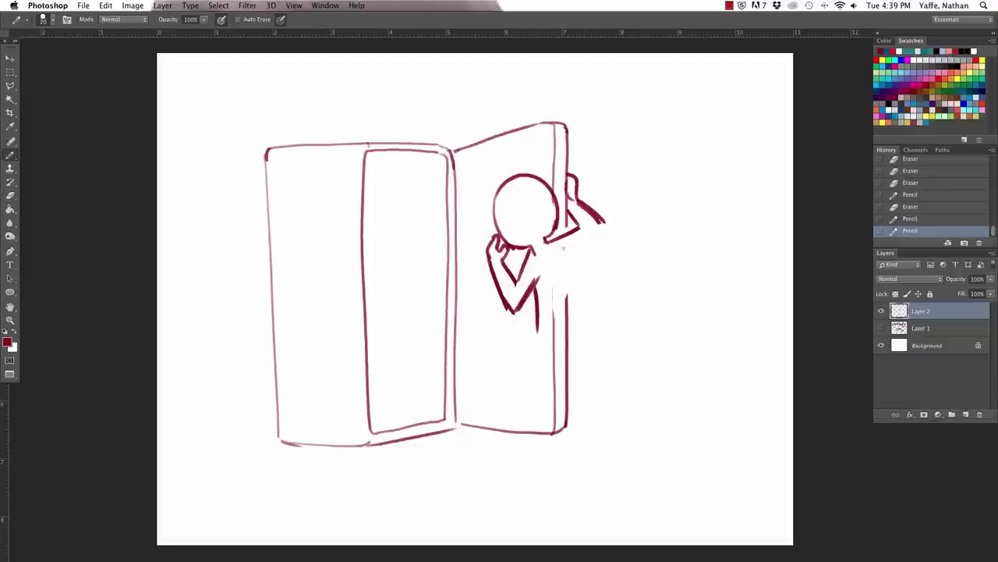
mouse_move(566, 251)
left_mouse_down()
mouse_move(584, 339)
mouse_move(568, 294)
mouse_move(538, 433)
mouse_move(550, 456)
left_mouse_up()
key("e")
key("b")
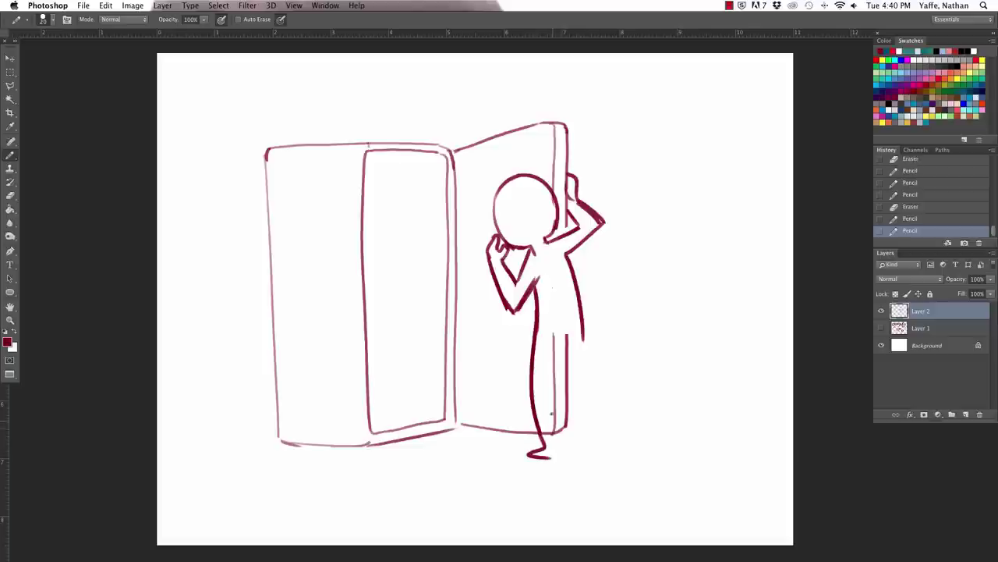
Erase parts of the raised hand and redraw the arm at the shoulder and beside the head.
key("e")
mouse_move(582, 203)
left_mouse_down()
mouse_move(599, 228)
mouse_move(565, 255)
mouse_move(611, 224)
mouse_move(530, 263)
mouse_move(515, 284)
left_mouse_up()
key("b")
key("e")
key("b")
left_click_drag(541, 245, 514, 285)
left_click_drag(576, 228, 551, 237)
Trim the arm tip and redraw the body's back line further right.
key("e")
left_click_drag(612, 220, 581, 343)
key("b")
mouse_move(565, 245)
left_mouse_down()
mouse_move(589, 353)
mouse_move(556, 412)
mouse_move(553, 443)
mouse_move(554, 374)
left_mouse_up()
key("e")
key("b")
left_click_drag(555, 338, 553, 383)
Draw the back leg with its outer line and the second foot at lower right.
key("e")
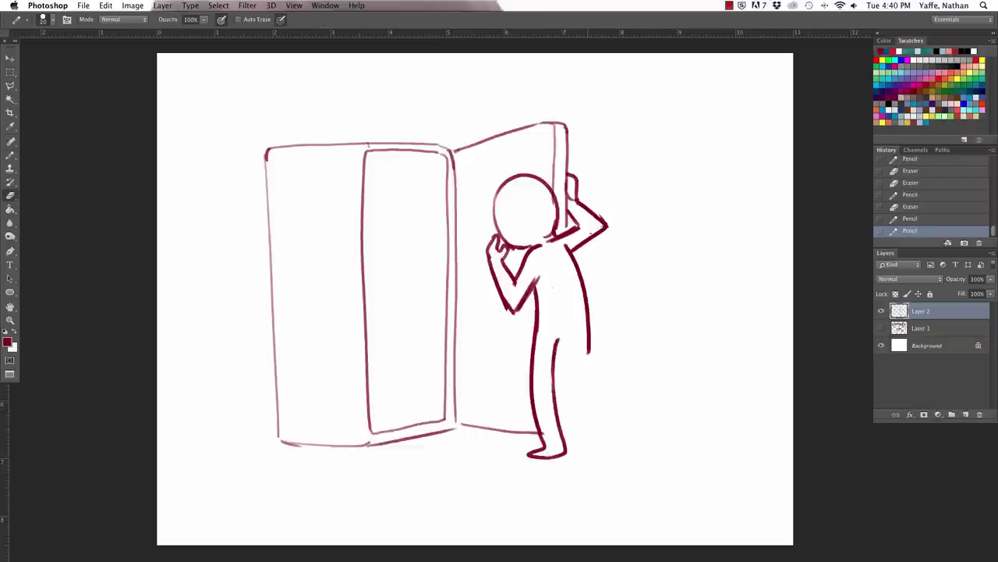
mouse_move(587, 353)
left_mouse_down()
mouse_move(557, 343)
mouse_move(593, 435)
left_mouse_up()
key("b")
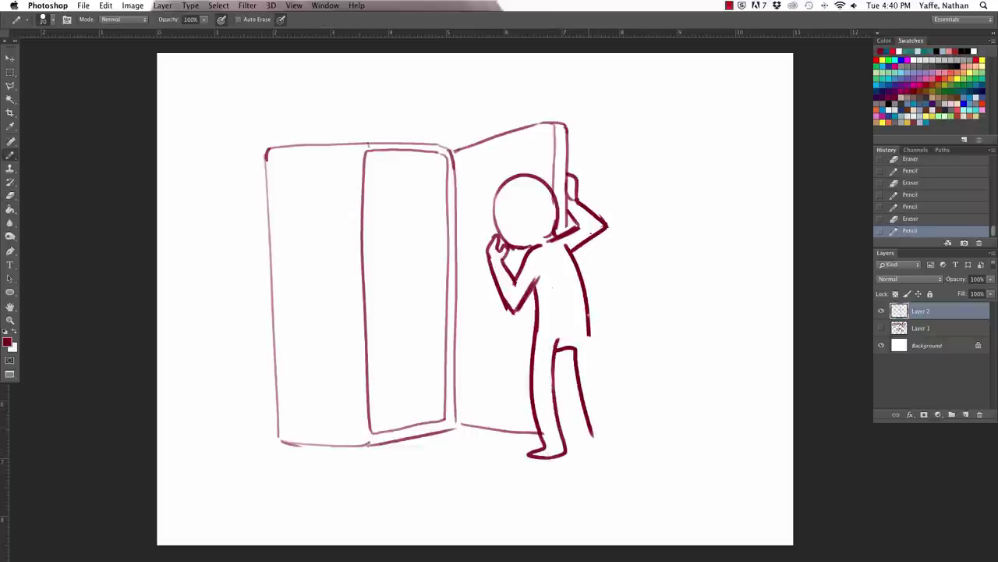
left_click_drag(587, 312, 622, 449)
key("e")
mouse_move(567, 375)
left_mouse_down()
mouse_move(575, 454)
mouse_move(601, 455)
left_mouse_up()
key("e")
mouse_move(592, 343)
left_mouse_down()
mouse_move(624, 457)
mouse_move(598, 381)
mouse_move(613, 455)
left_mouse_up()
key("b")
Erase the old raised arm and hand, redraw the arm, and undo the latest hand strokes.
key("e")
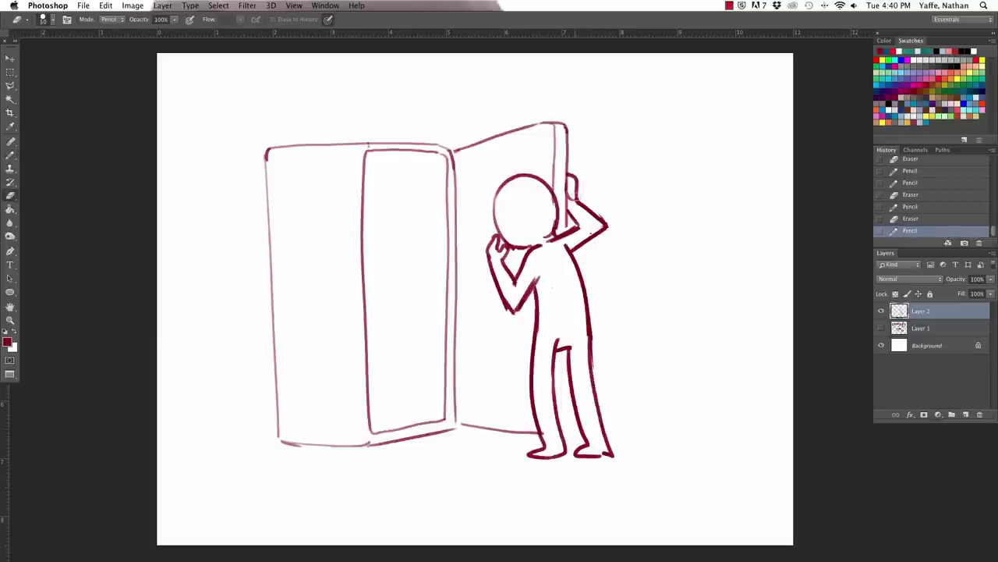
mouse_move(574, 170)
left_mouse_down()
mouse_move(580, 243)
mouse_move(589, 209)
mouse_move(568, 234)
mouse_move(625, 258)
mouse_move(581, 217)
mouse_move(599, 252)
mouse_move(584, 242)
mouse_move(607, 255)
mouse_move(586, 242)
left_mouse_up()
key("b")
key("e")
key("b")
key("e")
key("b")
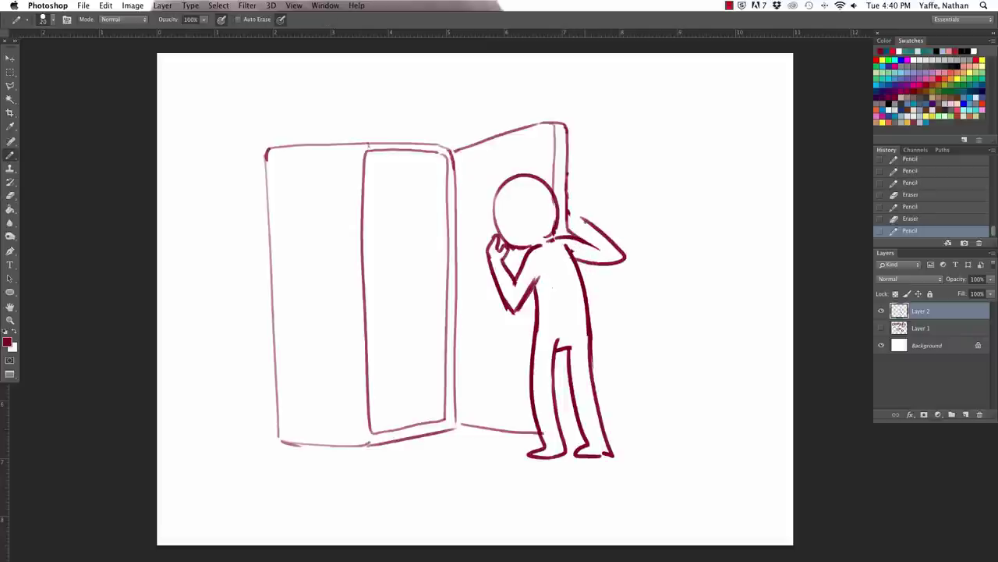
left_click_drag(568, 201, 585, 225)
key("ctrl+alt+z")
key("ctrl+alt+z")
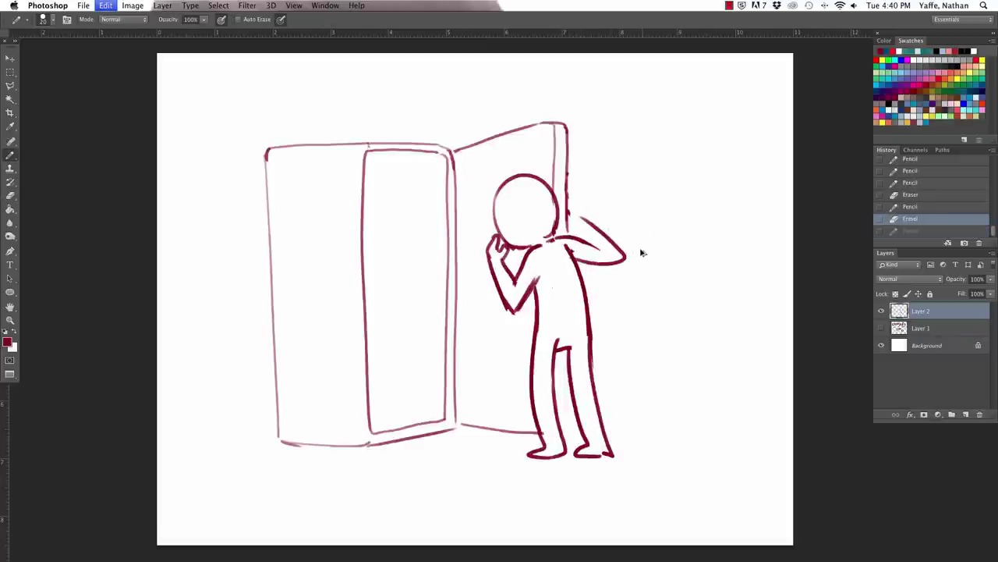
key("ctrl+alt+z")
Undo the last hand strokes and lasso a polygon around the head and raised arm.
key("ctrl+alt+z")
key("ctrl+alt+z")
key("ctrl+alt+z")
key("ctrl+alt+z")
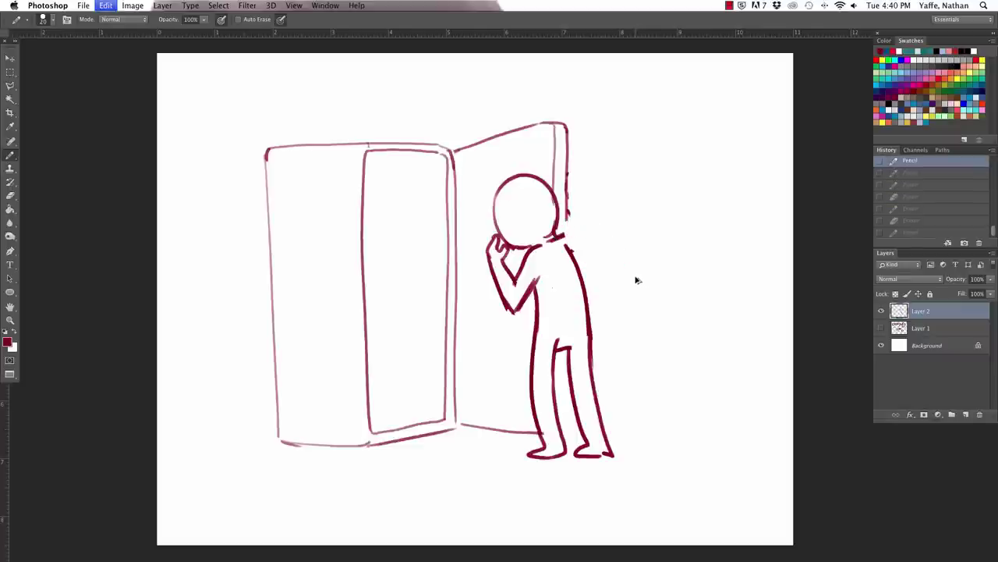
key("ctrl+alt+z")
key("l")
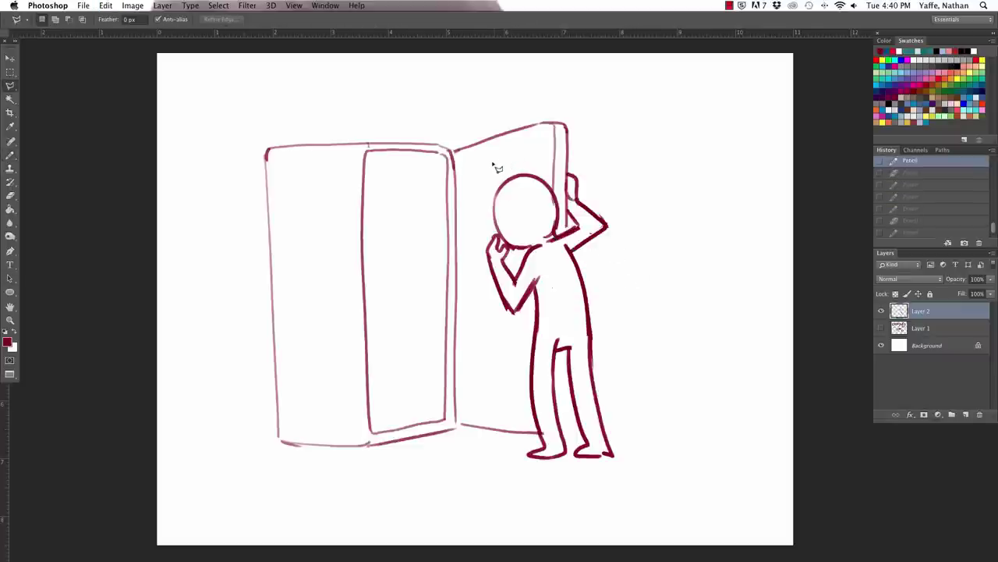
left_click(497, 162)
left_click(471, 210)
left_click(473, 296)
left_click(501, 335)
left_click(591, 284)
left_click(632, 244)
left_click(579, 167)
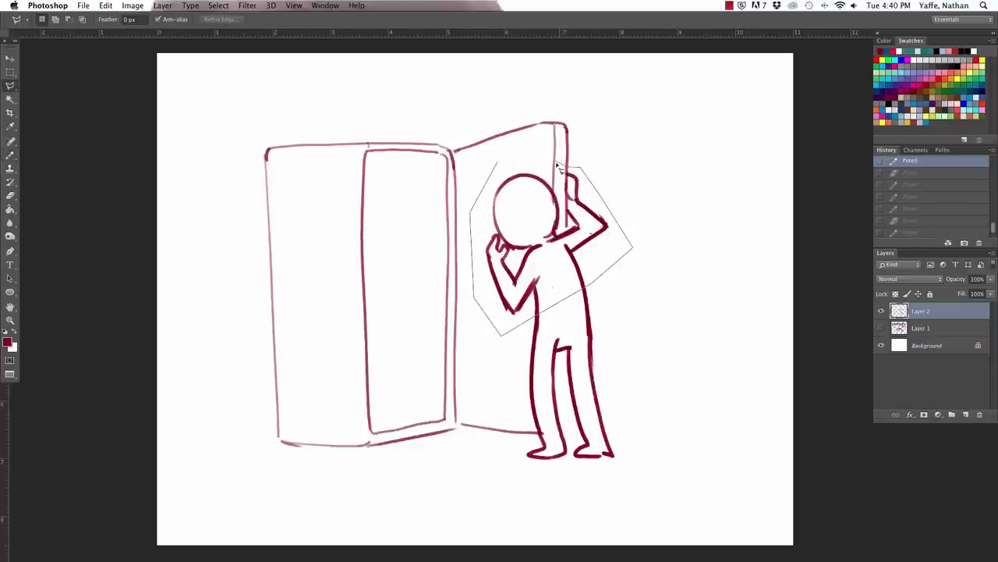
left_click(554, 150)
left_click(522, 148)
left_click(497, 163)
Enlarge the selected head and arm slightly, shift them up and right, and deselect.
key("ctrl+t")
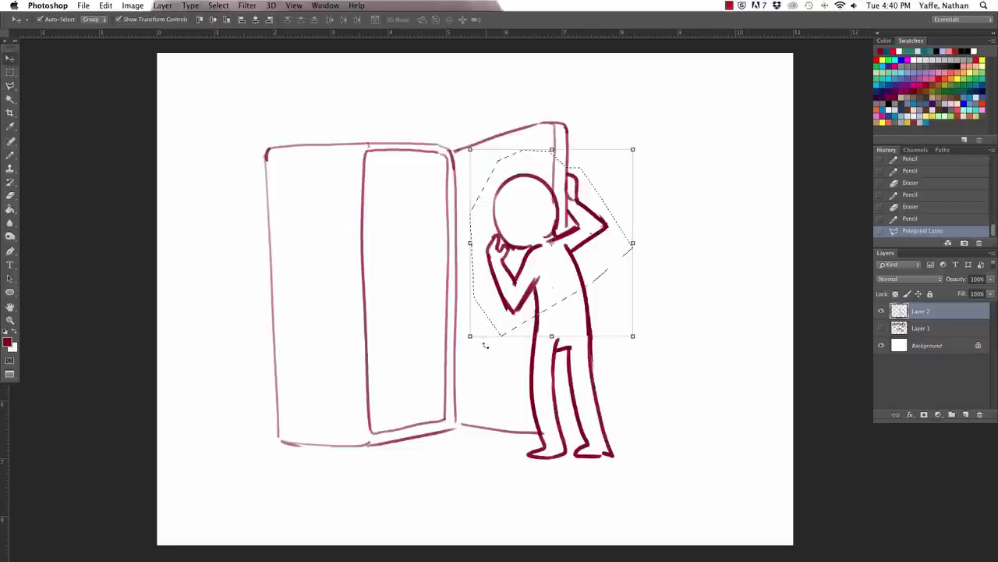
left_click_drag(482, 346, 460, 369)
left_click_drag(589, 268, 599, 259)
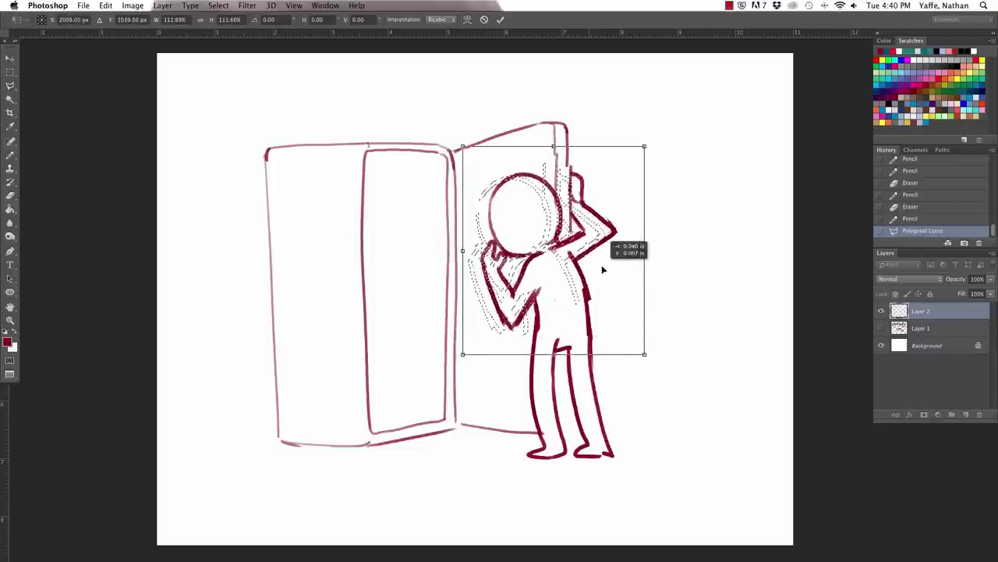
key("Return")
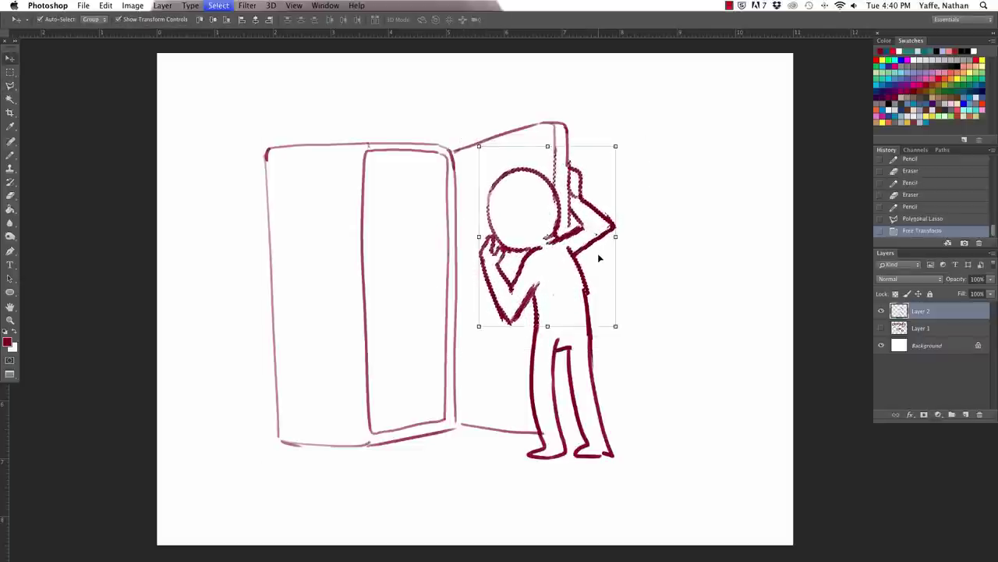
key("ctrl+d")
Add small marks near the neck and erase stray marks near the raised arm.
key("b")
left_click(537, 242)
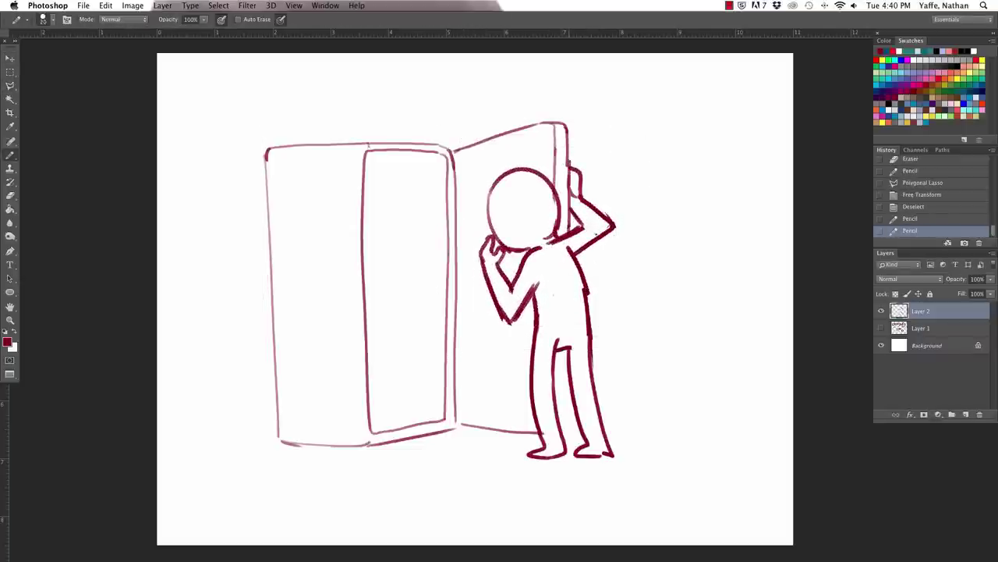
left_click(534, 239)
key("e")
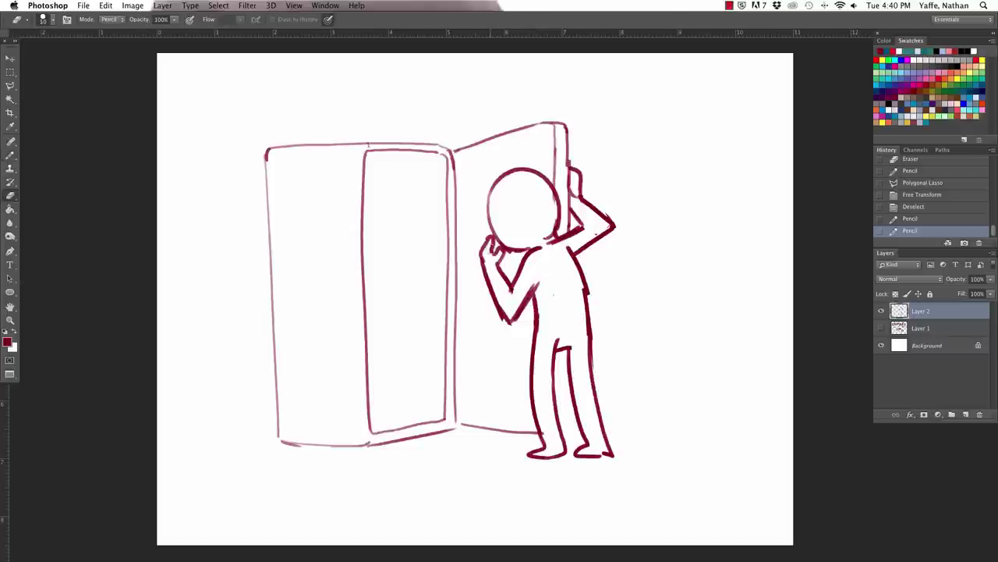
left_click(490, 243)
left_click(488, 240)
Touch up the raised hand's outline and sketch eye marks inside the head.
key("b")
left_click(493, 242)
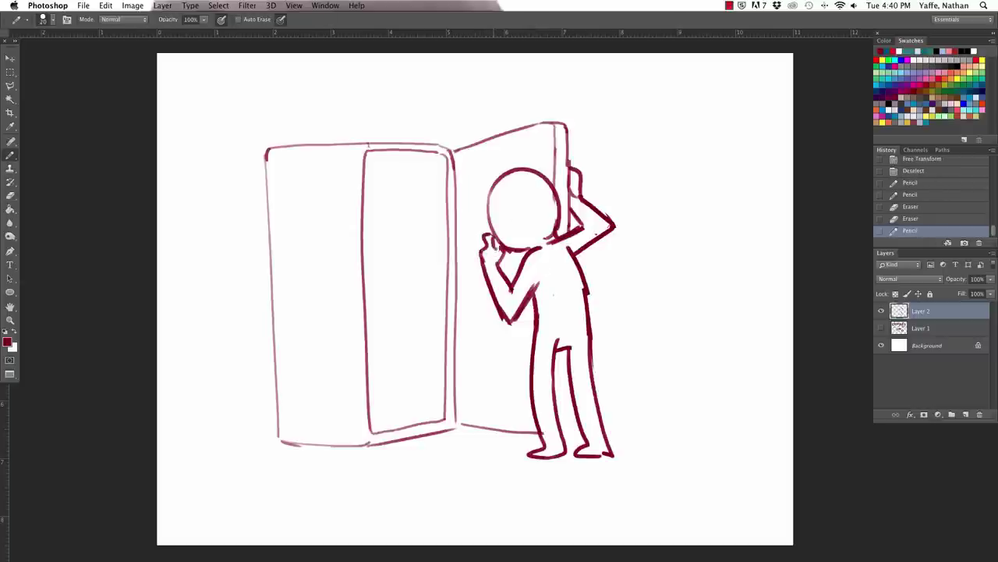
left_click(496, 246)
mouse_move(535, 188)
left_mouse_down()
mouse_move(520, 209)
mouse_move(530, 215)
left_mouse_up()
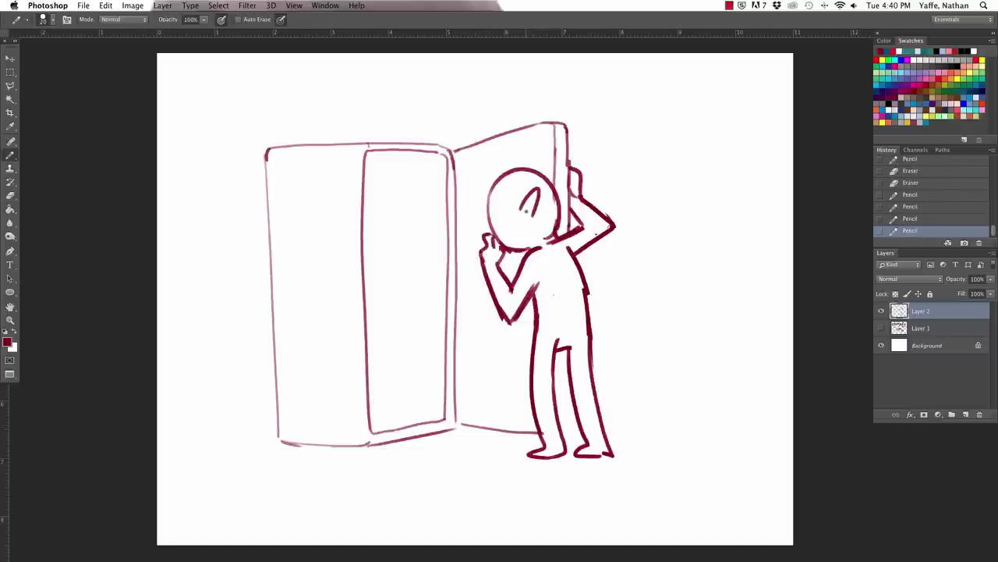
key("e")
key("b")
left_click(524, 283)
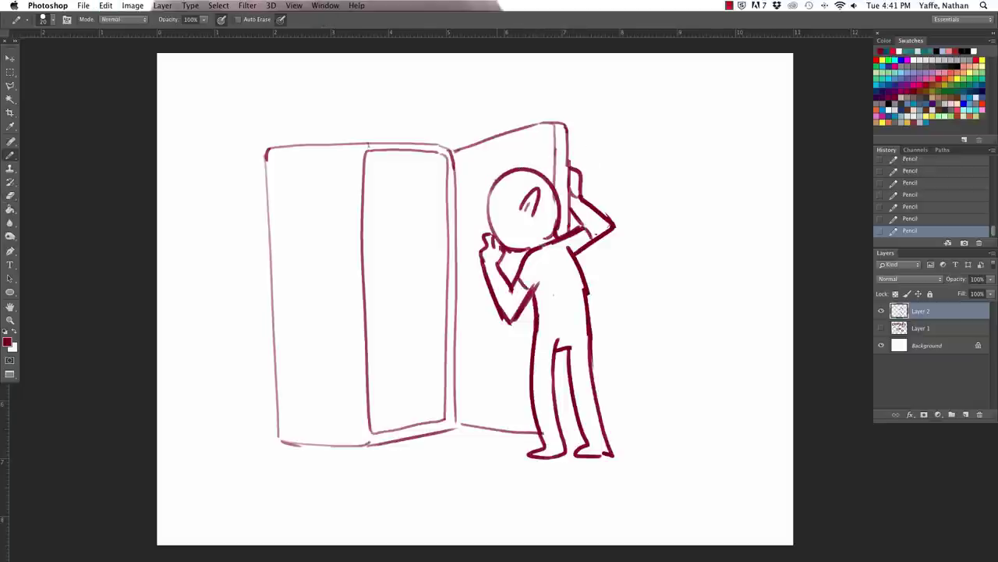
left_click_drag(522, 187, 505, 225)
Trace hair around the head and neck, then draw an eye on the face.
left_click_drag(491, 170, 487, 217)
key("e")
mouse_move(496, 173)
left_mouse_down()
mouse_move(535, 176)
mouse_move(535, 161)
mouse_move(555, 226)
left_mouse_up()
key("b")
key("e")
key("b")
left_click_drag(546, 172, 573, 289)
key("e")
key("b")
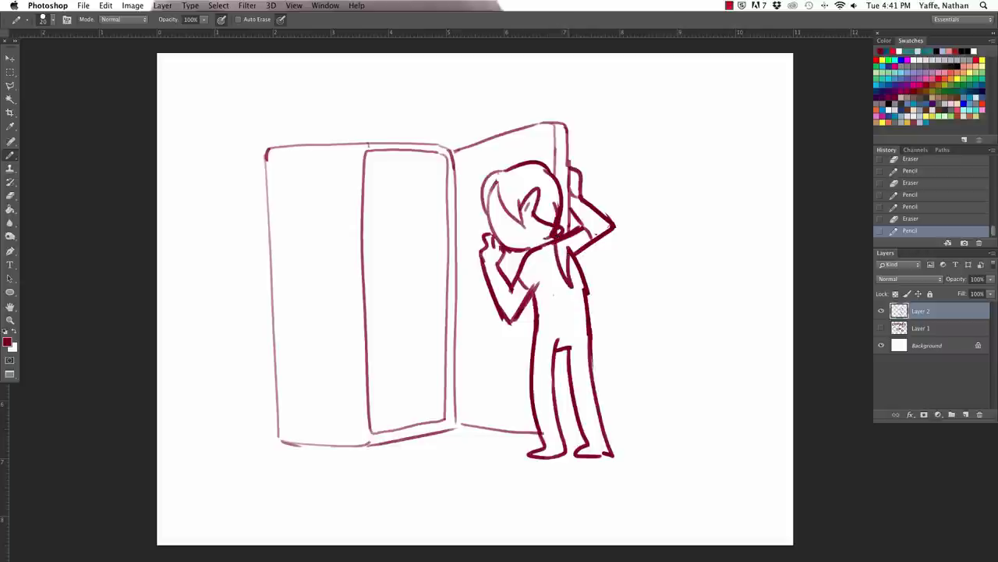
mouse_move(494, 206)
left_mouse_down()
mouse_move(497, 218)
mouse_move(504, 209)
left_mouse_up()
Draw a waistband across the torso and a diamond on the fridge's side panel.
mouse_move(532, 367)
left_mouse_down()
mouse_move(594, 365)
mouse_move(569, 358)
left_mouse_up()
key("e")
key("b")
key("e")
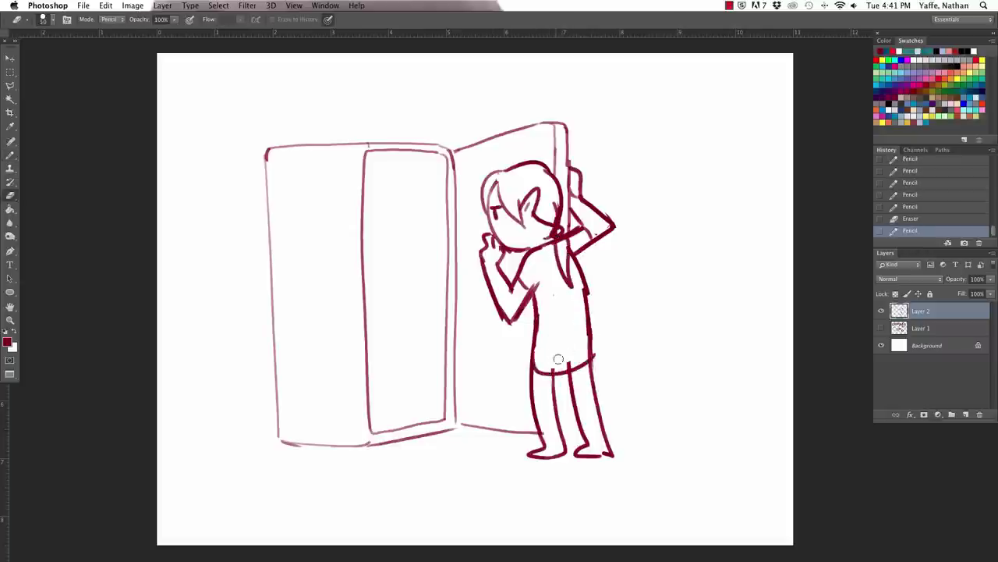
key("b")
left_click_drag(538, 325, 587, 323)
key("ctrl+z")
left_click_drag(538, 328, 600, 327)
key("e")
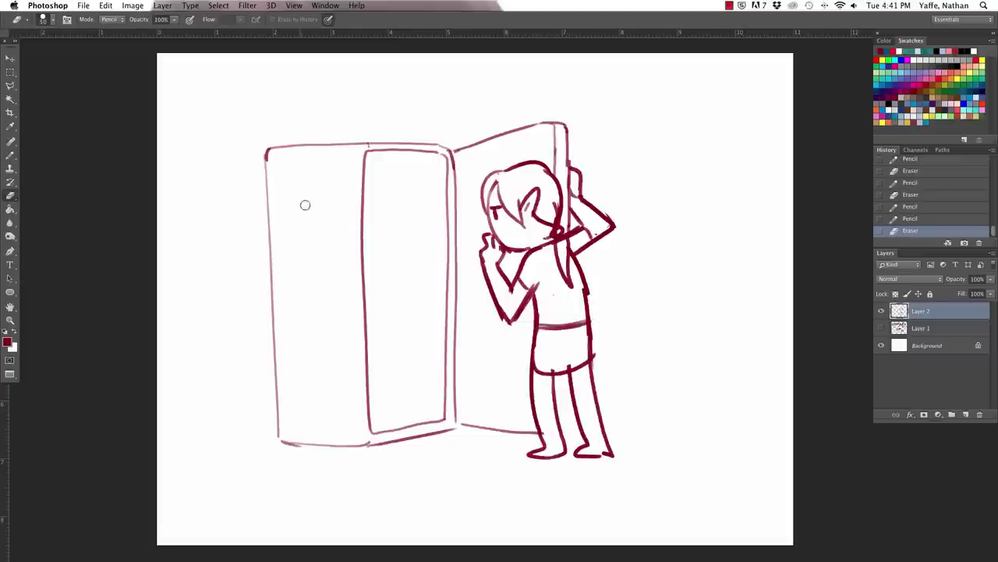
key("b")
mouse_move(306, 166)
left_mouse_down()
mouse_move(307, 195)
mouse_move(322, 184)
mouse_move(310, 196)
mouse_move(310, 226)
mouse_move(303, 212)
mouse_move(312, 199)
mouse_move(304, 220)
left_mouse_up()
Add dots and small marks beside the diamond and darken the fridge's left edge.
key("e")
key("b")
left_click(294, 198)
left_click(329, 195)
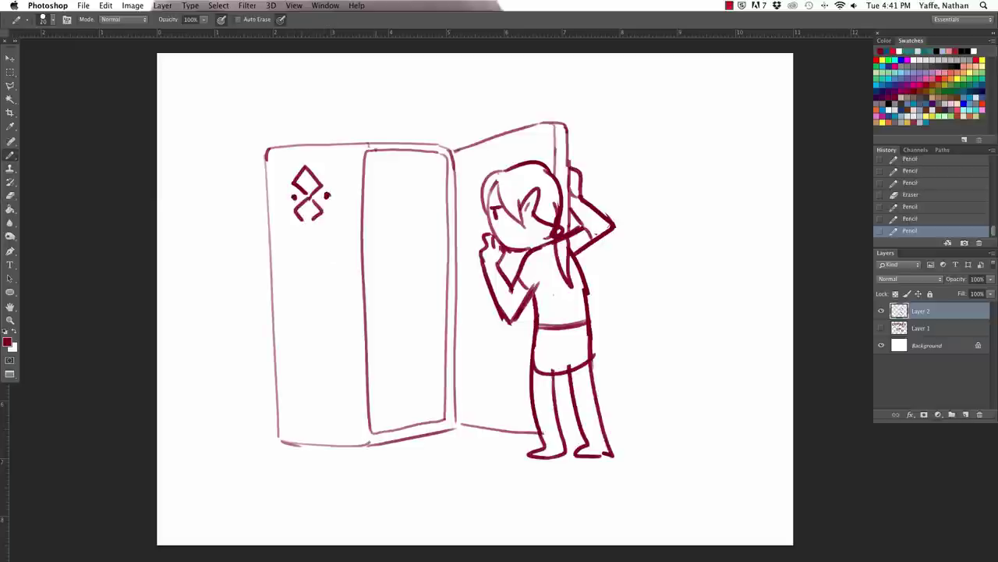
left_click_drag(268, 153, 278, 441)
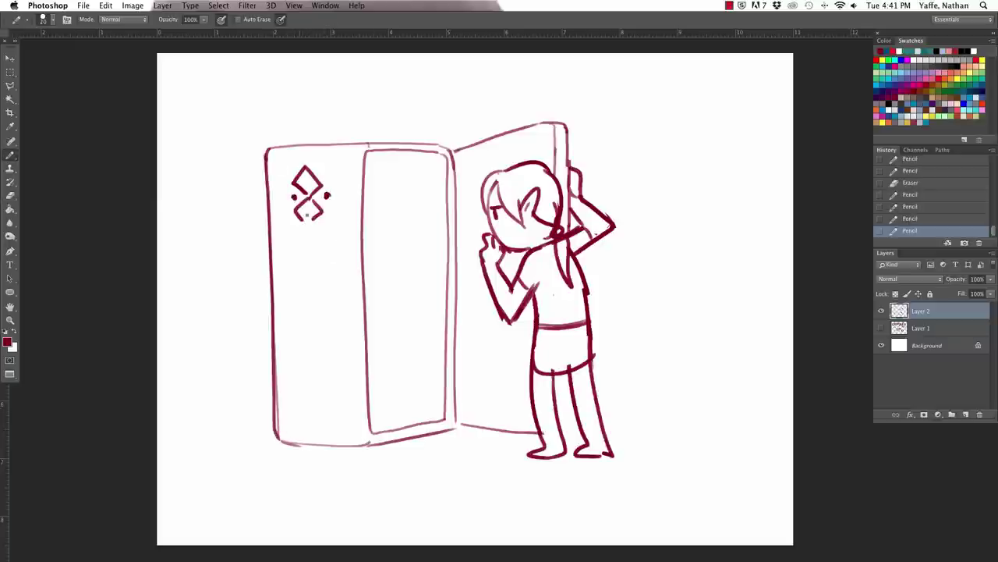
left_click_drag(279, 182, 332, 185)
Add S-curls, a vertical stem and a Y-shaped tip below the diamond emblem.
mouse_move(294, 222)
left_mouse_down()
mouse_move(299, 254)
mouse_move(311, 246)
mouse_move(304, 252)
left_mouse_up()
key("ctrl+z")
mouse_move(318, 212)
left_mouse_down()
mouse_move(329, 229)
mouse_move(320, 251)
left_mouse_up()
key("ctrl+z")
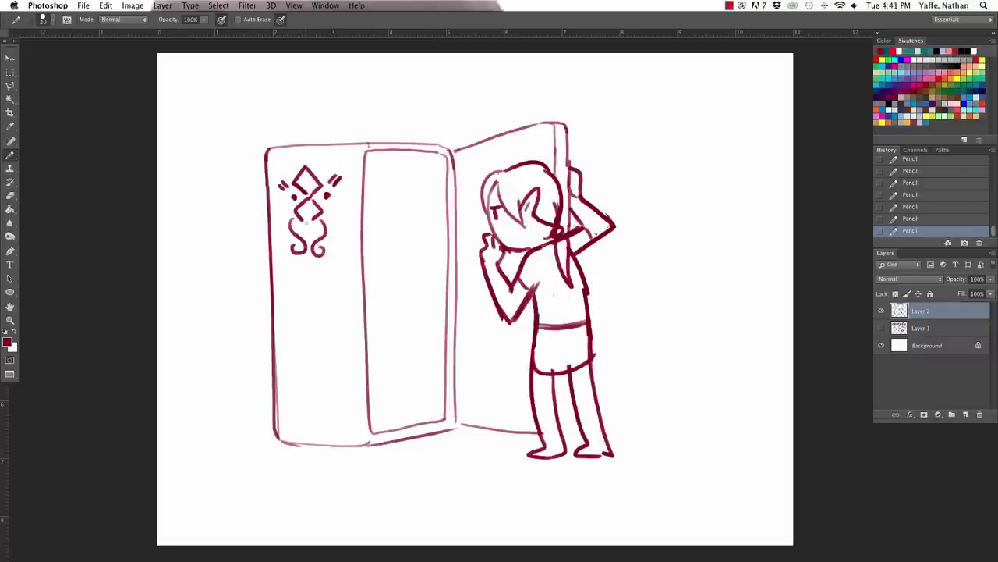
left_click_drag(308, 206, 307, 241)
left_click_drag(299, 263, 311, 285)
key("e")
key("b")
left_click_drag(303, 179, 321, 172)
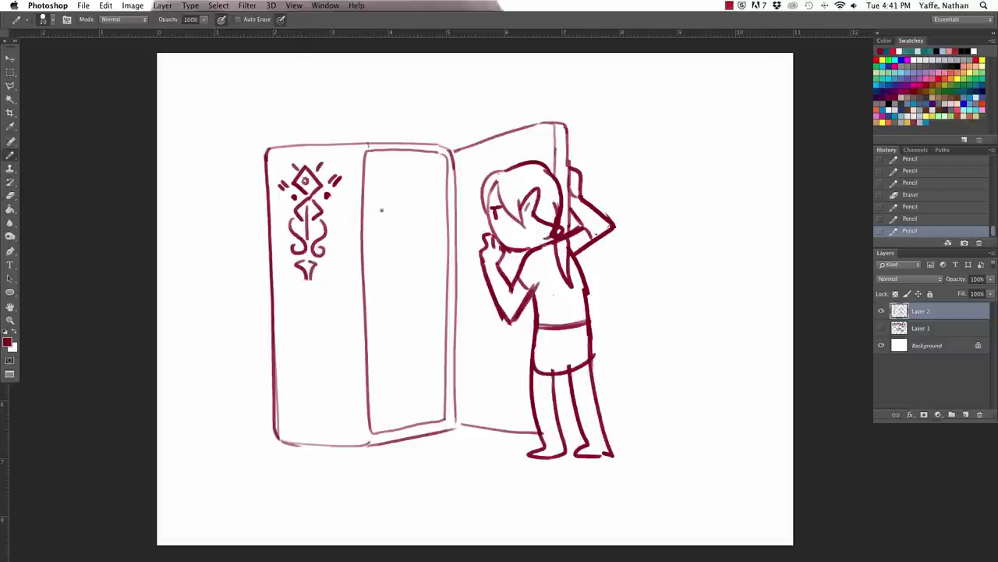
Draw and thicken the upper, middle, bottom and lower shelf lines plus the inner wall.
left_click_drag(365, 213, 439, 216)
left_click_drag(371, 276, 431, 274)
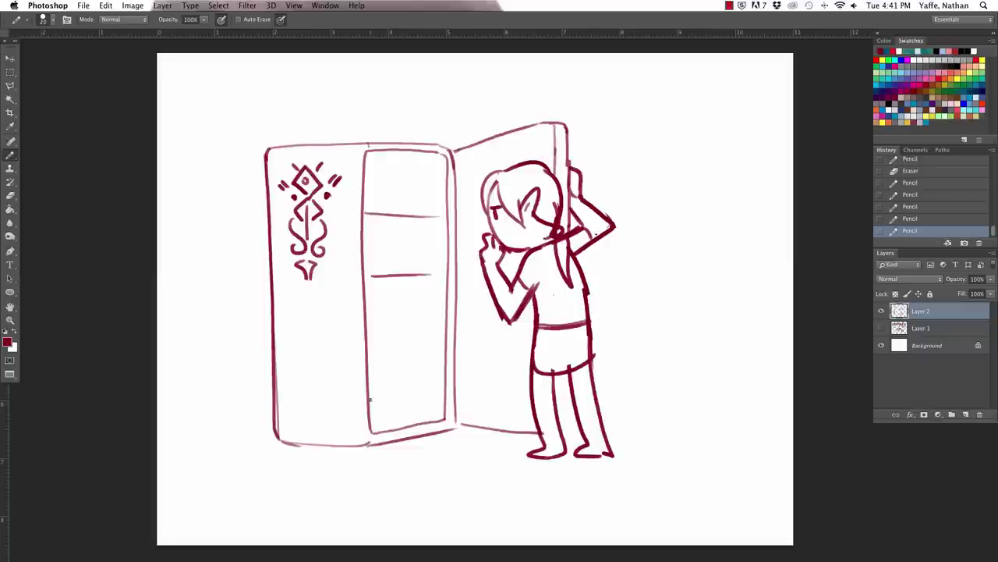
left_click_drag(371, 400, 436, 401)
left_click_drag(365, 210, 431, 208)
left_click_drag(371, 274, 425, 271)
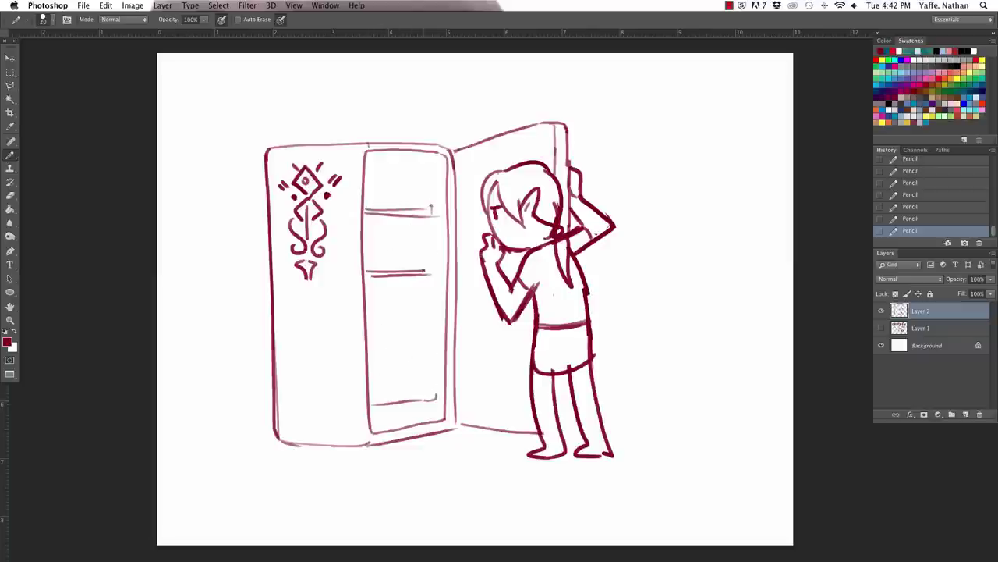
left_click_drag(373, 396, 437, 394)
left_click_drag(374, 276, 374, 281)
left_click_drag(373, 214, 374, 219)
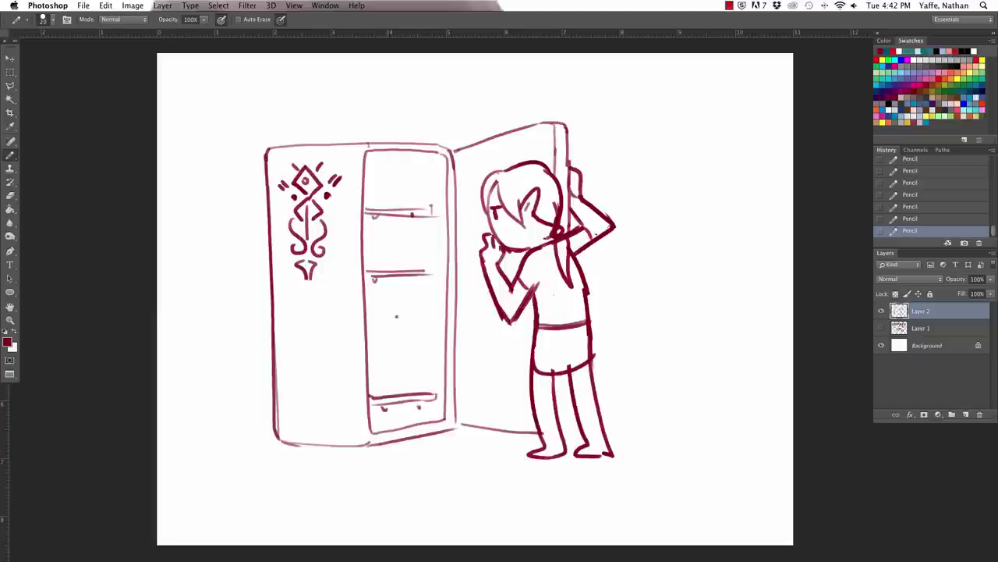
mouse_move(368, 365)
left_mouse_down()
mouse_move(418, 372)
mouse_move(416, 388)
left_mouse_up()
left_click_drag(359, 147, 358, 442)
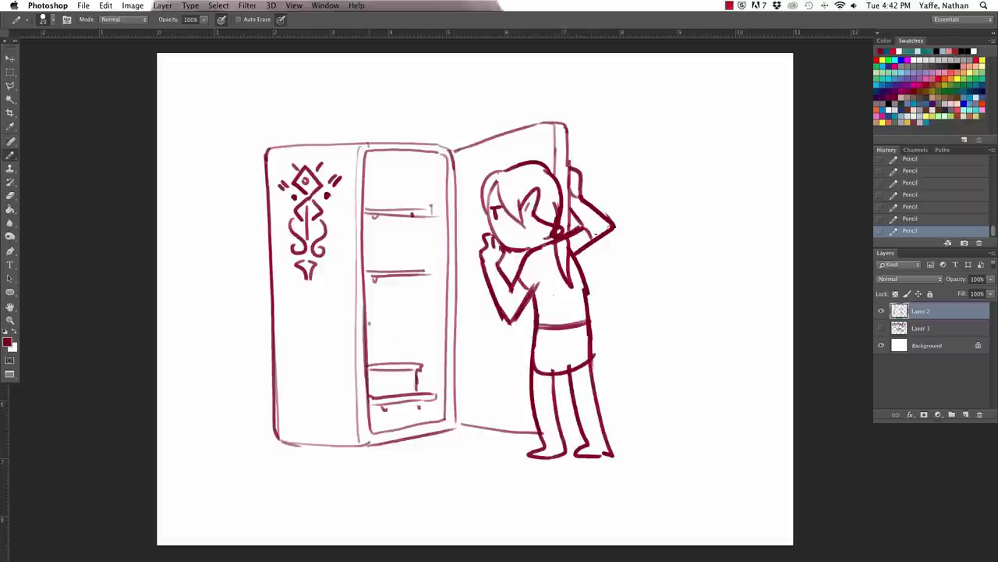
Draw a rounded loaf-like item on the lower shelf.
mouse_move(368, 331)
left_mouse_down()
mouse_move(404, 337)
mouse_move(393, 359)
left_mouse_up()
key("ctrl+z")
mouse_move(370, 328)
left_mouse_down()
mouse_move(398, 341)
mouse_move(395, 361)
left_mouse_up()
left_click_drag(365, 322, 382, 315)
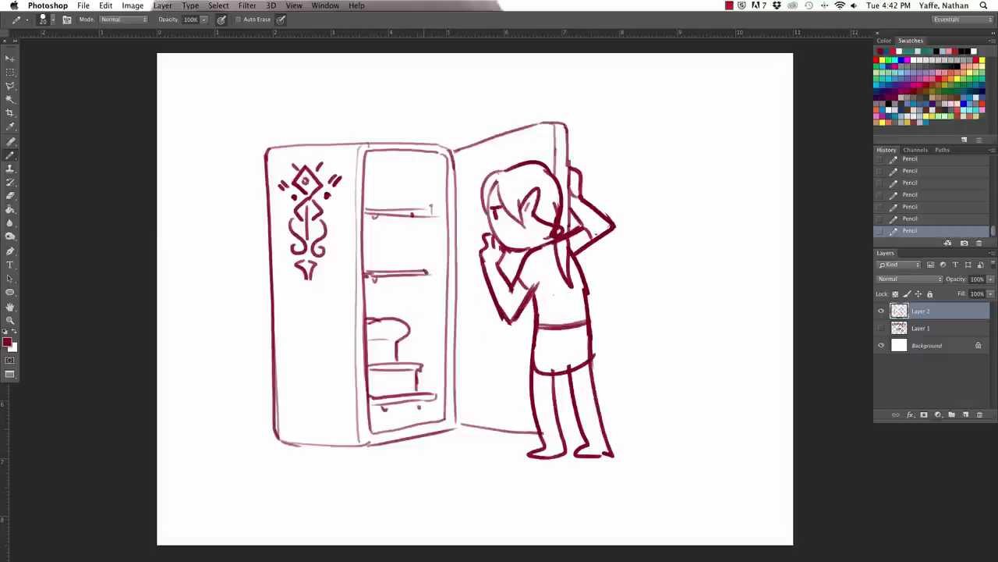
Rework the middle and top shelf ends and draw the interior's right wall.
key("e")
left_click_drag(427, 272, 437, 274)
key("b")
left_click_drag(363, 276, 374, 276)
left_click_drag(361, 212, 431, 212)
key("e")
key("b")
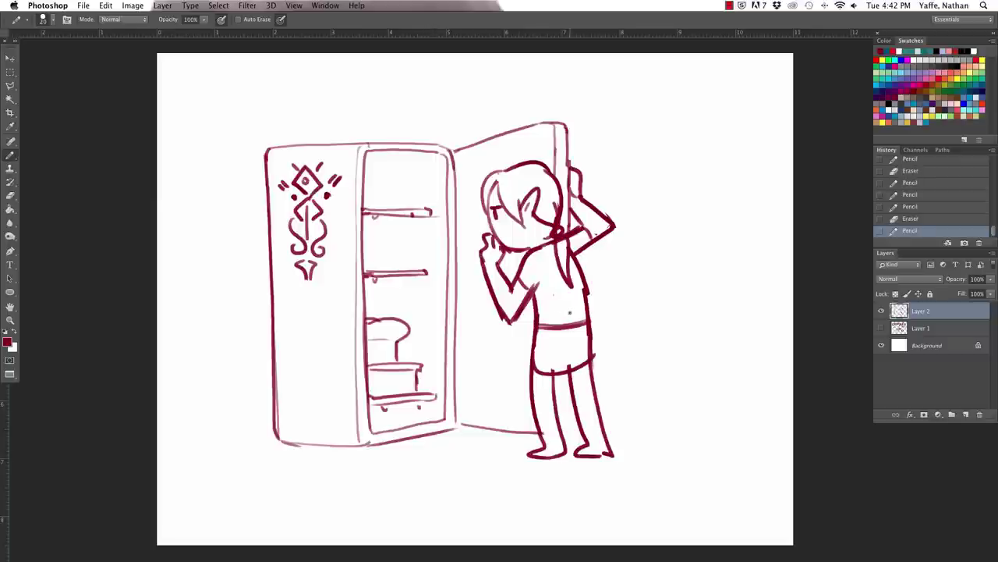
left_click_drag(429, 156, 429, 189)
left_click_drag(427, 228, 428, 384)
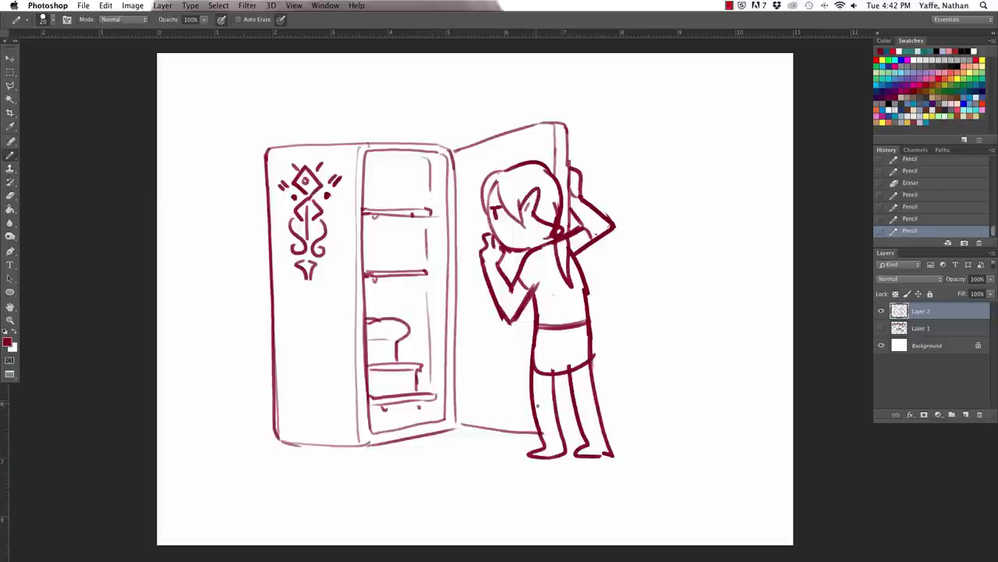
Draw bands across both legs and erase stray marks near the hip and leg.
mouse_move(532, 402)
left_mouse_down()
mouse_move(552, 400)
mouse_move(551, 409)
mouse_move(595, 394)
mouse_move(595, 406)
left_mouse_up()
key("e")
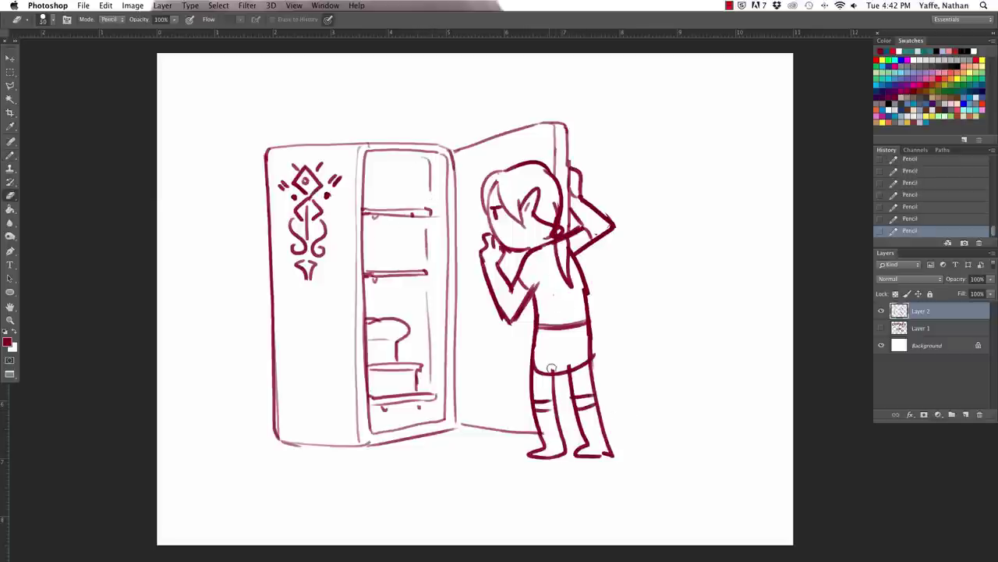
left_click_drag(597, 352, 599, 368)
left_click_drag(546, 414, 533, 457)
key("b")
key("e")
key("b")
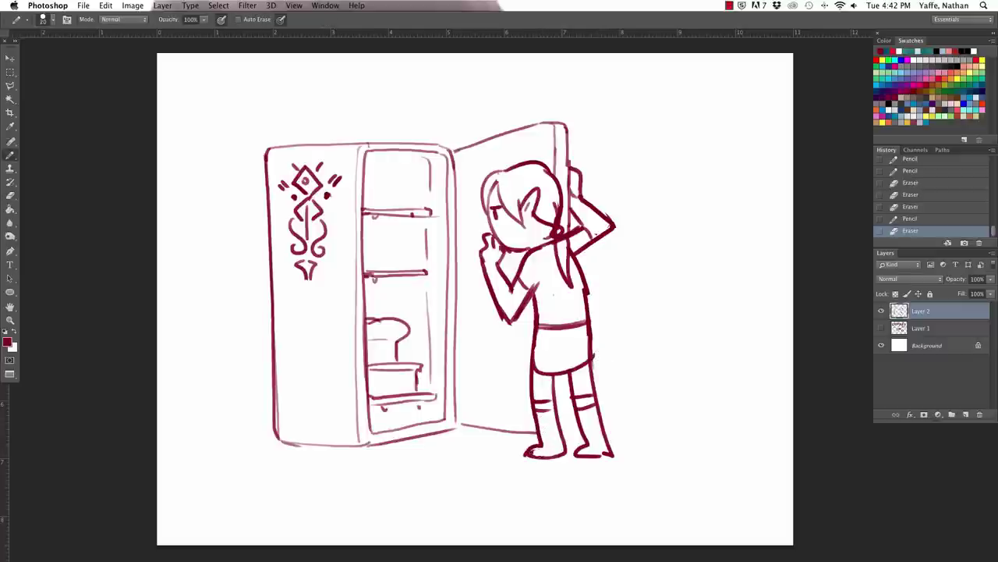
Rework the inner arm line and strokes around the waist and belt.
left_click_drag(538, 323, 550, 320)
left_click_drag(523, 312, 551, 348)
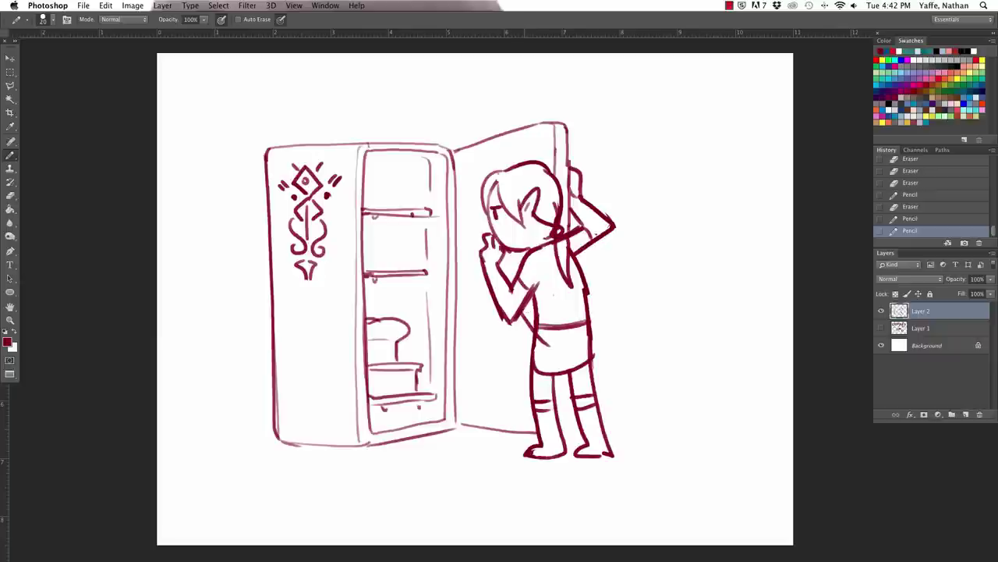
key("e")
left_click_drag(522, 313, 550, 347)
key("b")
mouse_move(522, 314)
left_mouse_down()
mouse_move(548, 354)
mouse_move(533, 346)
mouse_move(550, 323)
mouse_move(555, 360)
mouse_move(549, 328)
mouse_move(535, 354)
left_mouse_up()
key("e")
key("b")
mouse_move(535, 341)
left_mouse_down()
mouse_move(538, 353)
mouse_move(527, 332)
mouse_move(547, 323)
mouse_move(586, 315)
mouse_move(590, 326)
mouse_move(577, 278)
mouse_move(590, 313)
left_mouse_up()
key("e")
key("b")
key("e")
key("b")
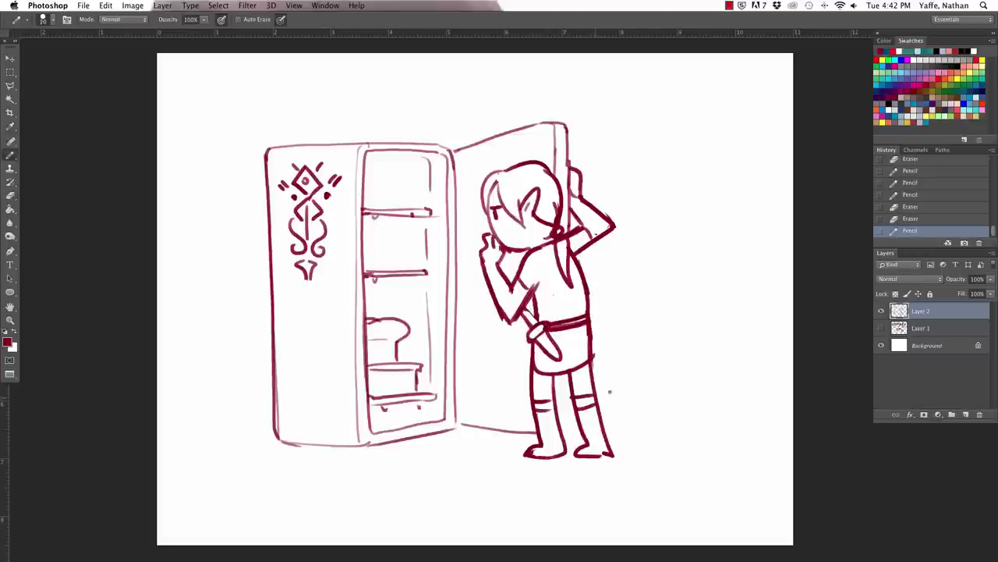
Add strokes at both feet and erase the floor mark between fridge and feet.
left_click_drag(597, 460, 608, 451)
left_click_drag(535, 454, 550, 448)
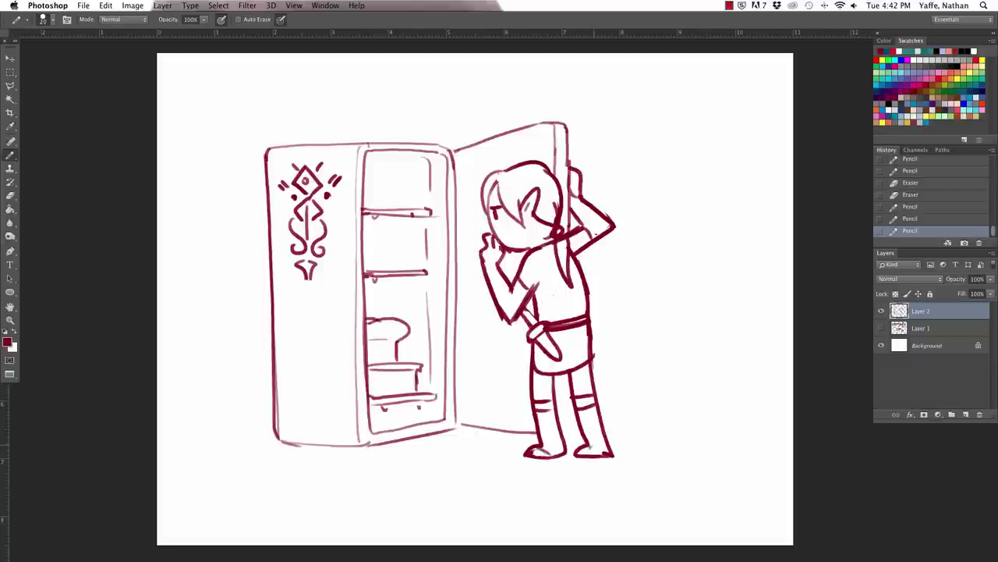
key("e")
left_click_drag(465, 427, 460, 422)
key("b")
Redraw a straighter floor line and darken the fridge's right door edge.
left_click_drag(462, 421, 524, 435)
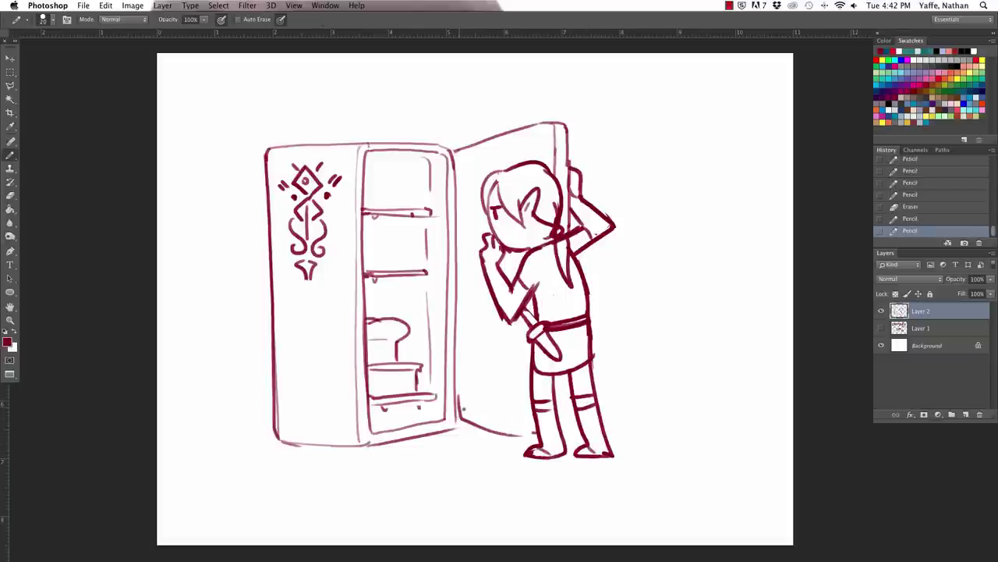
key("ctrl+z")
left_click_drag(458, 418, 532, 429)
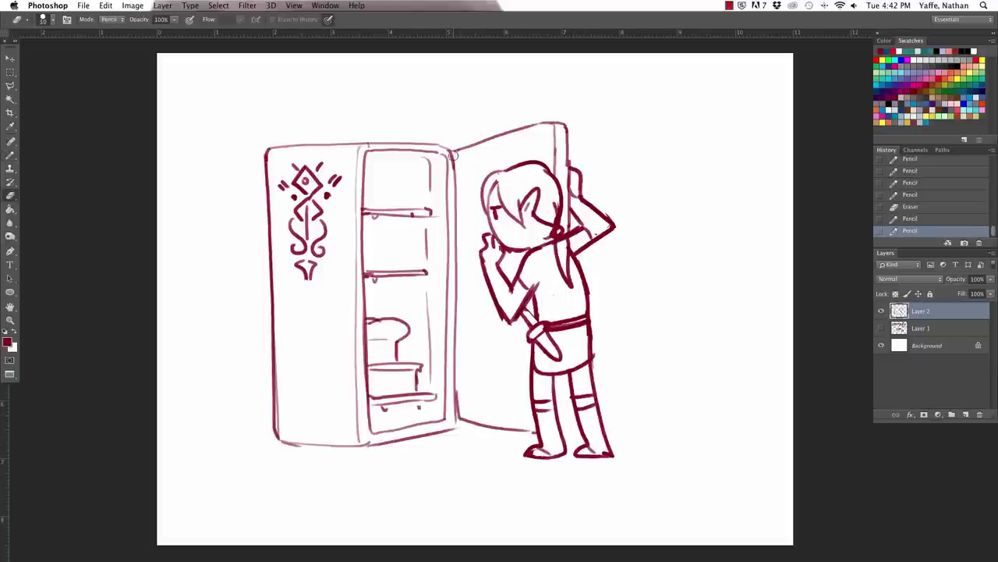
left_click_drag(454, 152, 456, 413)
key("ctrl+z")
left_click_drag(455, 152, 457, 432)
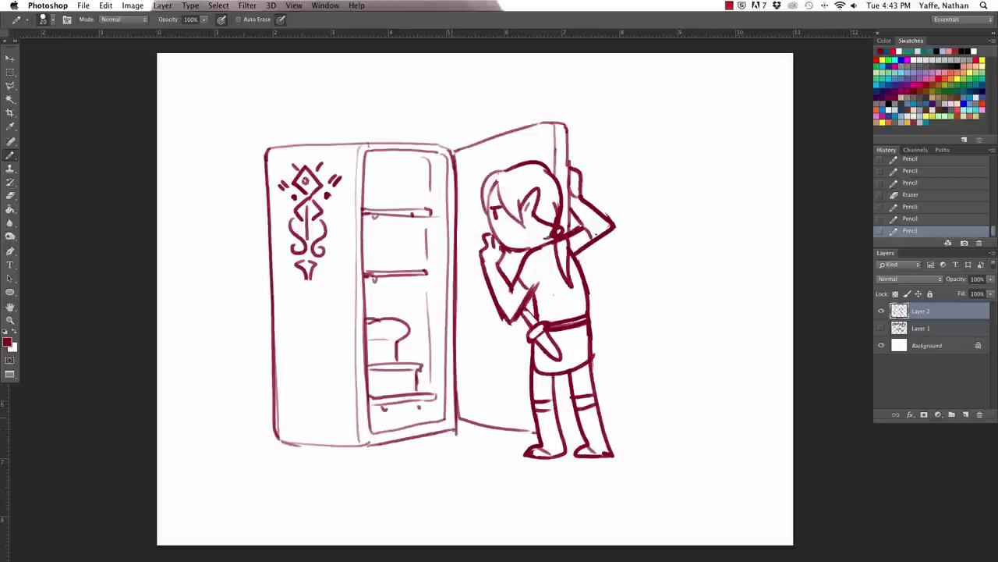
key("e")
left_click(421, 122)
Draw wavy steam lines above the fridge.
key("b")
left_click_drag(433, 81, 411, 123)
mouse_move(426, 125)
left_mouse_down()
mouse_move(438, 99)
mouse_move(436, 111)
mouse_move(390, 115)
left_mouse_up()
left_click_drag(634, 382, 638, 390)
Zoom in on the shelves and draw a small jar with a lid and face.
key("z")
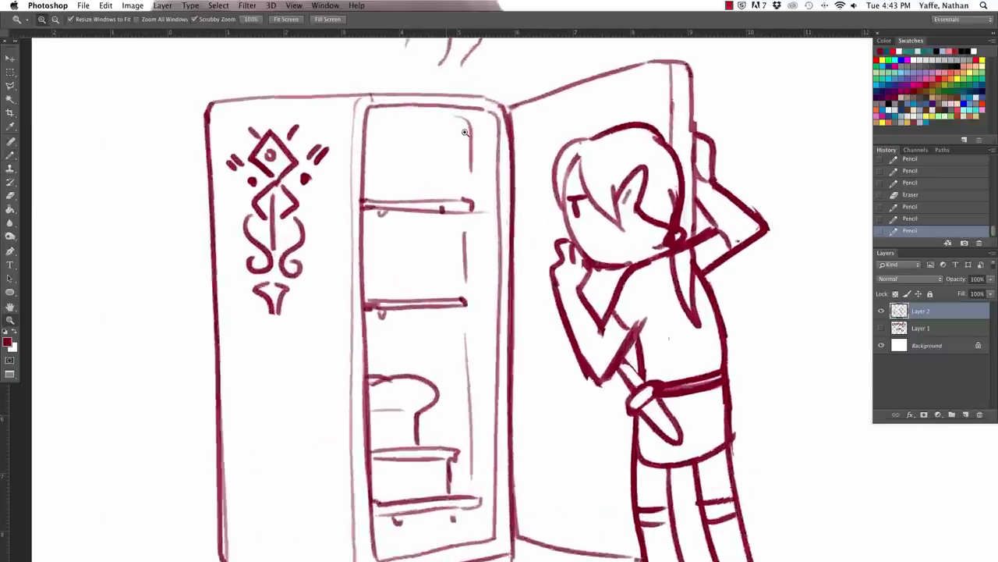
left_click_drag(390, 264, 427, 181)
key("b")
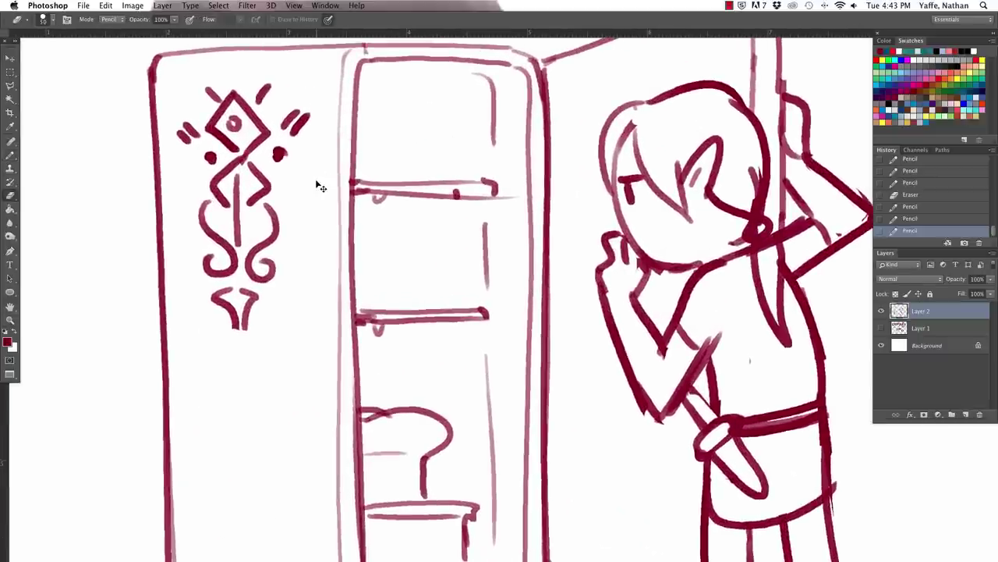
key("ctrl+0")
key("z")
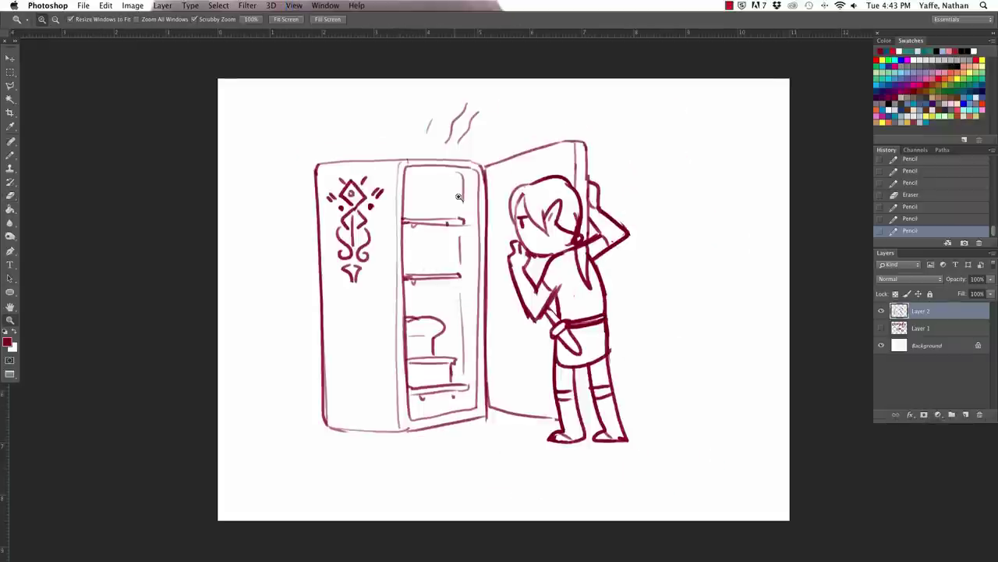
left_click_drag(417, 269, 447, 230)
key("b")
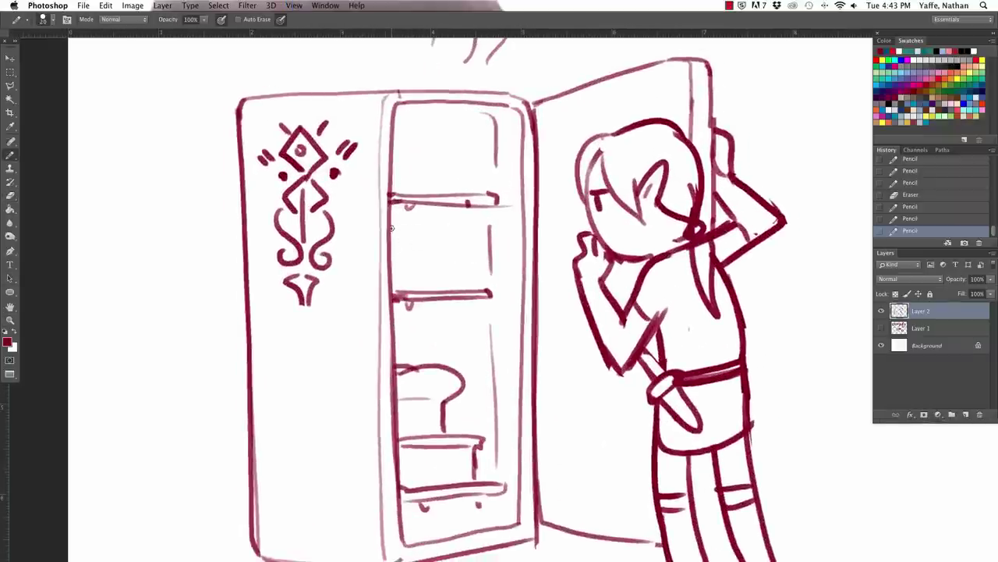
mouse_move(390, 227)
left_mouse_down()
mouse_move(425, 243)
mouse_move(420, 286)
left_mouse_up()
mouse_move(392, 235)
left_mouse_down()
mouse_move(433, 231)
mouse_move(401, 256)
mouse_move(409, 254)
left_mouse_up()
left_click_drag(410, 259, 409, 268)
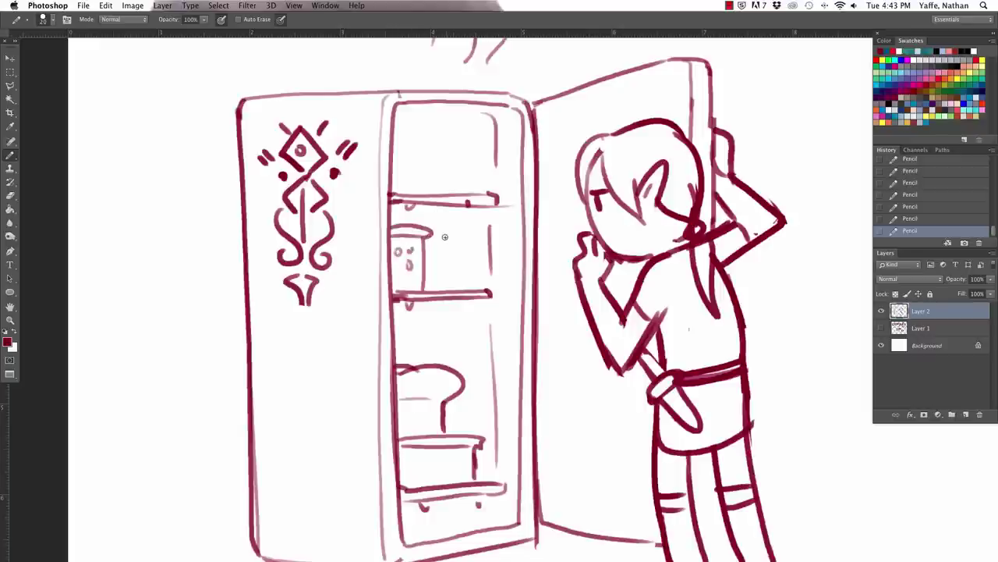
Sketch and retrace a wavy food item on the top shelf.
scroll(676, 289, "down", 2)
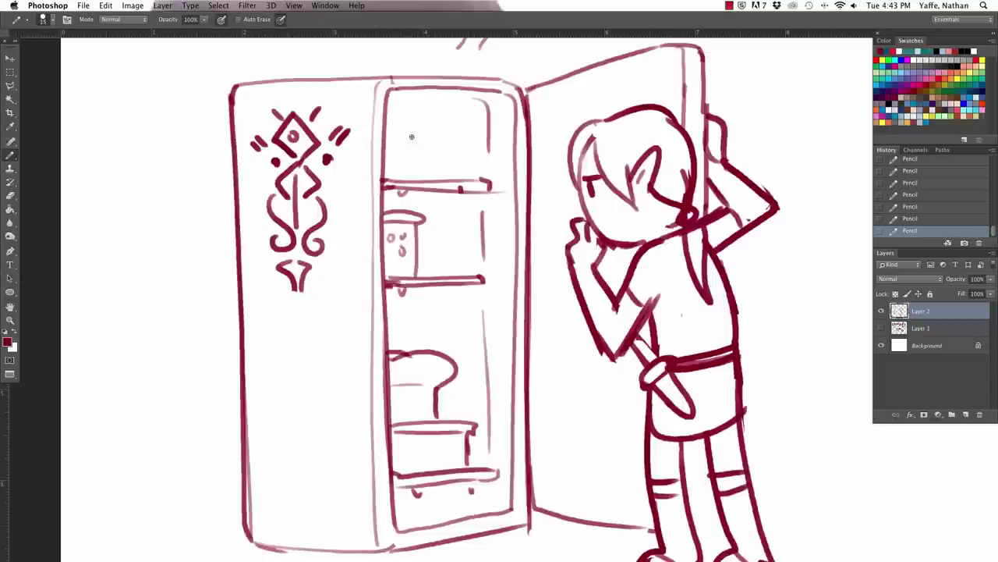
mouse_move(382, 151)
left_mouse_down()
mouse_move(417, 154)
mouse_move(401, 166)
mouse_move(406, 148)
mouse_move(406, 178)
mouse_move(459, 148)
mouse_move(463, 168)
mouse_move(479, 166)
mouse_move(470, 146)
mouse_move(475, 167)
mouse_move(473, 153)
mouse_move(461, 168)
mouse_move(485, 150)
left_mouse_up()
key("e")
key("b")
key("e")
key("b")
key("e")
key("b")
key("e")
key("b")
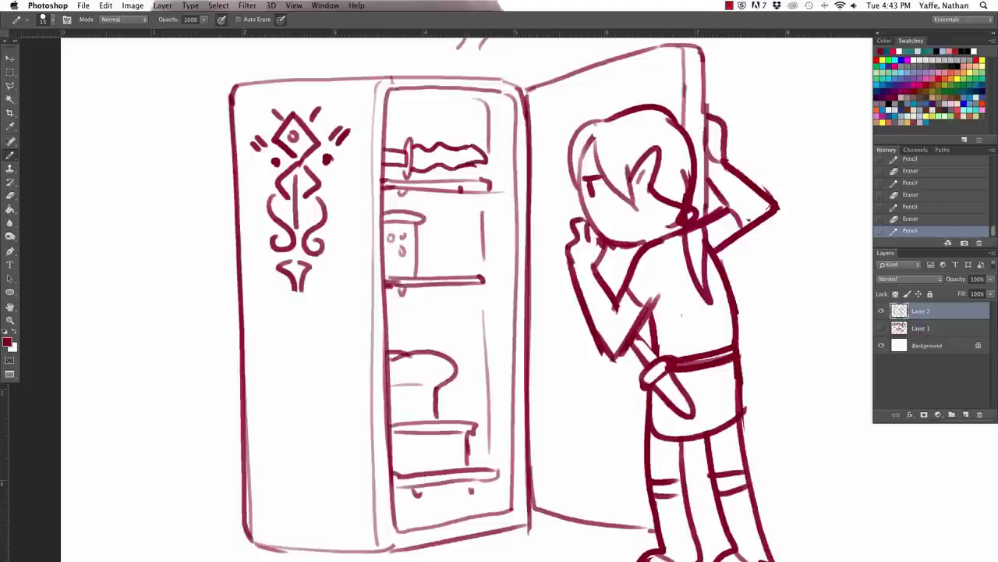
mouse_move(410, 159)
left_mouse_down()
mouse_move(478, 153)
mouse_move(466, 169)
left_mouse_up()
key("e")
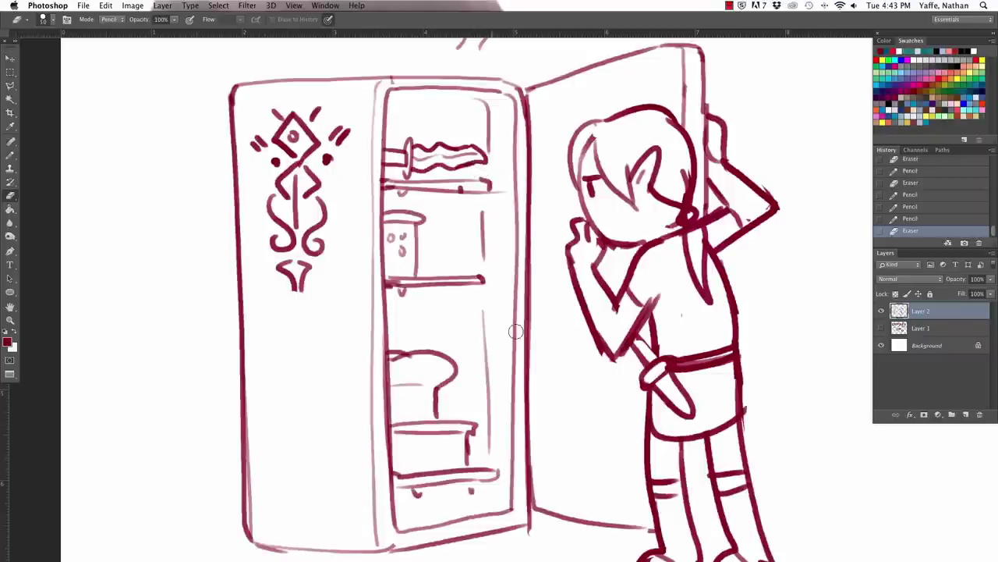
key("b")
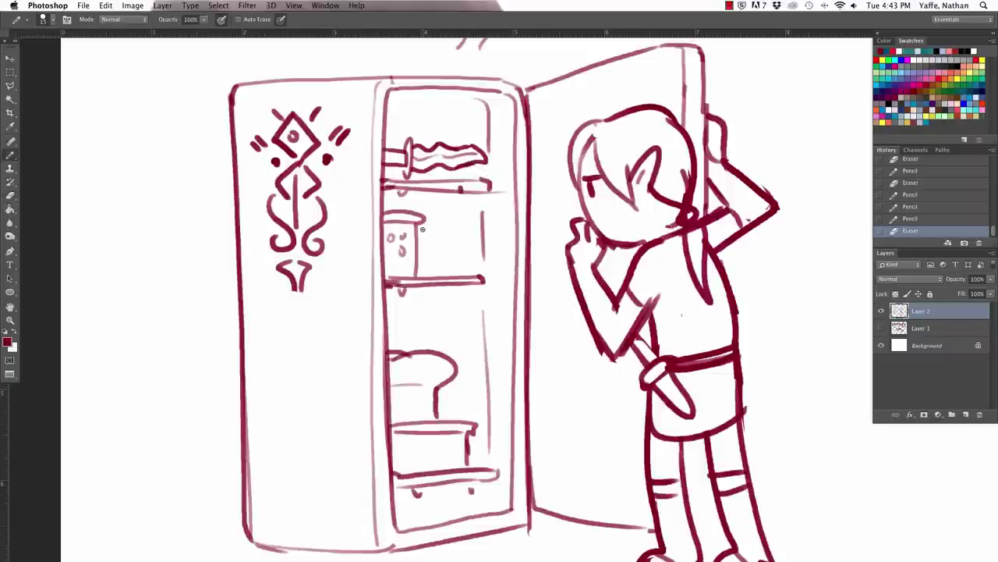
Draw a small skull on the second shelf and zoom out to the whole drawing.
mouse_move(421, 228)
left_mouse_down()
mouse_move(468, 251)
mouse_move(438, 269)
mouse_move(469, 269)
mouse_move(436, 250)
left_mouse_up()
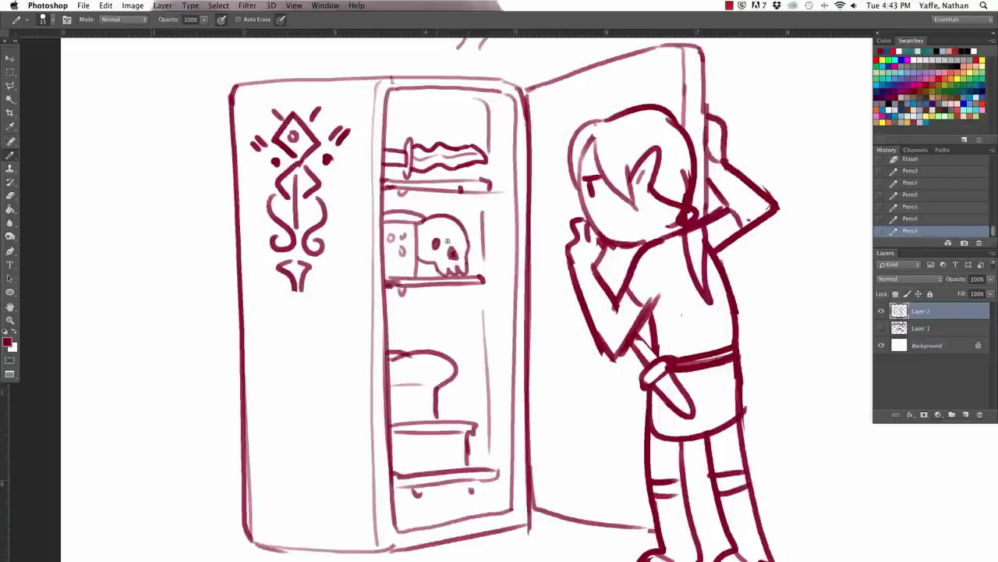
key("ctrl+minus")
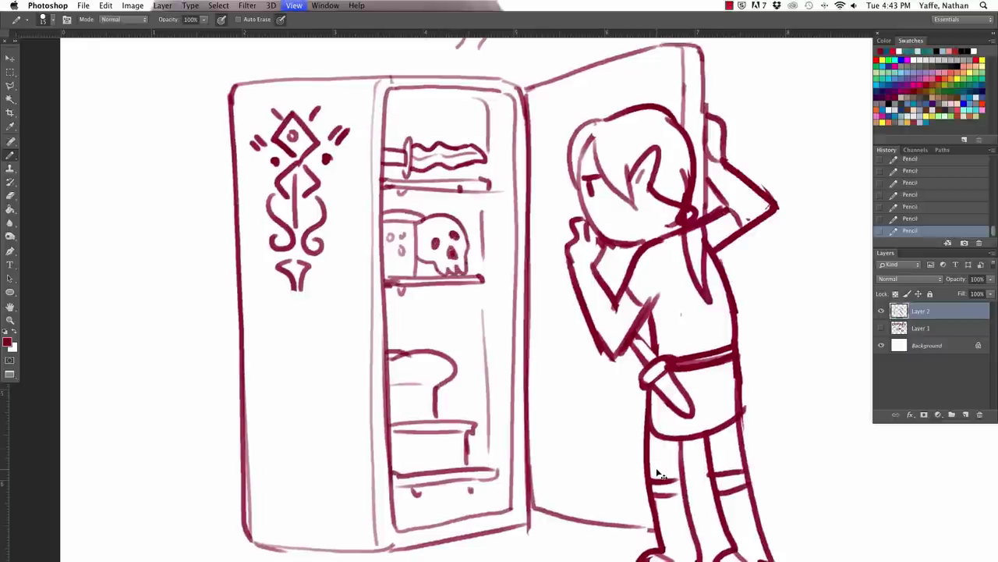
key("ctrl+minus")
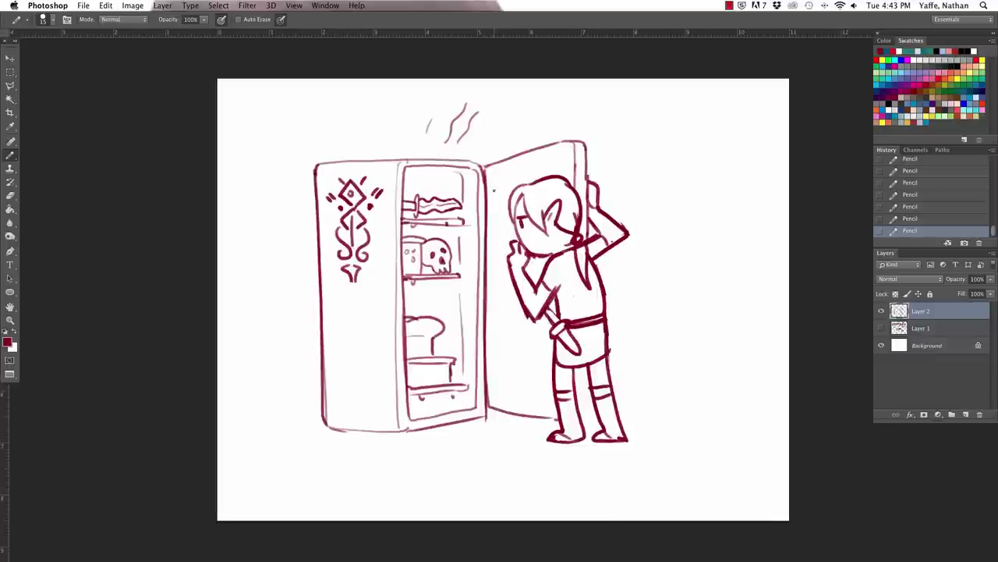
Draw the open door's inner vertical edge, top and bottom edges, and a door-shelf line.
left_click_drag(493, 179, 497, 385)
left_click_drag(494, 173, 562, 153)
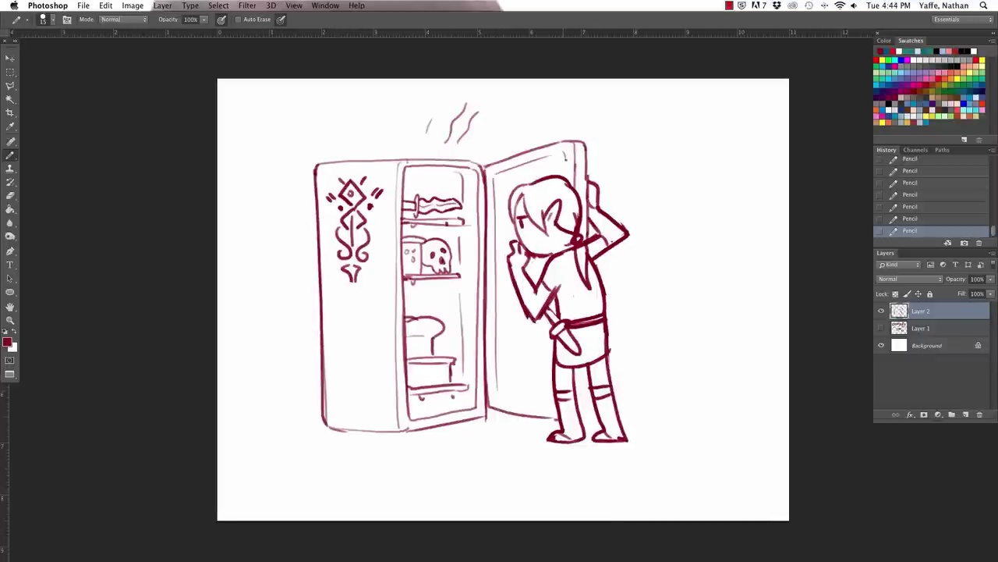
left_click_drag(500, 390, 527, 398)
key("e")
mouse_move(496, 351)
left_mouse_down()
mouse_move(498, 383)
mouse_move(493, 353)
mouse_move(532, 356)
left_mouse_up()
key("b")
left_click_drag(511, 394, 551, 399)
left_click_drag(524, 359, 537, 359)
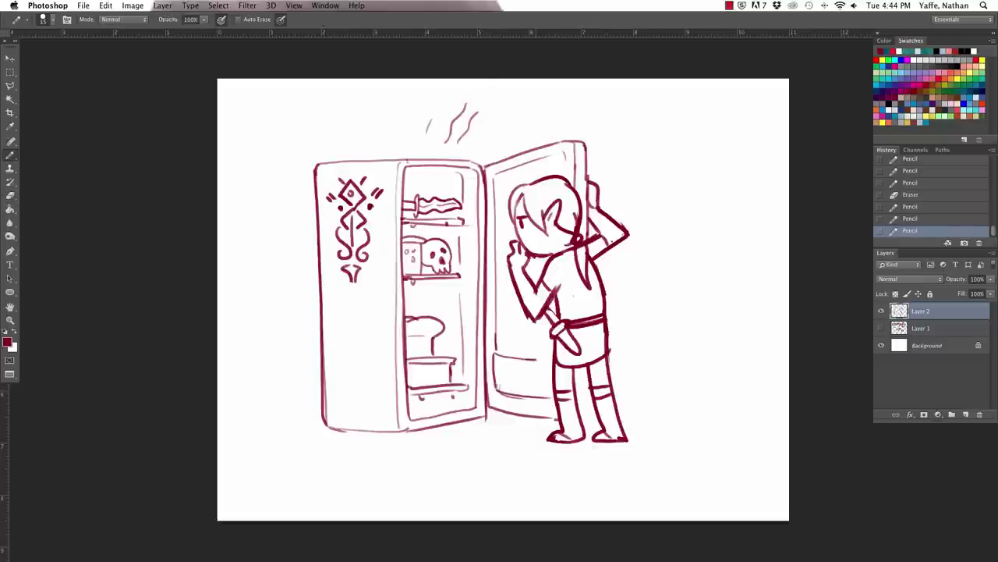
mouse_move(494, 321)
left_mouse_down()
mouse_move(494, 295)
mouse_move(497, 310)
left_mouse_up()
key("v")
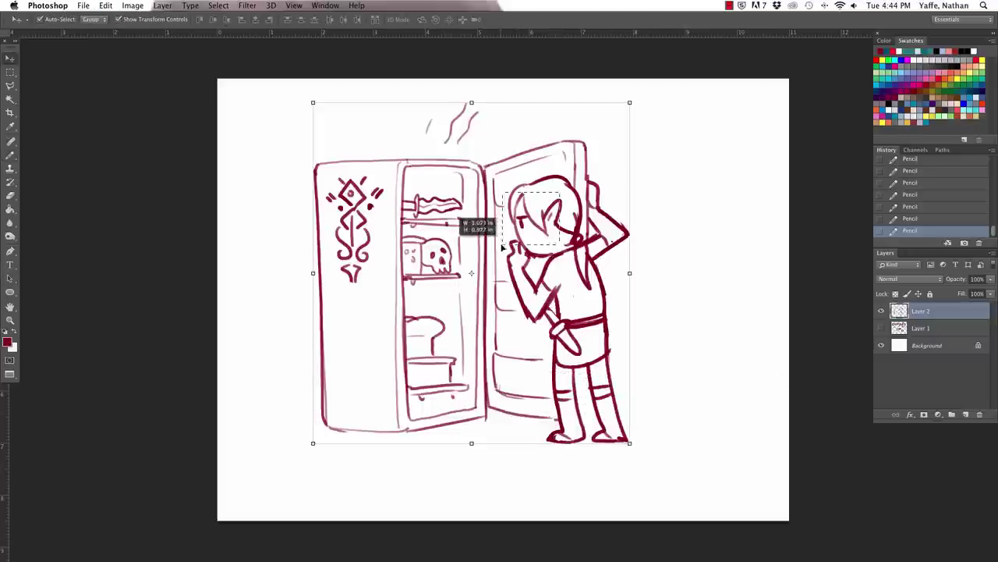
Move the fridge-and-figure sketch on Layer 2 down and to the left.
key("a")
key("v")
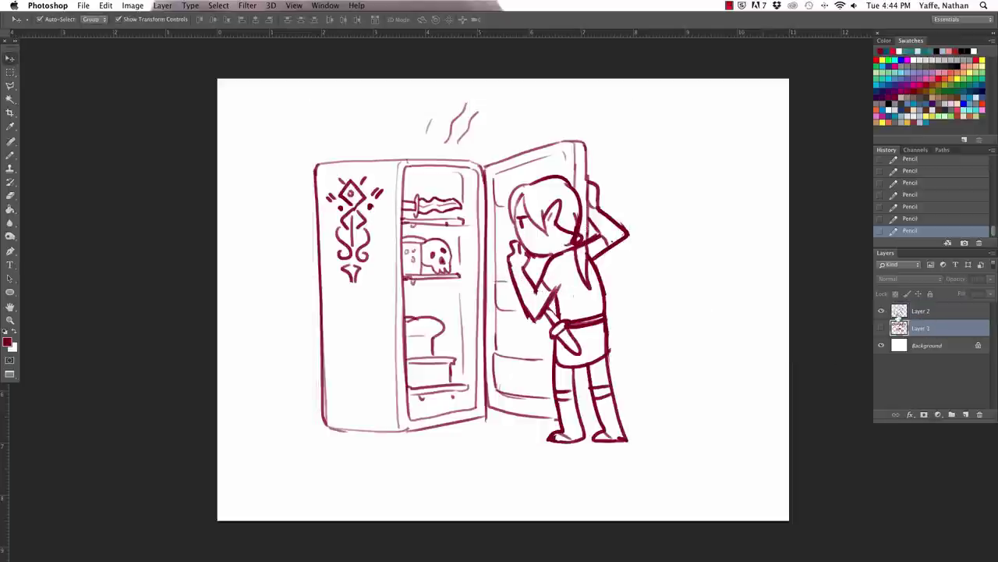
left_click_drag(923, 329, 824, 290)
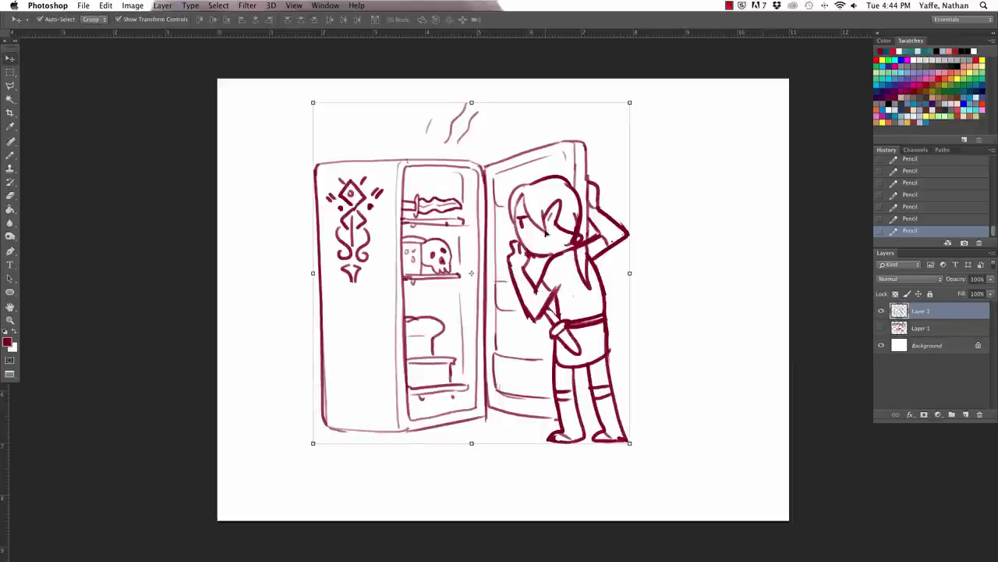
left_click_drag(546, 232, 478, 370)
key("a")
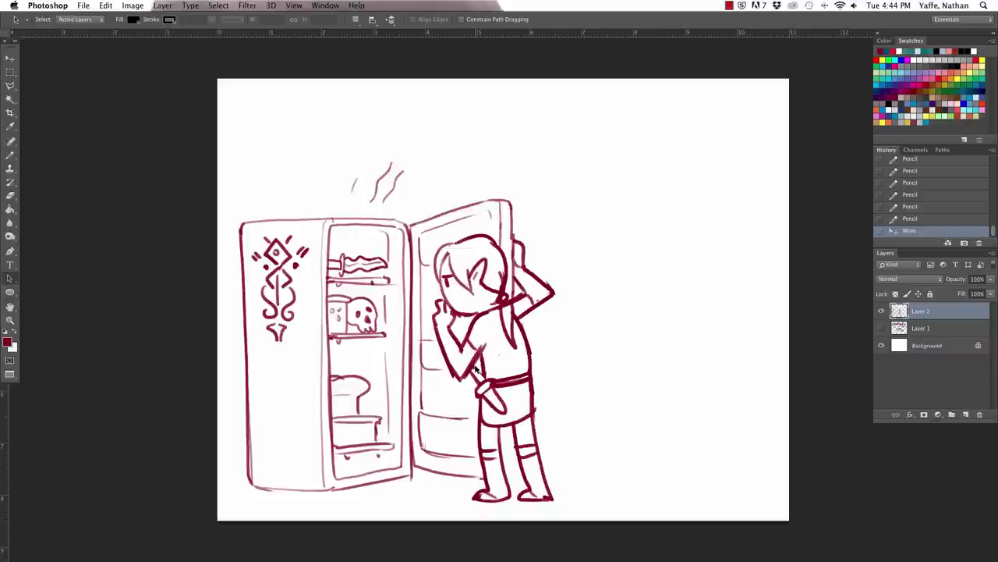
left_click(10, 154)
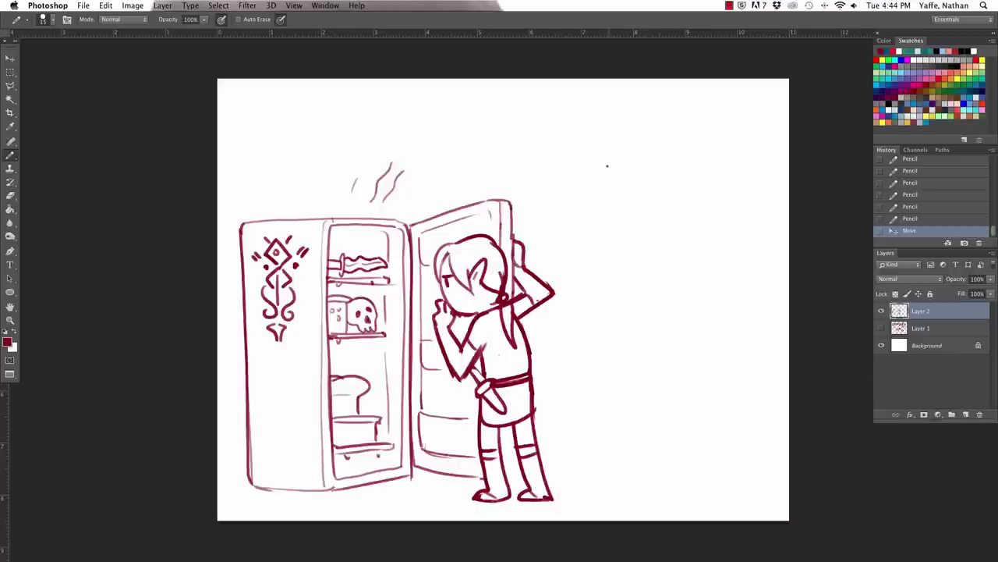
Draw the log's outline and left end in the upper right, undoing stray strokes.
mouse_move(585, 145)
left_mouse_down()
mouse_move(561, 175)
mouse_move(690, 141)
left_mouse_up()
mouse_move(562, 177)
left_mouse_down()
mouse_move(643, 172)
mouse_move(691, 187)
mouse_move(700, 162)
mouse_move(694, 177)
left_mouse_up()
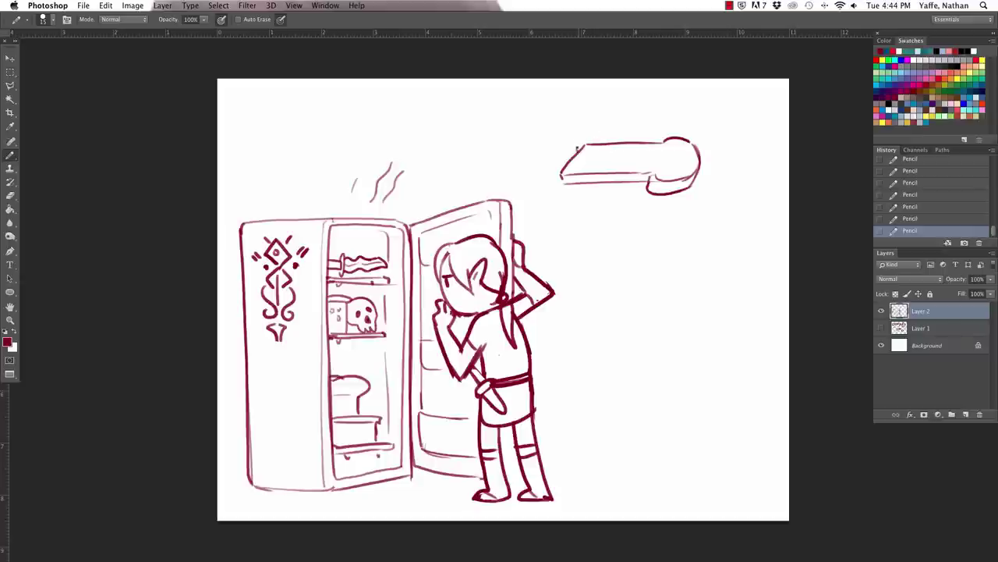
left_click_drag(578, 147, 625, 159)
mouse_move(603, 143)
left_mouse_down()
mouse_move(624, 156)
mouse_move(584, 156)
mouse_move(625, 160)
mouse_move(611, 139)
mouse_move(617, 147)
mouse_move(576, 145)
mouse_move(600, 132)
left_mouse_up()
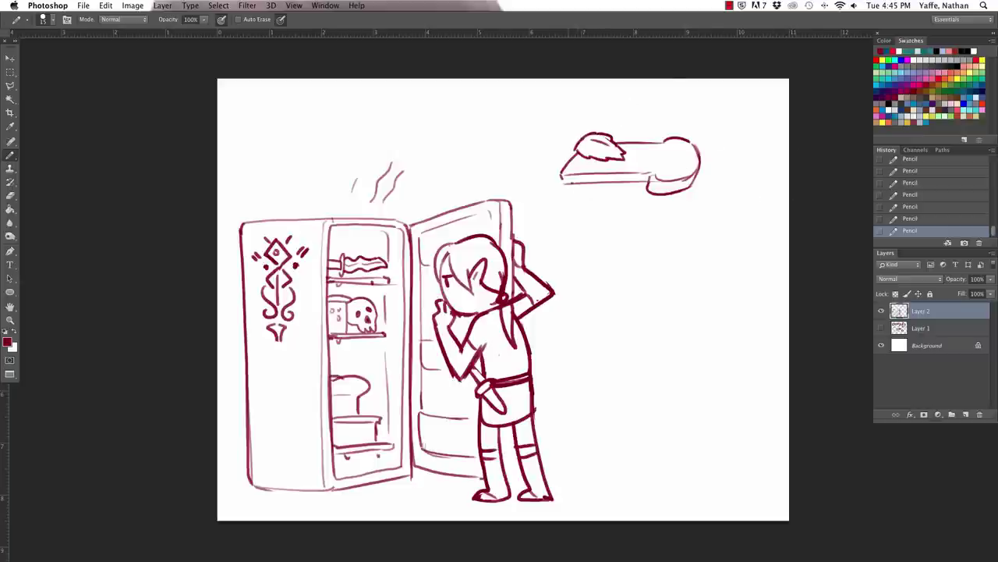
left_click_drag(563, 174, 561, 184)
left_click_drag(560, 175, 565, 193)
key("ctrl+z")
mouse_move(545, 158)
left_mouse_down()
mouse_move(561, 165)
mouse_move(538, 161)
mouse_move(546, 146)
mouse_move(555, 173)
mouse_move(582, 192)
mouse_move(561, 178)
mouse_move(561, 150)
left_mouse_up()
key("ctrl+z")
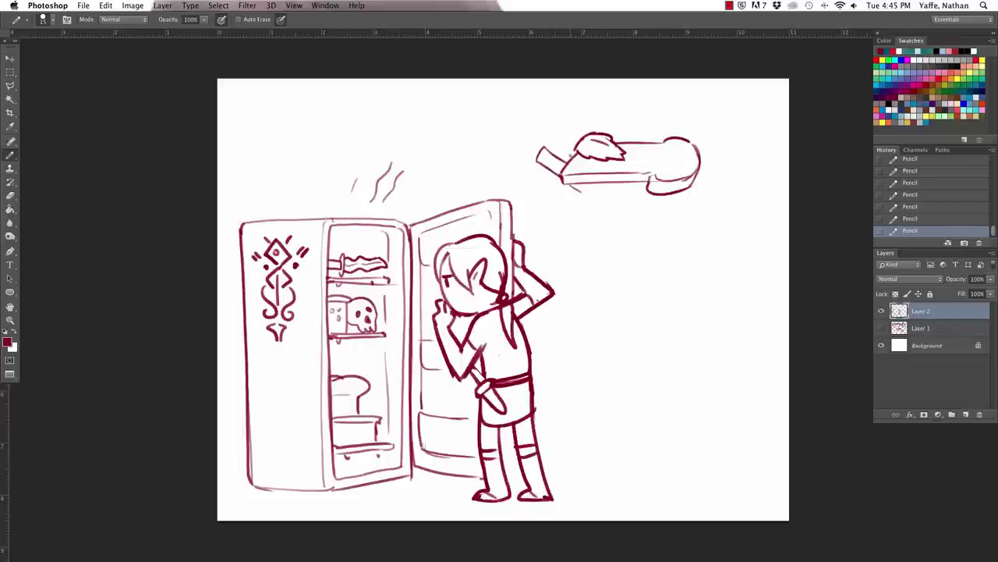
Add a jagged stroke beneath the log, then erase part of the zigzags.
mouse_move(581, 190)
left_mouse_down()
mouse_move(605, 185)
mouse_move(599, 217)
mouse_move(638, 212)
mouse_move(638, 187)
mouse_move(605, 220)
left_mouse_up()
key("e")
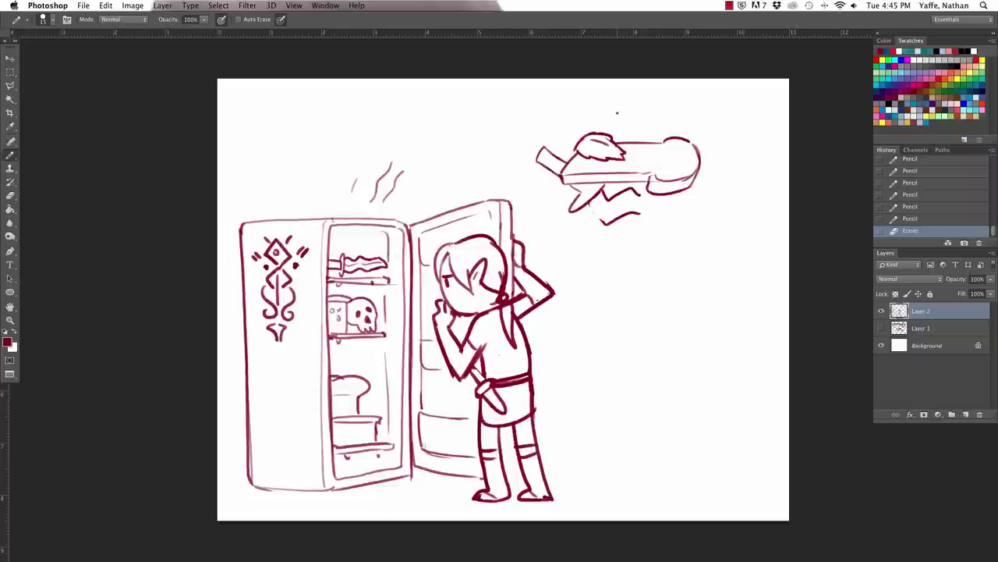
mouse_move(597, 204)
left_mouse_down()
mouse_move(604, 225)
mouse_move(660, 213)
mouse_move(671, 225)
left_mouse_up()
mouse_move(641, 195)
left_mouse_down()
mouse_move(702, 211)
mouse_move(712, 204)
mouse_move(690, 209)
mouse_move(718, 199)
mouse_move(702, 205)
left_mouse_up()
key("e")
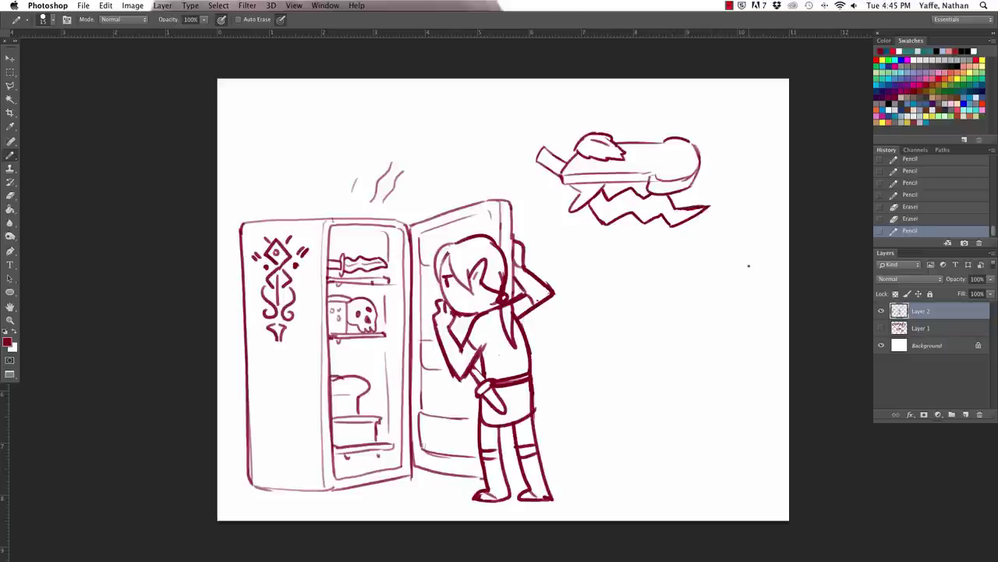
mouse_move(604, 196)
left_mouse_down()
mouse_move(583, 207)
mouse_move(574, 198)
mouse_move(611, 191)
mouse_move(598, 215)
mouse_move(604, 204)
mouse_move(632, 217)
mouse_move(638, 191)
mouse_move(660, 204)
mouse_move(654, 193)
mouse_move(677, 200)
mouse_move(694, 222)
left_mouse_up()
Extend the log's left end and add ridges and darker lines to it.
mouse_move(549, 153)
left_mouse_down()
mouse_move(551, 174)
mouse_move(542, 152)
left_mouse_up()
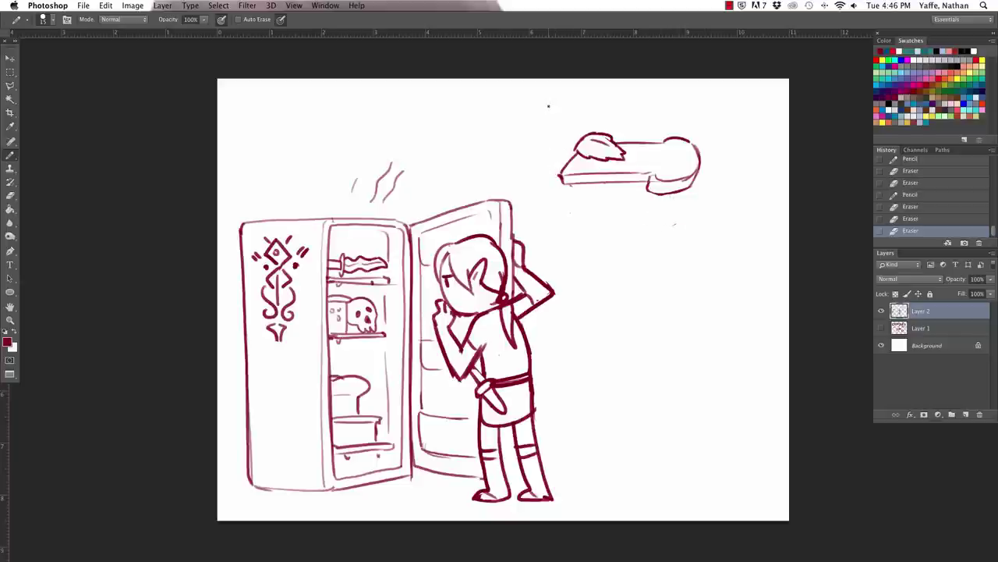
left_click_drag(652, 173, 648, 192)
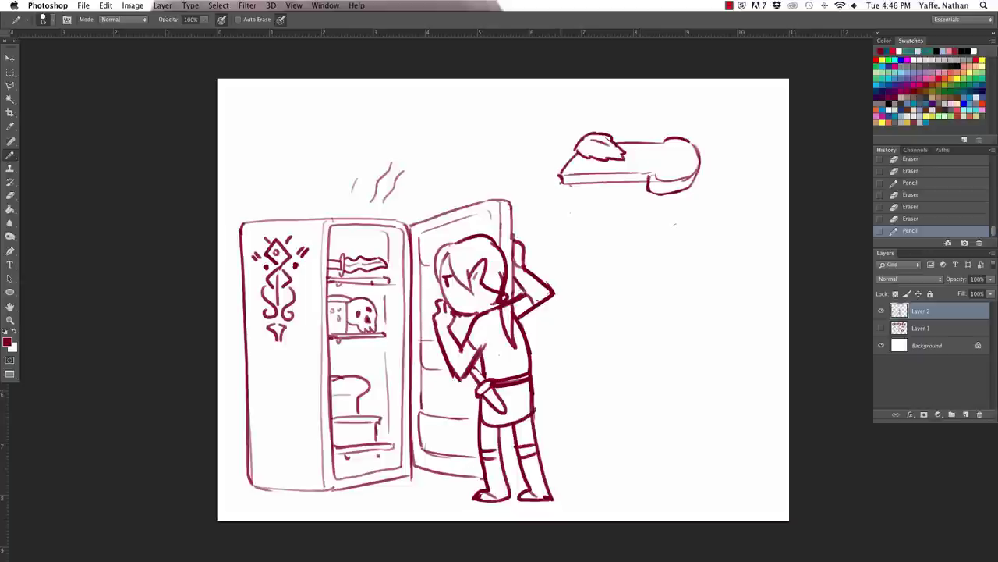
mouse_move(562, 179)
left_mouse_down()
mouse_move(538, 184)
mouse_move(539, 200)
mouse_move(575, 194)
mouse_move(578, 207)
mouse_move(649, 188)
left_mouse_up()
mouse_move(584, 190)
left_mouse_down()
mouse_move(641, 184)
mouse_move(663, 200)
mouse_move(708, 197)
left_mouse_up()
mouse_move(571, 186)
left_mouse_down()
mouse_move(577, 207)
mouse_move(546, 190)
mouse_move(552, 196)
left_mouse_up()
left_click_drag(559, 181, 559, 196)
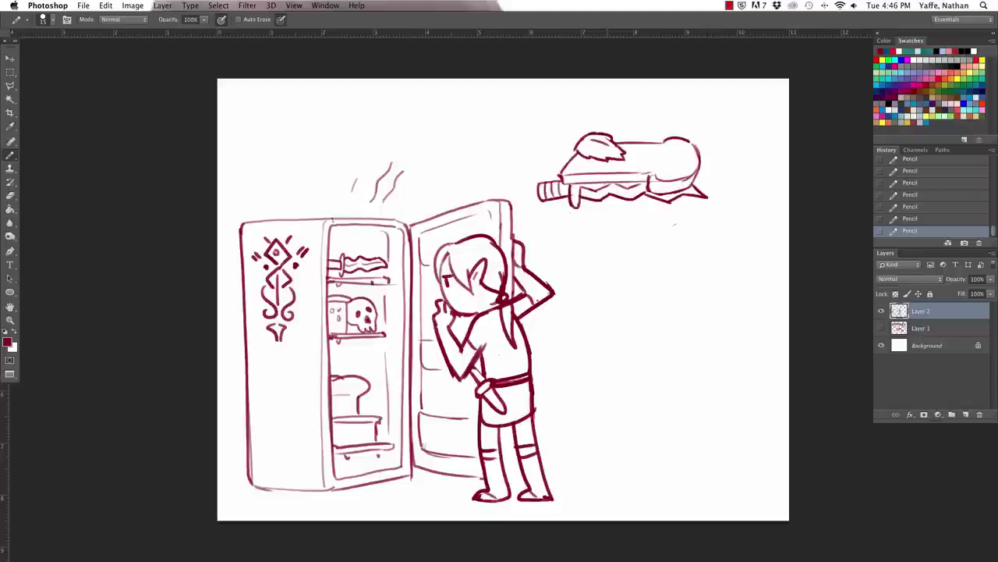
Add sparkle marks around the log and draw the skull's dome beneath it.
left_click_drag(652, 178, 708, 182)
mouse_move(634, 204)
left_mouse_down()
mouse_move(592, 210)
mouse_move(588, 250)
left_mouse_up()
mouse_move(684, 197)
left_mouse_down()
mouse_move(688, 226)
mouse_move(632, 227)
mouse_move(631, 239)
mouse_move(680, 224)
mouse_move(640, 238)
mouse_move(625, 231)
mouse_move(665, 251)
left_mouse_up()
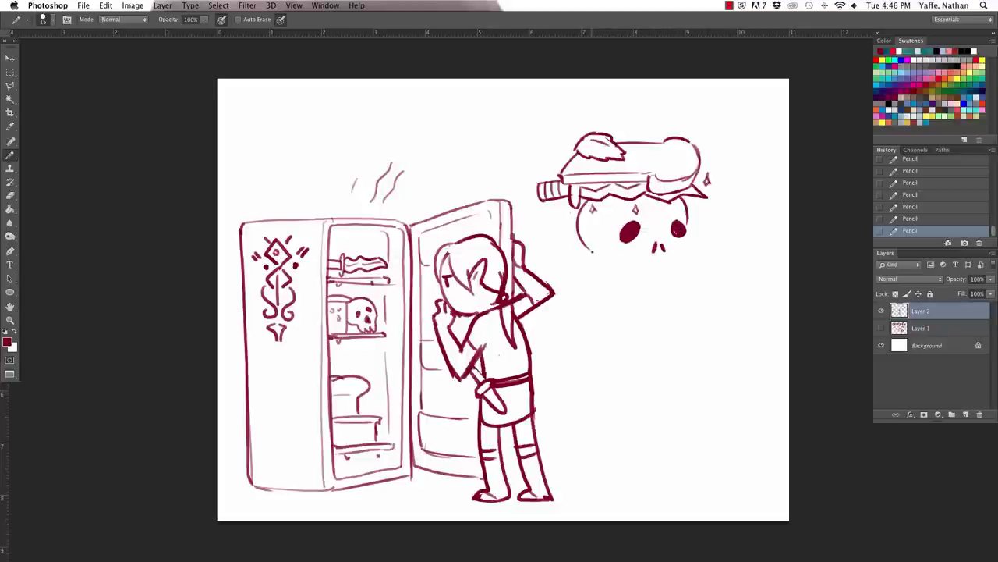
Draw the skull's jaw, right cheek and teeth, and hatch the leaf on the log.
mouse_move(592, 251)
left_mouse_down()
mouse_move(652, 269)
mouse_move(628, 278)
mouse_move(640, 282)
mouse_move(688, 263)
left_mouse_up()
key("ctrl+z")
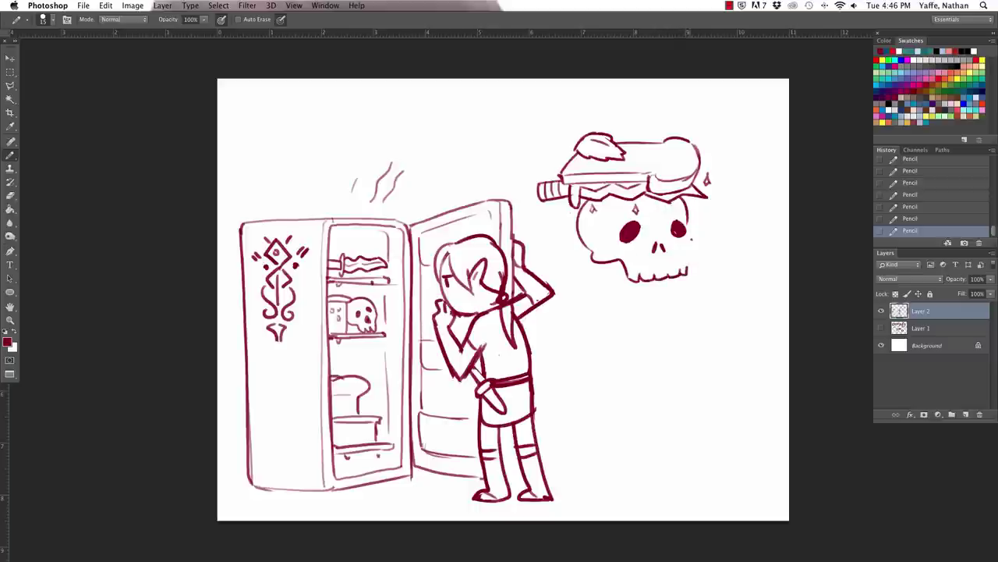
mouse_move(683, 226)
left_mouse_down()
mouse_move(694, 249)
mouse_move(687, 273)
left_mouse_up()
left_click_drag(626, 269, 668, 276)
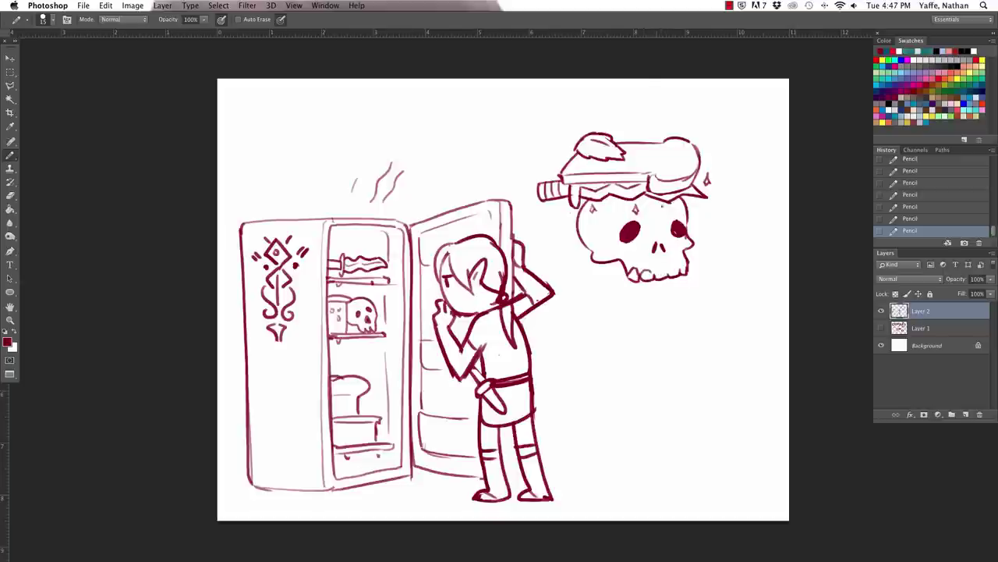
mouse_move(586, 138)
left_mouse_down()
mouse_move(578, 149)
mouse_move(588, 155)
left_mouse_up()
left_click_drag(655, 269, 690, 273)
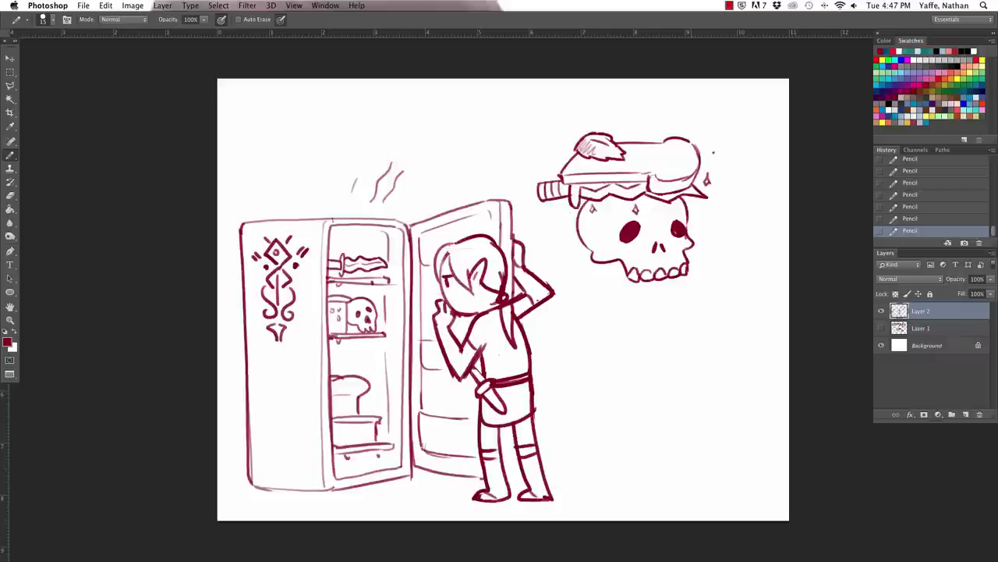
left_click(612, 234)
Sketch the curved tray under the skull with a pointed tip and lower edge.
mouse_move(558, 266)
left_mouse_down()
mouse_move(591, 258)
mouse_move(624, 303)
left_mouse_up()
mouse_move(555, 266)
left_mouse_down()
mouse_move(623, 304)
mouse_move(726, 282)
left_mouse_up()
mouse_move(582, 273)
left_mouse_down()
mouse_move(677, 282)
mouse_move(736, 259)
mouse_move(753, 269)
mouse_move(685, 289)
left_mouse_up()
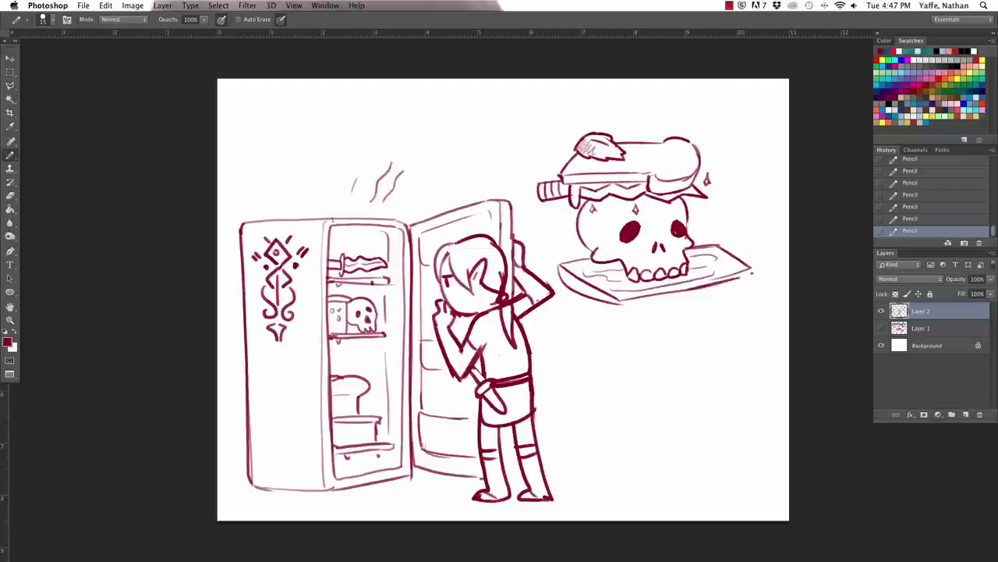
left_click_drag(764, 271, 705, 285)
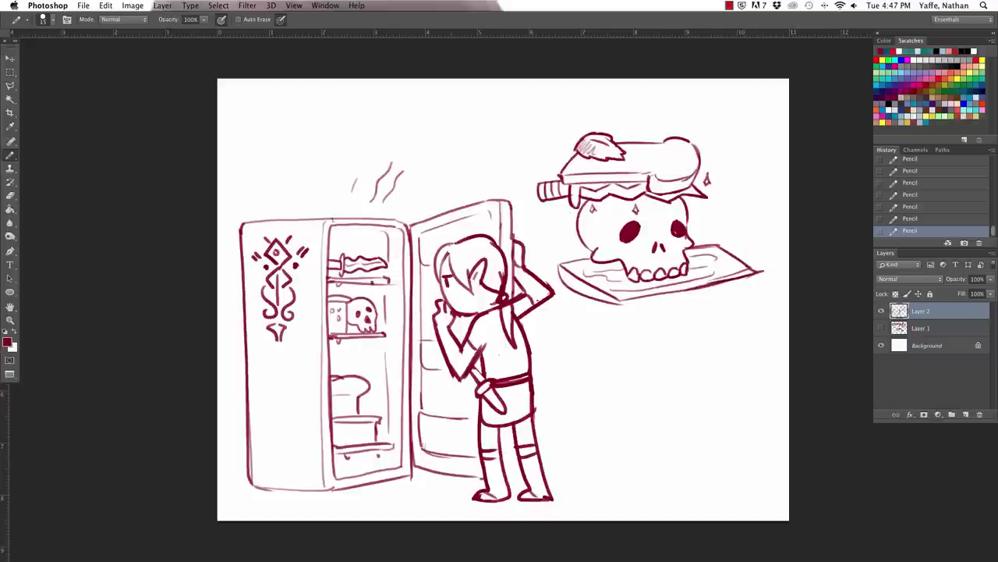
left_click_drag(620, 304, 755, 275)
Erase the rough tray tip and a stray mark, then redraw the lower edge.
key("e")
left_click_drag(638, 298, 764, 282)
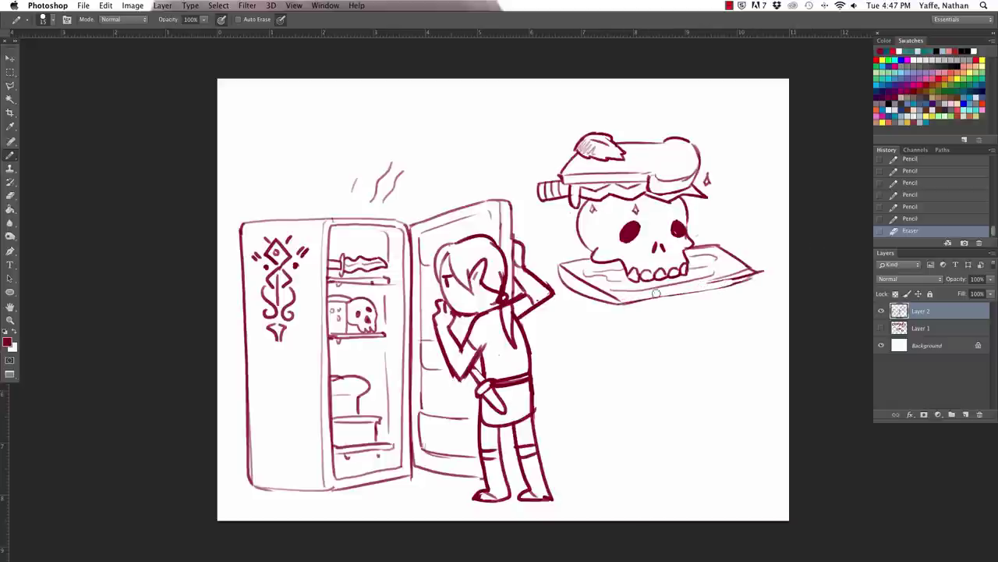
left_click_drag(737, 251, 738, 242)
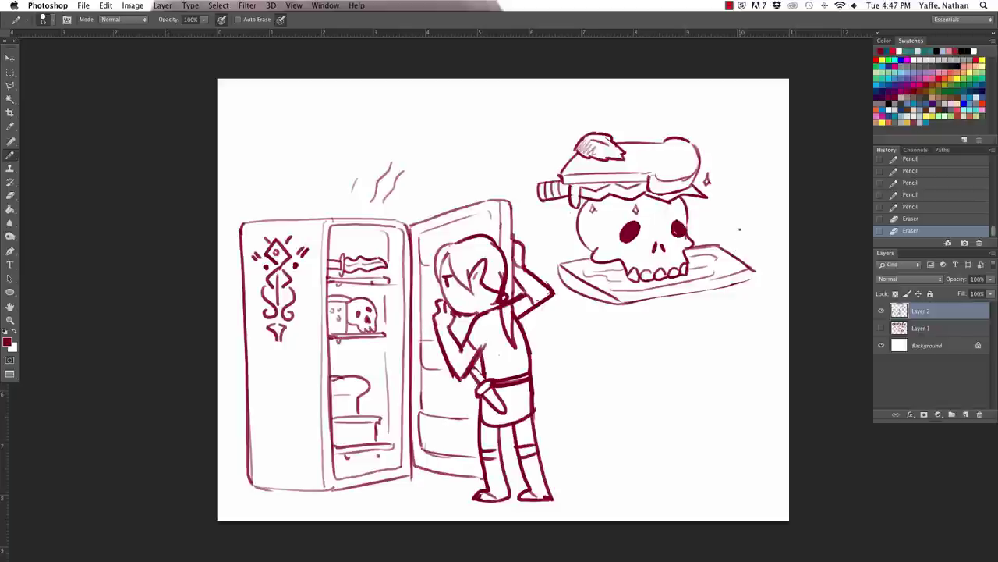
left_click_drag(616, 303, 762, 275)
left_click_drag(702, 287, 755, 274)
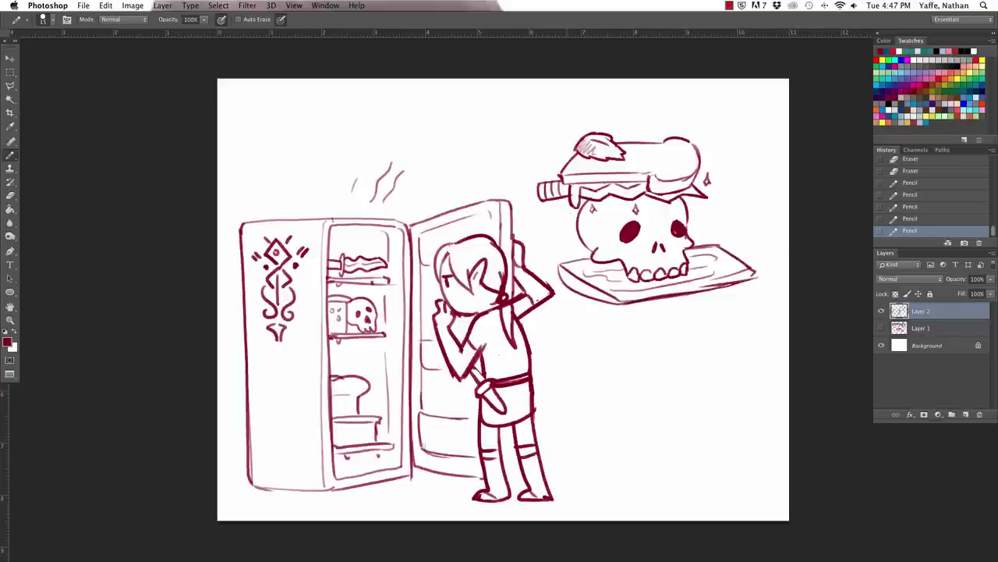
Darken and thicken the tray's left edge and start a stroke below it.
mouse_move(568, 273)
left_mouse_down()
mouse_move(591, 292)
mouse_move(585, 285)
left_mouse_up()
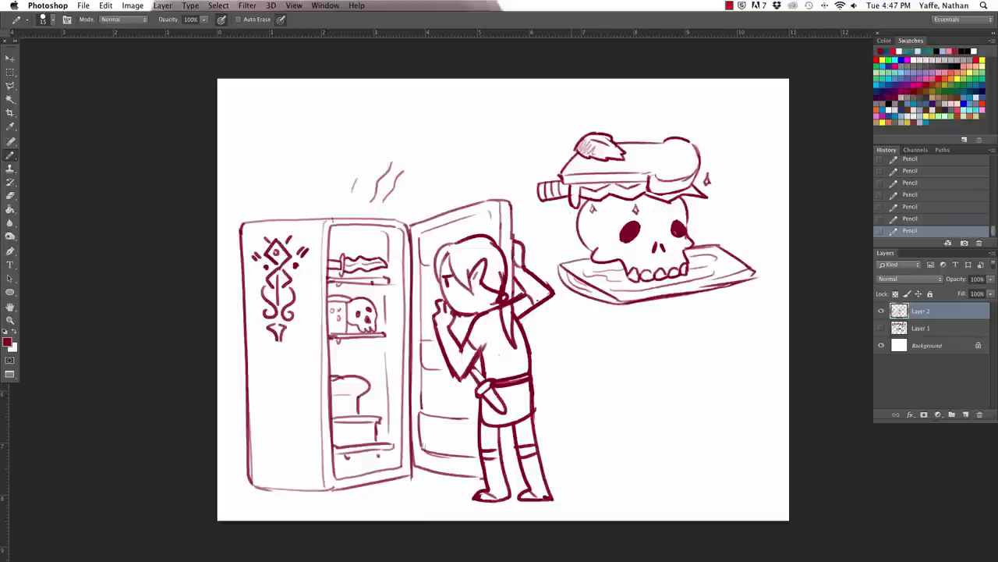
left_click_drag(563, 257, 590, 265)
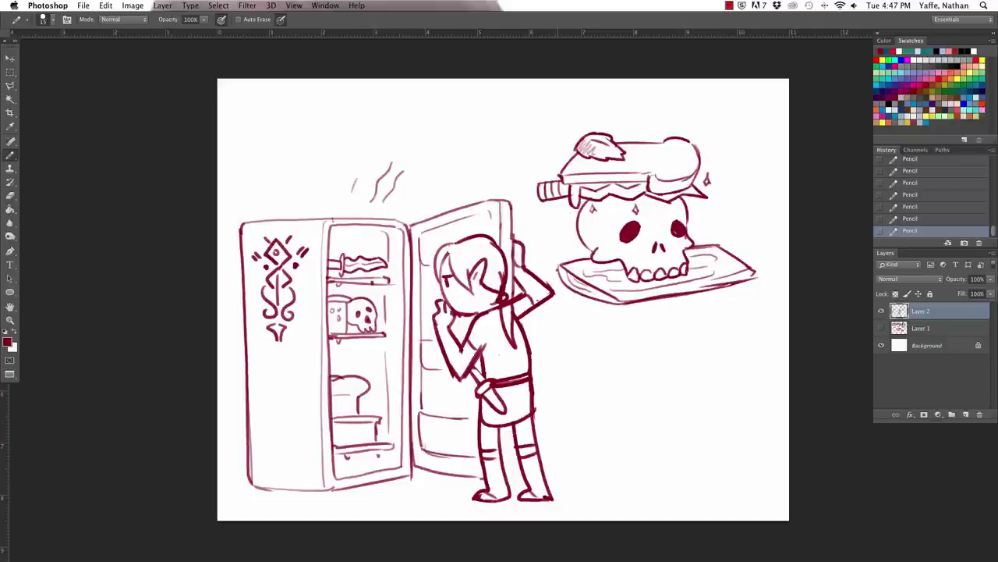
left_click_drag(562, 265, 557, 284)
mouse_move(564, 289)
left_mouse_down()
mouse_move(559, 306)
mouse_move(578, 333)
mouse_move(595, 328)
mouse_move(602, 305)
mouse_move(589, 322)
left_mouse_up()
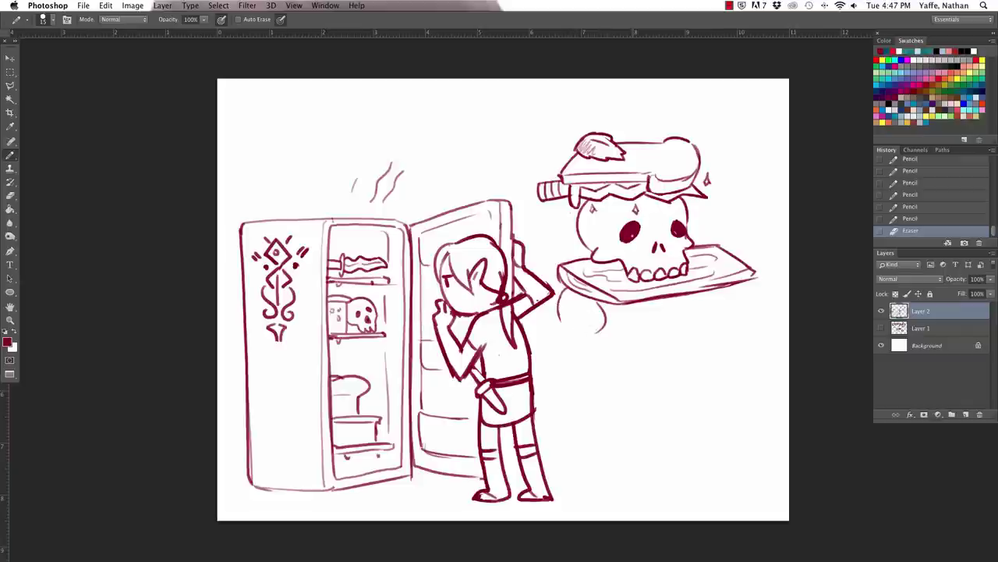
Draw a grained log under the tray, shade the skull's left side, and start grass beneath.
mouse_move(575, 313)
left_mouse_down()
mouse_move(598, 323)
mouse_move(575, 315)
mouse_move(652, 307)
left_mouse_up()
left_click(628, 305)
mouse_move(605, 331)
left_mouse_down()
mouse_move(657, 318)
mouse_move(644, 344)
mouse_move(672, 320)
mouse_move(742, 315)
left_mouse_up()
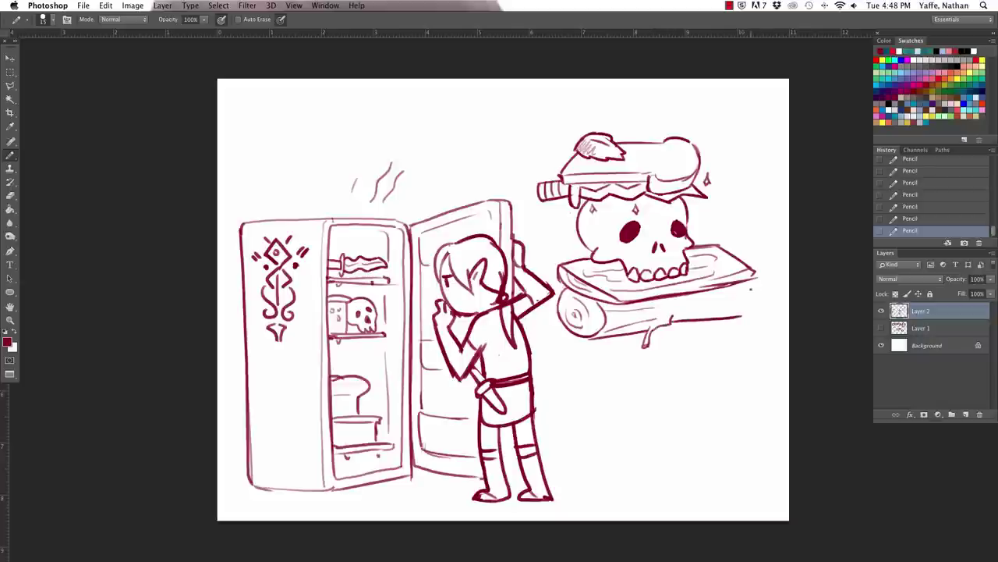
mouse_move(751, 282)
left_mouse_down()
mouse_move(755, 312)
mouse_move(743, 318)
left_mouse_up()
left_click_drag(704, 298, 745, 292)
left_click_drag(696, 312, 725, 307)
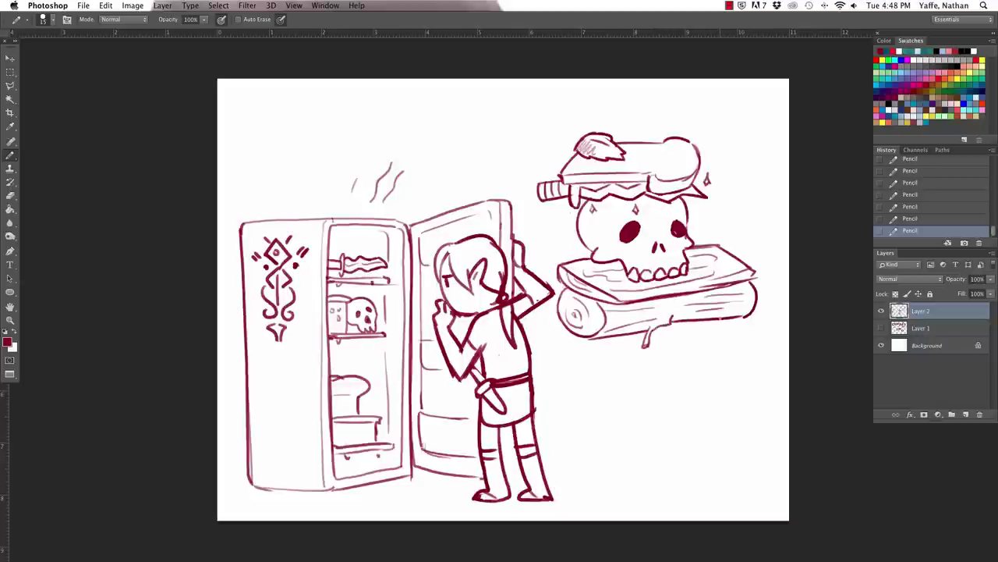
left_click_drag(581, 210, 590, 245)
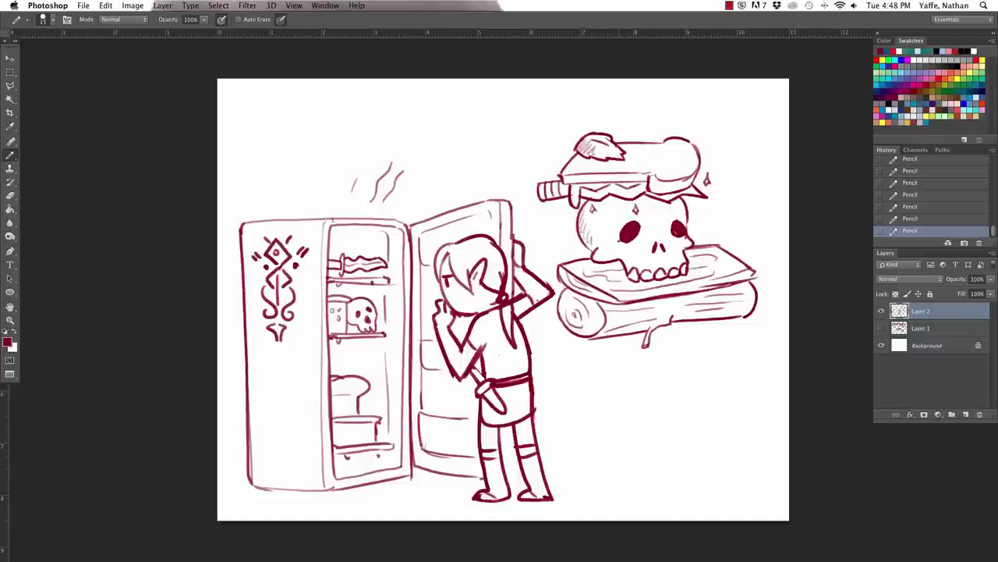
mouse_move(570, 338)
left_mouse_down()
mouse_move(559, 351)
mouse_move(585, 356)
mouse_move(615, 338)
mouse_move(586, 342)
mouse_move(655, 353)
mouse_move(681, 336)
mouse_move(666, 326)
mouse_move(666, 348)
mouse_move(701, 334)
mouse_move(605, 348)
left_mouse_up()
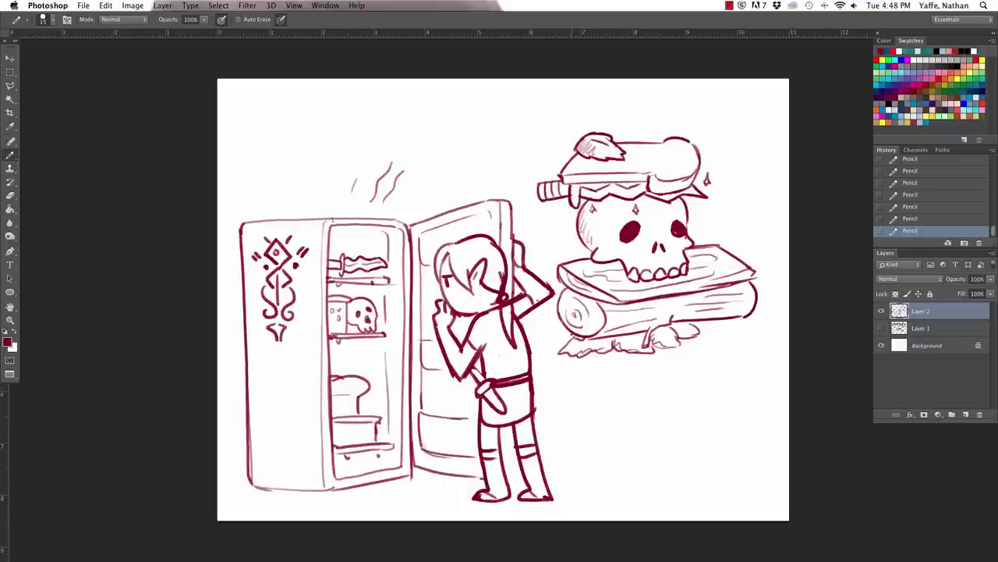
Add grass tufts along the log's underside and begin a hand beneath its left end.
left_click_drag(572, 332, 554, 344)
mouse_move(696, 335)
left_mouse_down()
mouse_move(726, 322)
mouse_move(750, 326)
mouse_move(679, 334)
left_mouse_up()
left_click_drag(754, 318, 737, 324)
left_click_drag(677, 343, 758, 328)
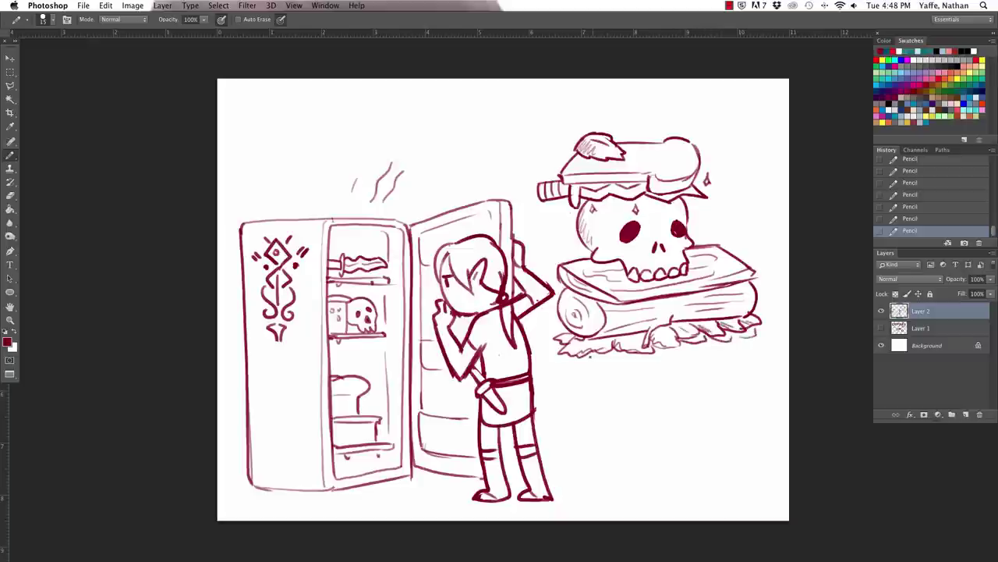
left_click_drag(590, 361, 627, 356)
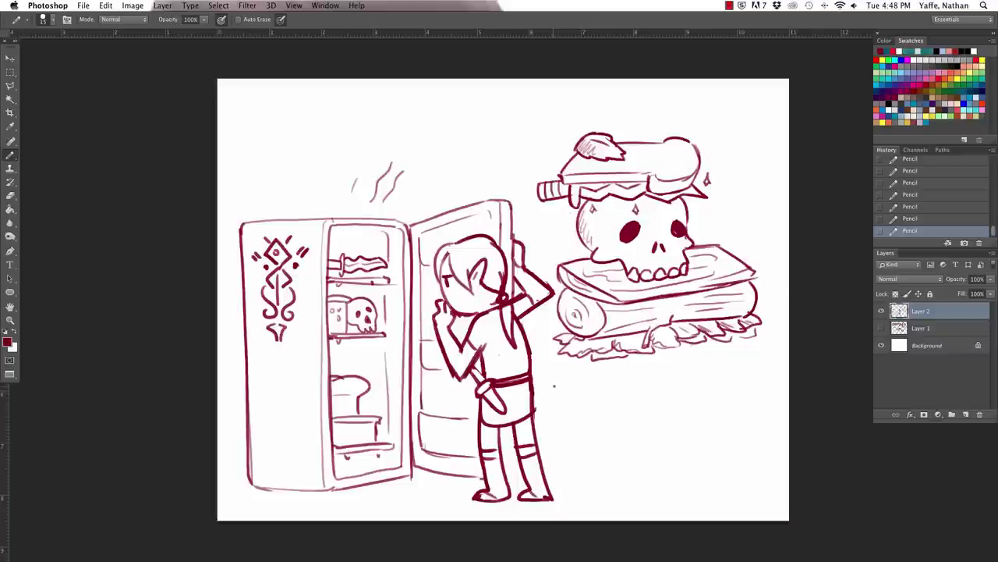
mouse_move(554, 385)
left_mouse_down()
mouse_move(549, 360)
mouse_move(568, 343)
mouse_move(571, 362)
mouse_move(582, 345)
mouse_move(581, 387)
mouse_move(570, 332)
mouse_move(566, 365)
mouse_move(561, 333)
mouse_move(543, 387)
left_mouse_up()
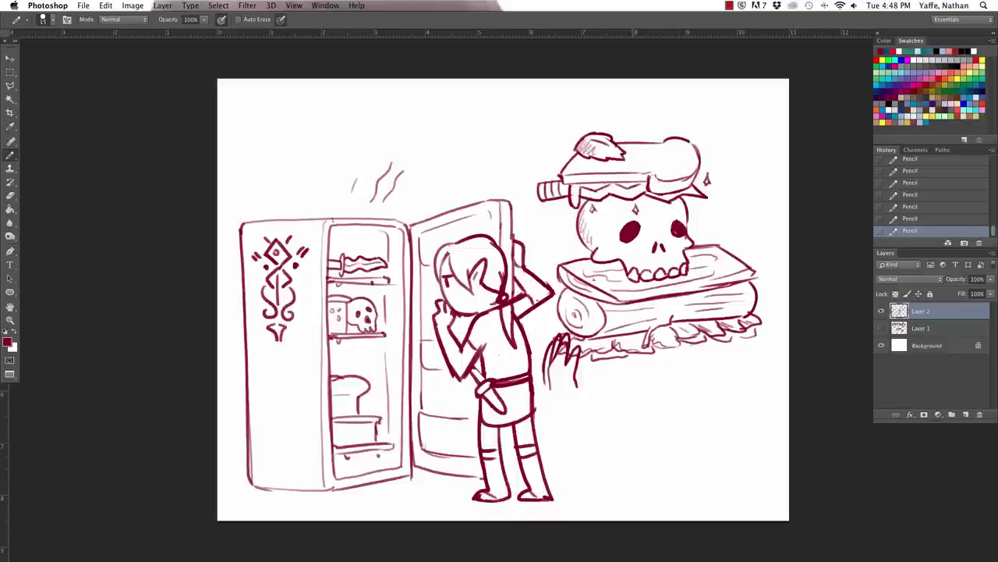
Draw both hands and arms gripping the log's ends, erasing rough strokes.
mouse_move(550, 351)
left_mouse_down()
mouse_move(550, 390)
mouse_move(574, 365)
left_mouse_up()
left_click_drag(568, 348, 577, 367)
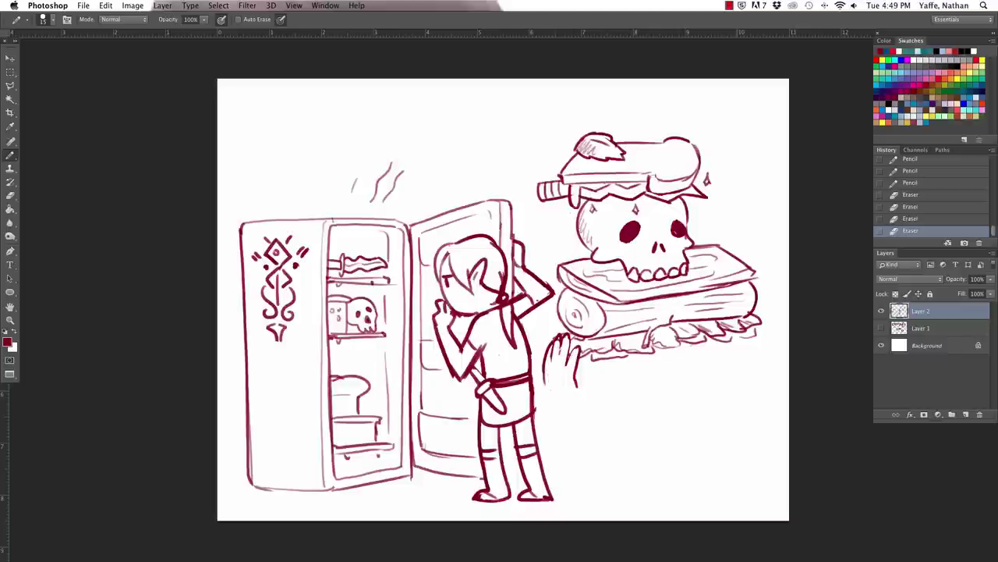
left_click_drag(744, 355, 738, 344)
mouse_move(738, 343)
left_mouse_down()
mouse_move(753, 335)
mouse_move(749, 355)
mouse_move(755, 315)
mouse_move(780, 342)
mouse_move(761, 351)
mouse_move(771, 315)
mouse_move(781, 317)
left_mouse_up()
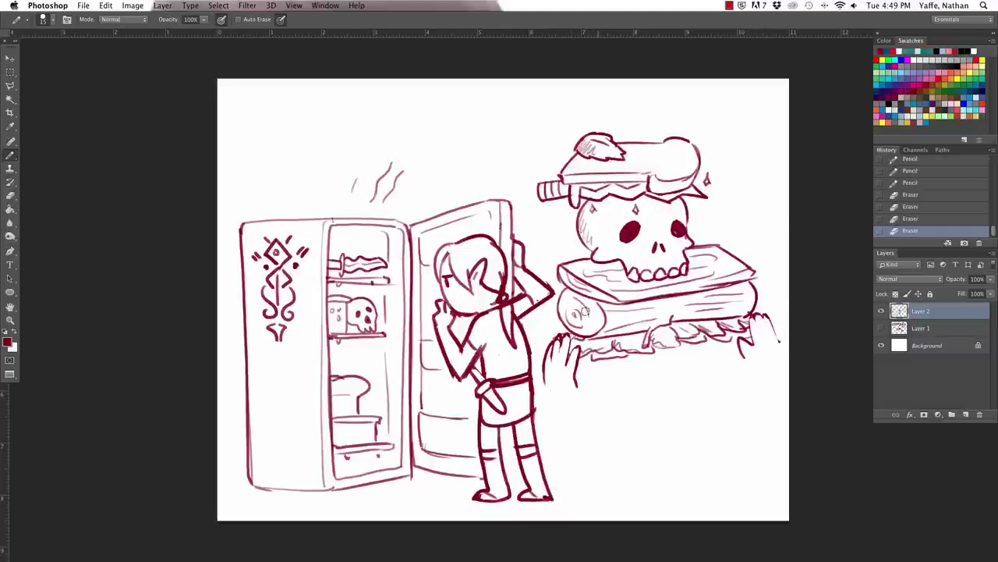
mouse_move(570, 349)
left_mouse_down()
mouse_move(574, 382)
mouse_move(570, 355)
mouse_move(558, 351)
mouse_move(550, 365)
left_mouse_up()
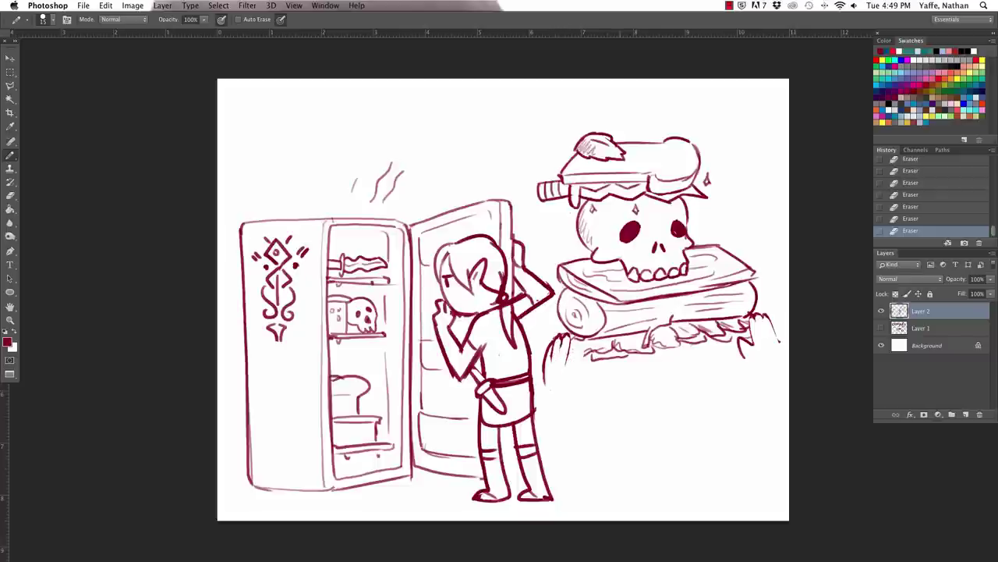
mouse_move(582, 335)
left_mouse_down()
mouse_move(570, 363)
mouse_move(584, 376)
mouse_move(594, 364)
mouse_move(588, 387)
left_mouse_up()
left_click_drag(595, 379, 587, 395)
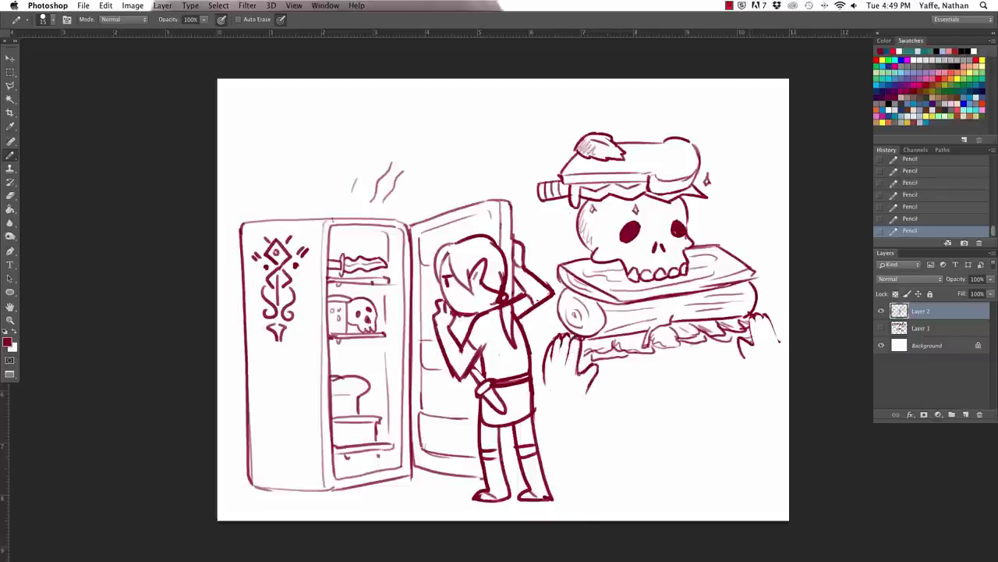
mouse_move(755, 326)
left_mouse_down()
mouse_move(747, 347)
mouse_move(747, 325)
mouse_move(750, 338)
mouse_move(785, 343)
left_mouse_up()
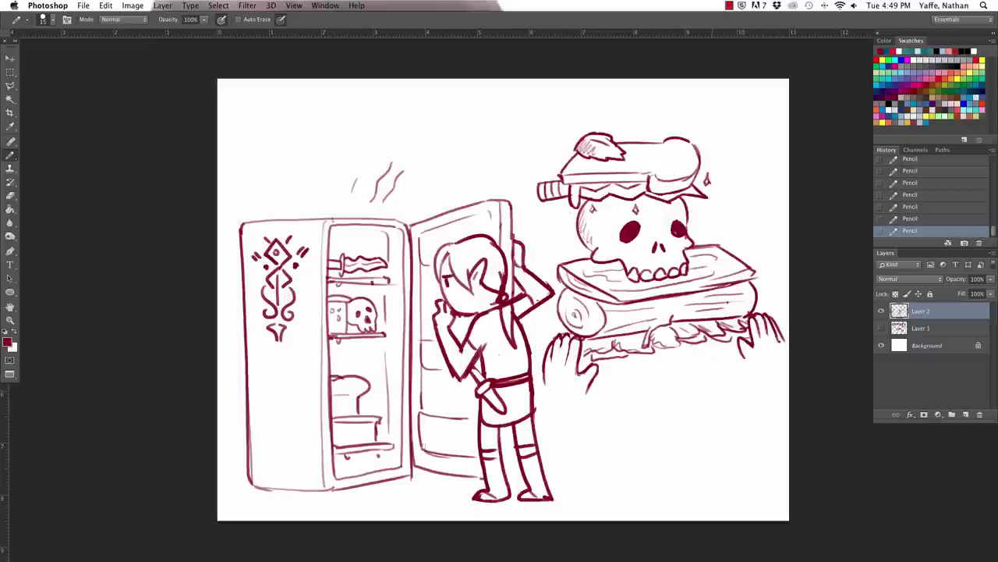
mouse_move(550, 379)
left_mouse_down()
mouse_move(546, 413)
mouse_move(579, 409)
left_mouse_up()
left_click_drag(741, 351, 766, 387)
left_click_drag(784, 340, 789, 359)
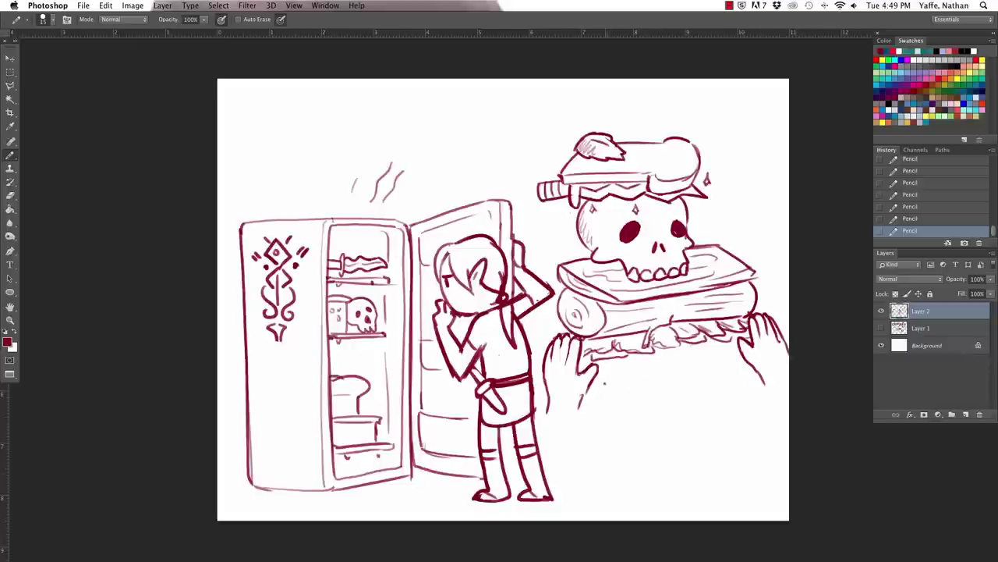
Outline a base under the log, hatch it, and add small dots.
mouse_move(602, 358)
left_mouse_down()
mouse_move(606, 387)
mouse_move(662, 388)
left_mouse_up()
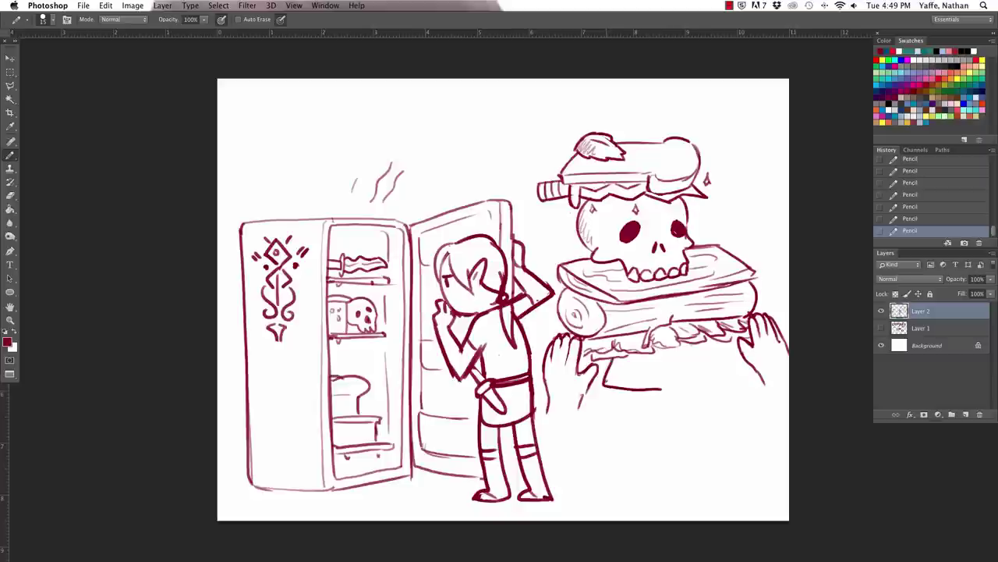
mouse_move(602, 379)
left_mouse_down()
mouse_move(680, 374)
mouse_move(702, 393)
mouse_move(719, 379)
mouse_move(697, 372)
mouse_move(705, 378)
left_mouse_up()
mouse_move(741, 349)
left_mouse_down()
mouse_move(714, 390)
mouse_move(727, 372)
left_mouse_up()
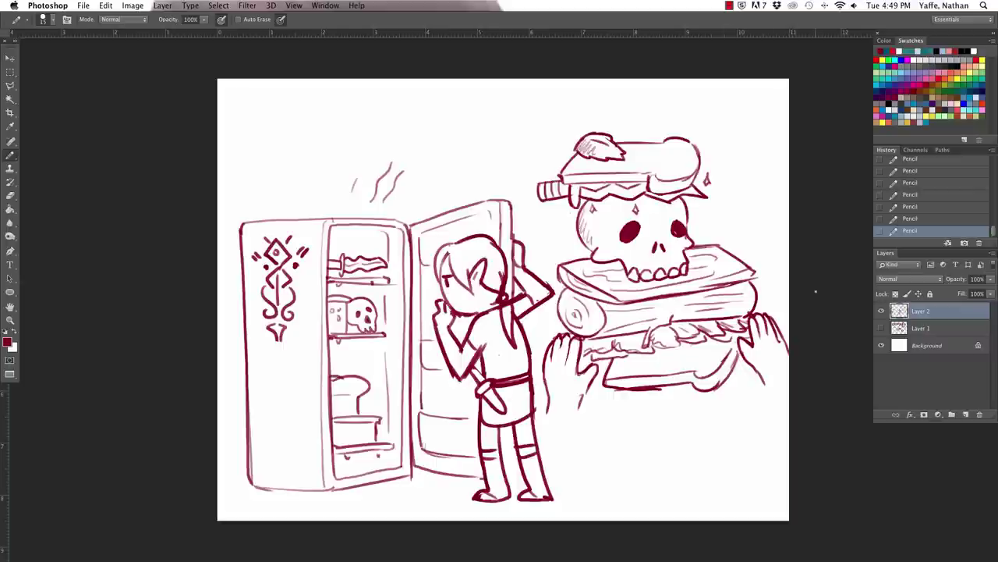
left_click_drag(675, 390, 606, 385)
left_click_drag(606, 387, 671, 386)
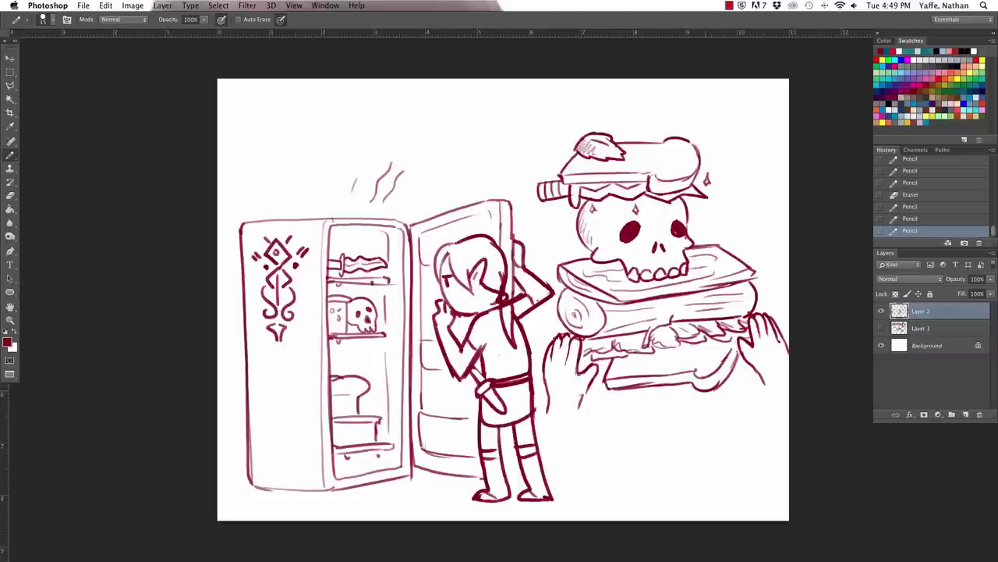
left_click_drag(605, 387, 719, 370)
left_click_drag(712, 390, 729, 363)
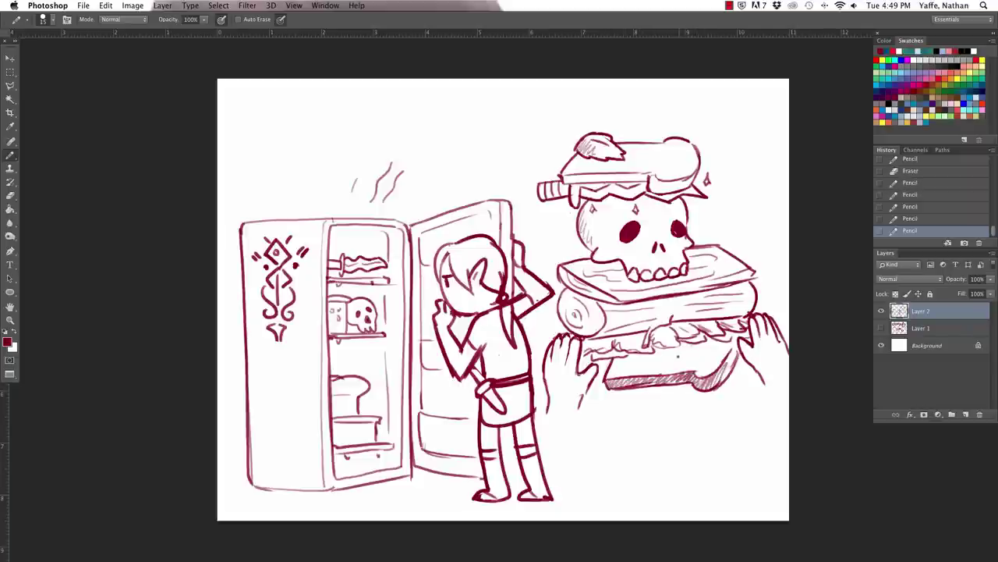
left_click(679, 357)
left_click(660, 364)
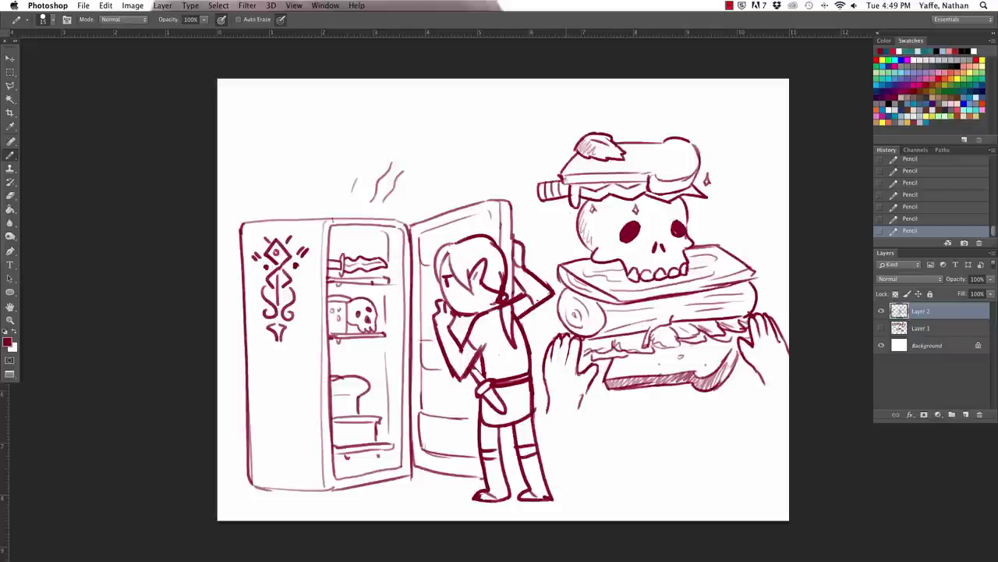
Add a zigzag hat-band trim and dark marks, and clean up marks around the hands.
mouse_move(564, 181)
left_mouse_down()
mouse_move(649, 177)
mouse_move(691, 189)
left_mouse_up()
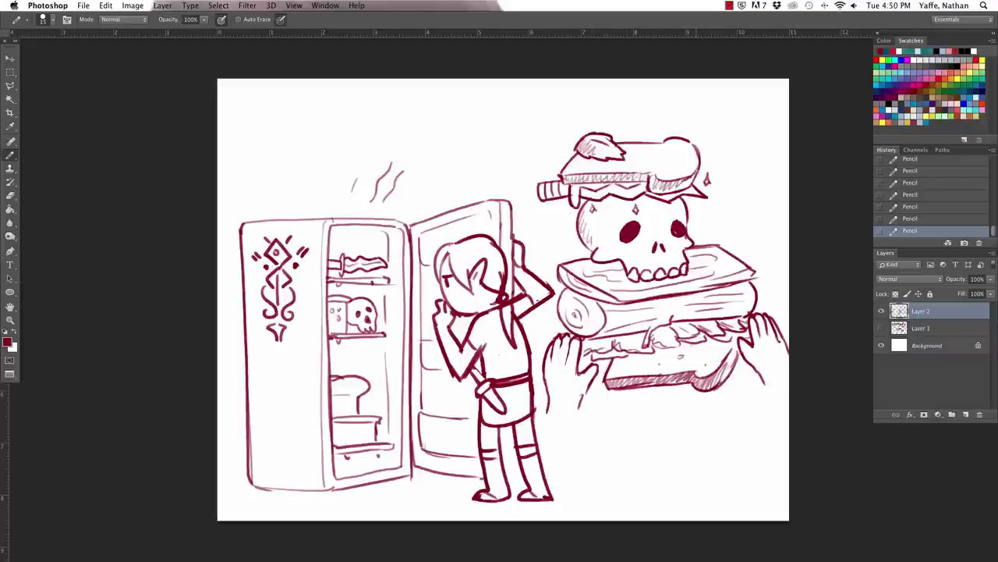
left_click_drag(546, 335, 537, 340)
left_click_drag(775, 311, 780, 304)
mouse_move(561, 336)
left_mouse_down()
mouse_move(554, 348)
mouse_move(577, 345)
left_mouse_up()
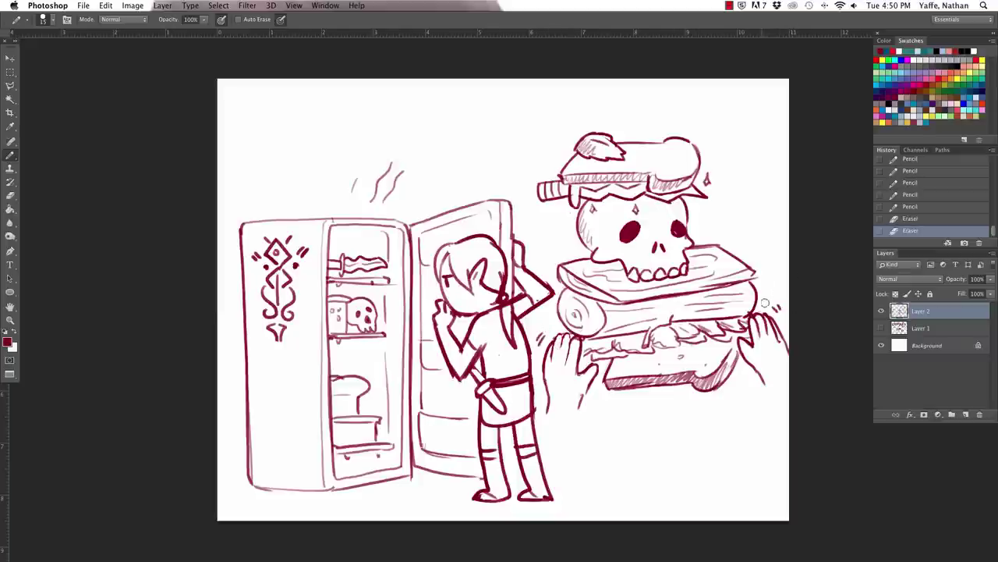
mouse_move(780, 335)
left_mouse_down()
mouse_move(781, 351)
mouse_move(757, 353)
left_mouse_up()
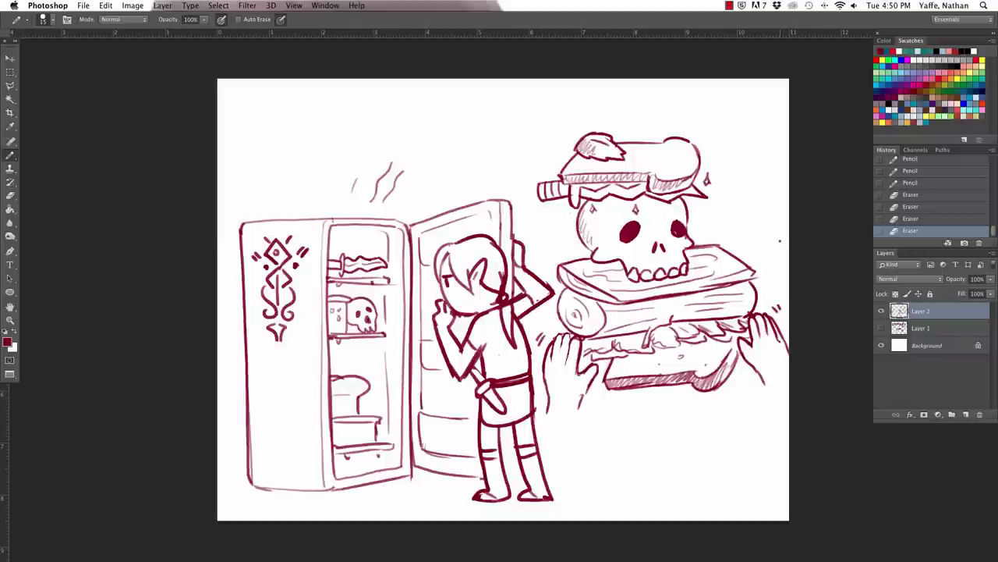
left_click_drag(578, 189, 586, 196)
Draw a diagonal crack across the skull and hatch the hat and log.
left_click(732, 103)
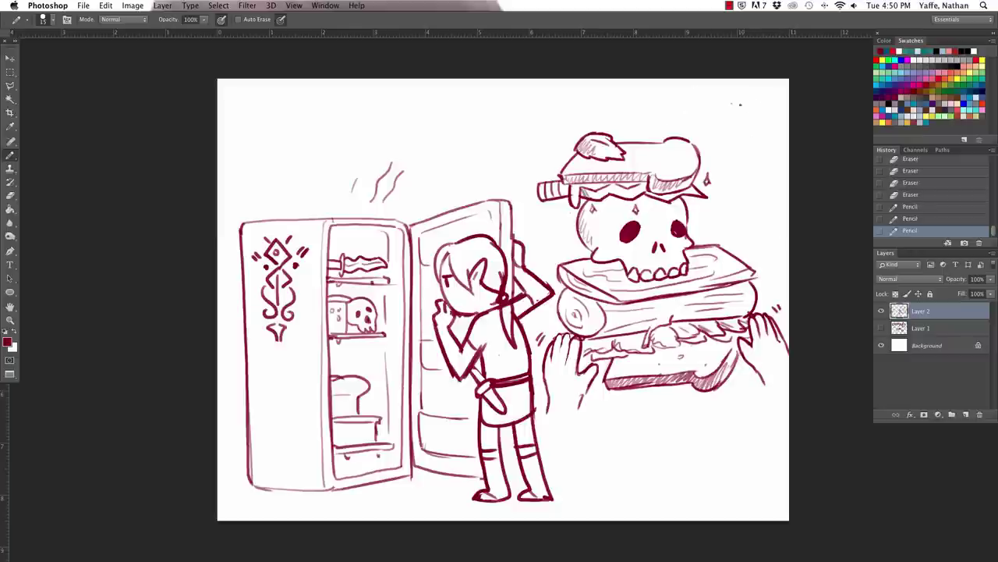
mouse_move(665, 134)
left_mouse_down()
mouse_move(609, 282)
mouse_move(683, 259)
mouse_move(707, 267)
left_mouse_up()
left_click_drag(706, 267, 718, 264)
left_click_drag(652, 262, 684, 251)
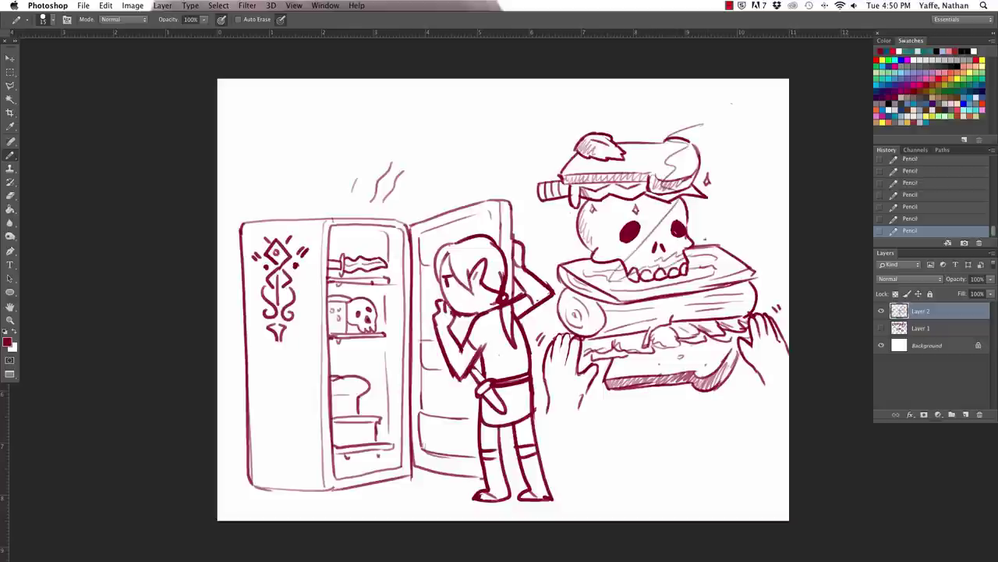
left_click_drag(676, 171, 687, 166)
left_click_drag(734, 197, 737, 202)
left_click_drag(719, 276, 693, 346)
Sketch zigzag and wispy steam lines around the stack and a wavy line under the base.
left_click_drag(764, 221, 760, 253)
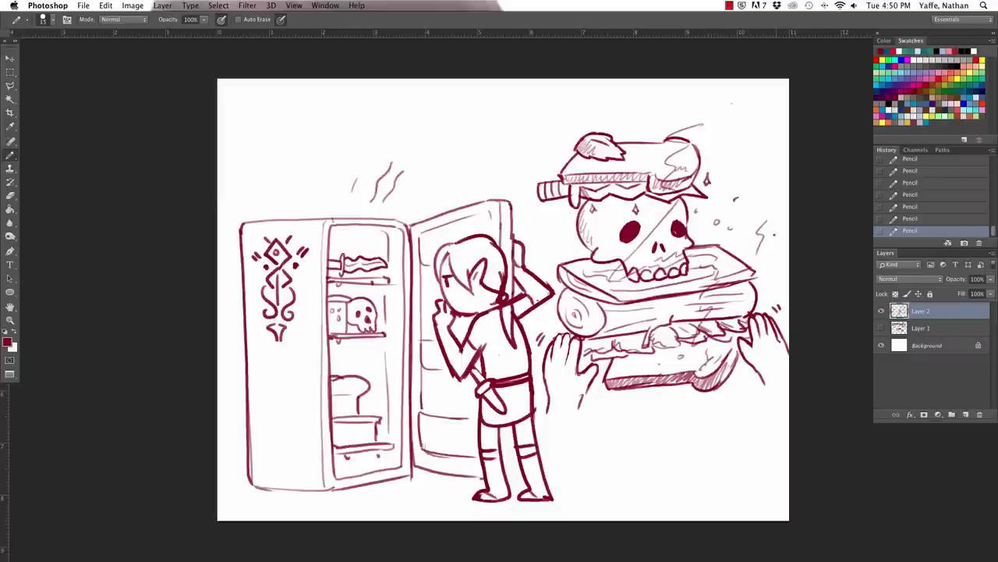
left_click_drag(686, 123, 730, 100)
left_click_drag(778, 130, 768, 187)
left_click_drag(628, 367, 701, 356)
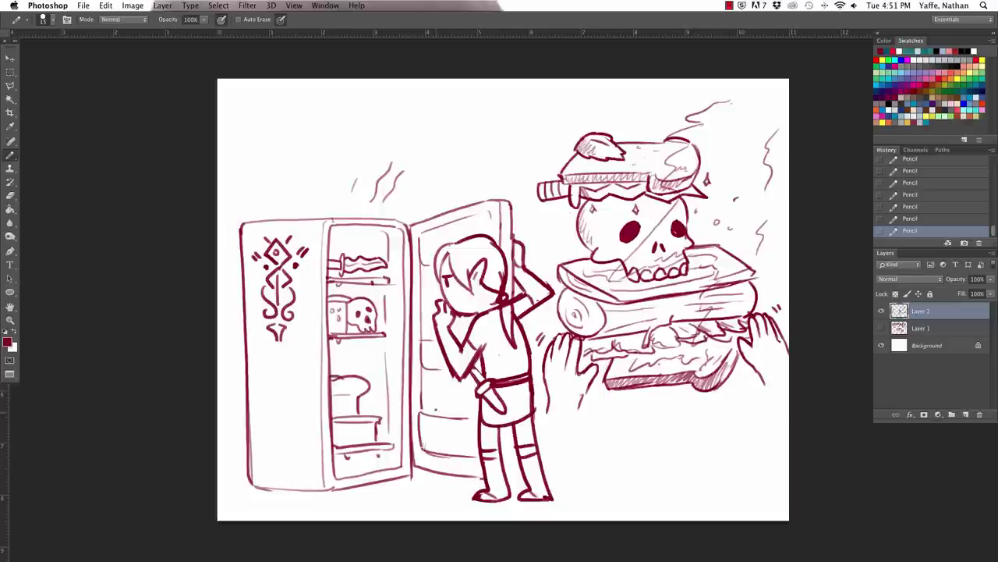
Sketch a box and a bottle on the fridge door shelf and drips along the skull's top.
mouse_move(435, 416)
left_mouse_down()
mouse_move(434, 403)
mouse_move(451, 401)
mouse_move(452, 418)
mouse_move(436, 397)
mouse_move(451, 402)
mouse_move(440, 384)
mouse_move(445, 398)
left_mouse_up()
key("e")
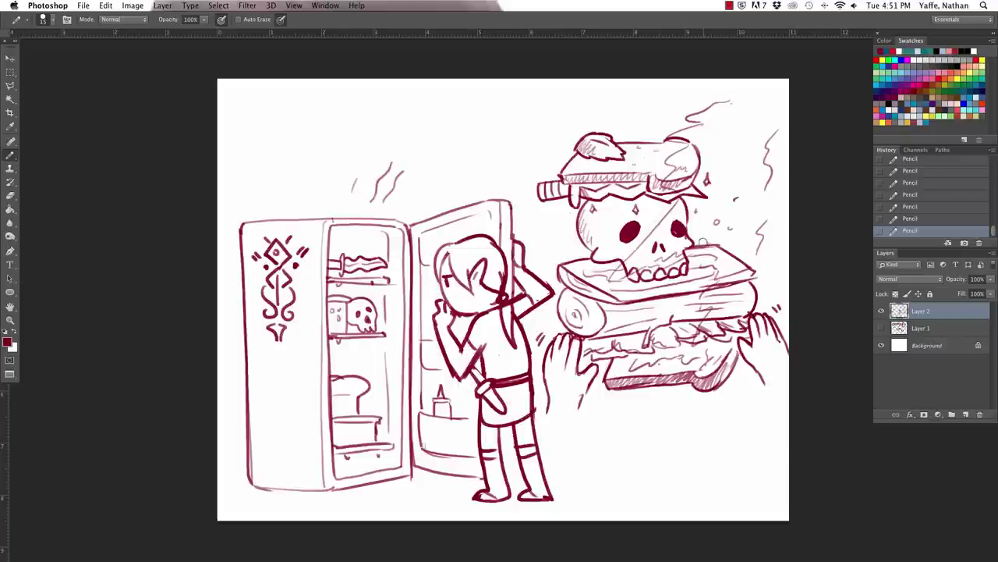
left_click_drag(701, 237, 708, 250)
mouse_move(603, 198)
left_mouse_down()
mouse_move(624, 221)
mouse_move(643, 201)
mouse_move(674, 205)
left_mouse_up()
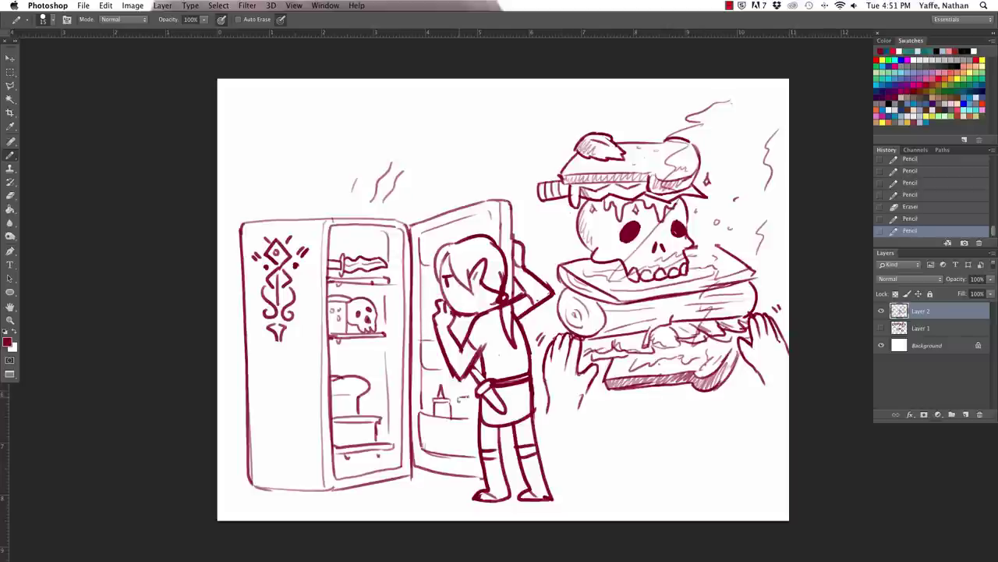
mouse_move(459, 399)
left_mouse_down()
mouse_move(477, 401)
mouse_move(467, 410)
left_mouse_up()
Draw a round slice beside the skull's jaw and clean up its stray lines.
mouse_move(702, 255)
left_mouse_down()
mouse_move(721, 270)
mouse_move(696, 275)
mouse_move(707, 273)
mouse_move(705, 258)
left_mouse_up()
key("e")
key("b")
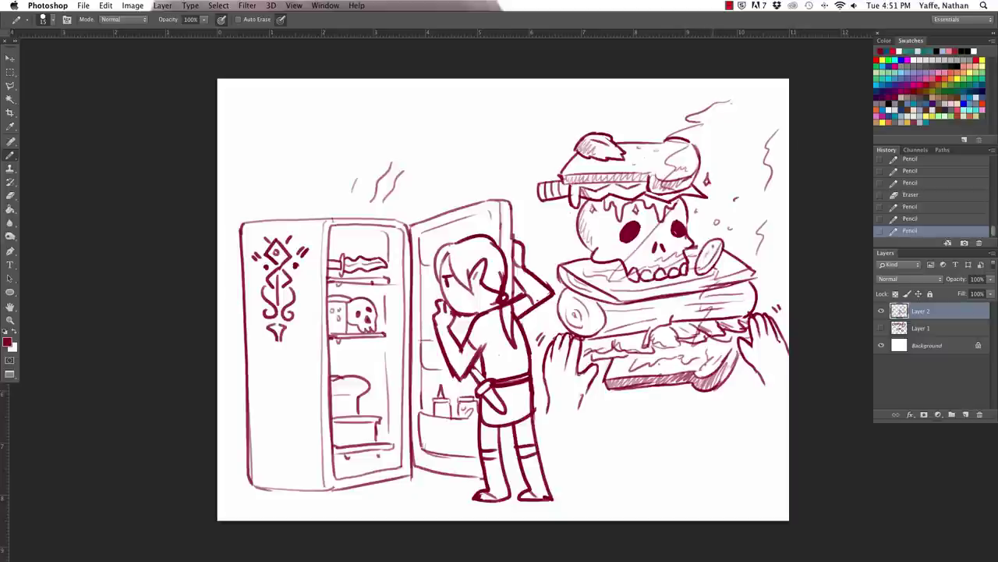
Erase a stray mark and redraw a small round slice left of the skull.
key("e")
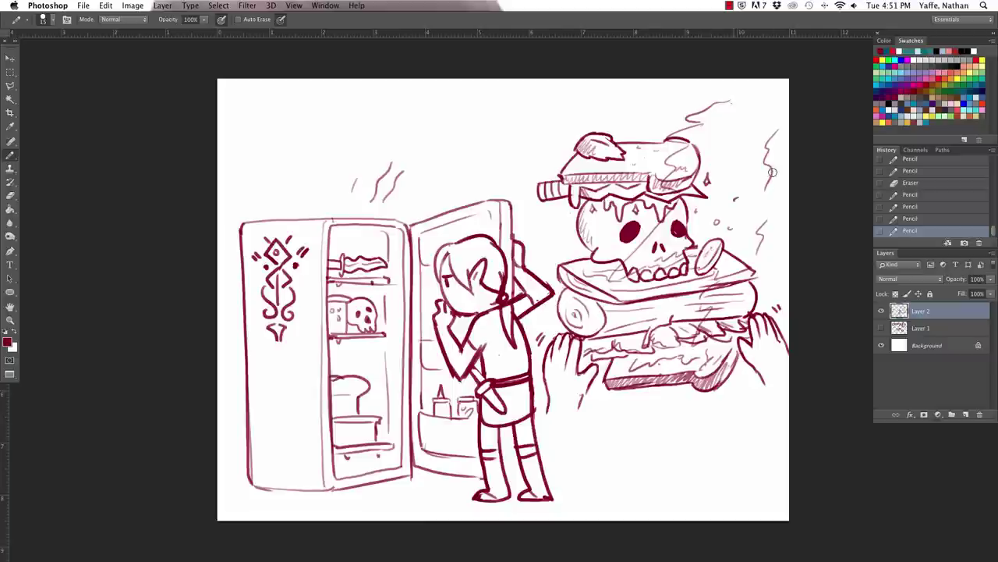
left_click_drag(705, 256, 713, 250)
left_click_drag(705, 256, 711, 251)
left_click_drag(580, 272, 605, 266)
key("e")
left_click_drag(584, 268, 604, 274)
mouse_move(586, 262)
left_mouse_down()
mouse_move(631, 290)
mouse_move(644, 285)
mouse_move(627, 289)
mouse_move(642, 289)
mouse_move(626, 303)
mouse_move(632, 290)
left_mouse_up()
left_click_drag(618, 287, 628, 291)
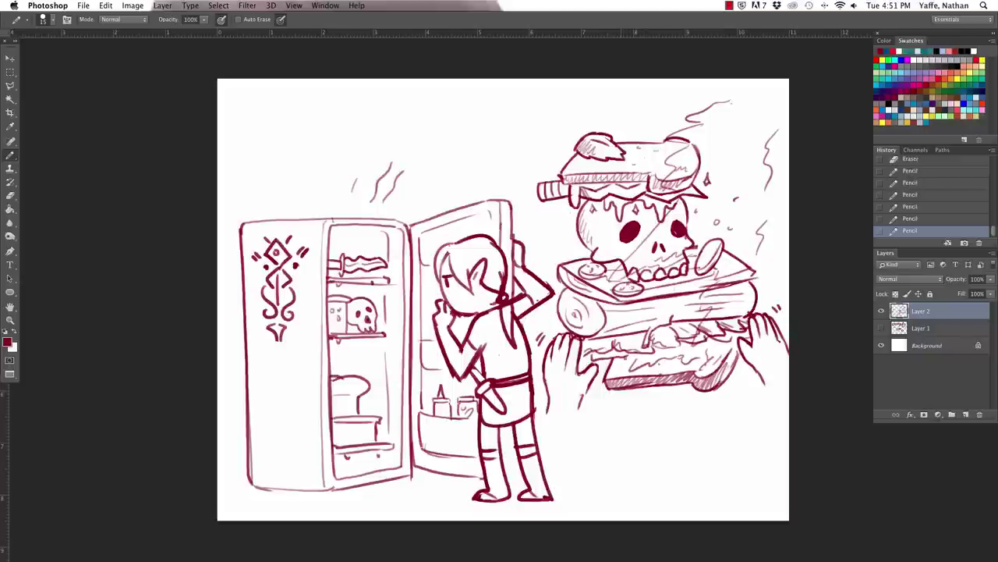
Add round slices beneath the log and hatch the sandwich filling, erasing to redo it.
mouse_move(621, 361)
left_mouse_down()
mouse_move(646, 370)
mouse_move(647, 354)
left_mouse_up()
mouse_move(586, 356)
left_mouse_down()
mouse_move(600, 367)
mouse_move(643, 367)
mouse_move(646, 356)
mouse_move(636, 359)
left_mouse_up()
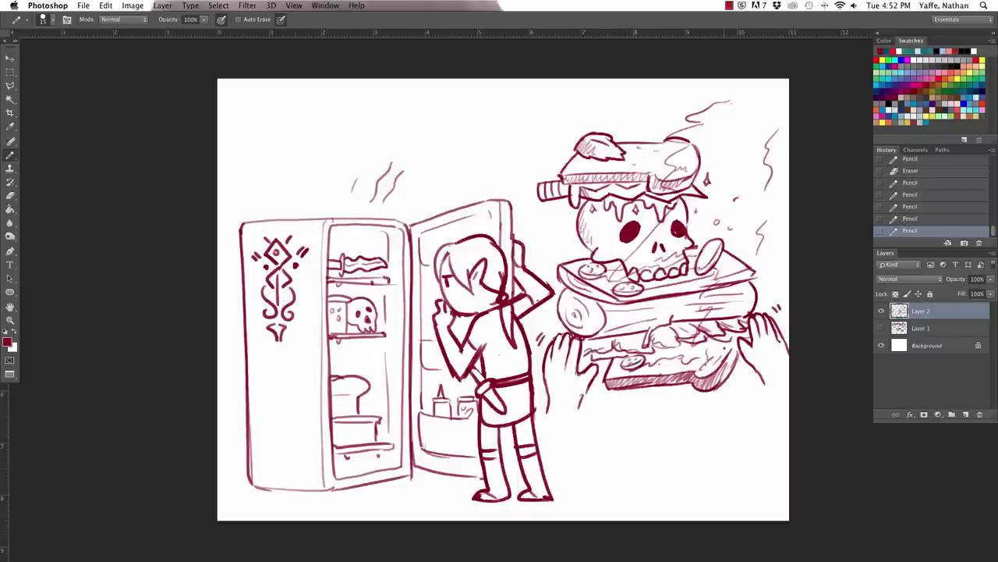
mouse_move(705, 360)
left_mouse_down()
mouse_move(727, 344)
mouse_move(706, 356)
left_mouse_up()
key("e")
key("b")
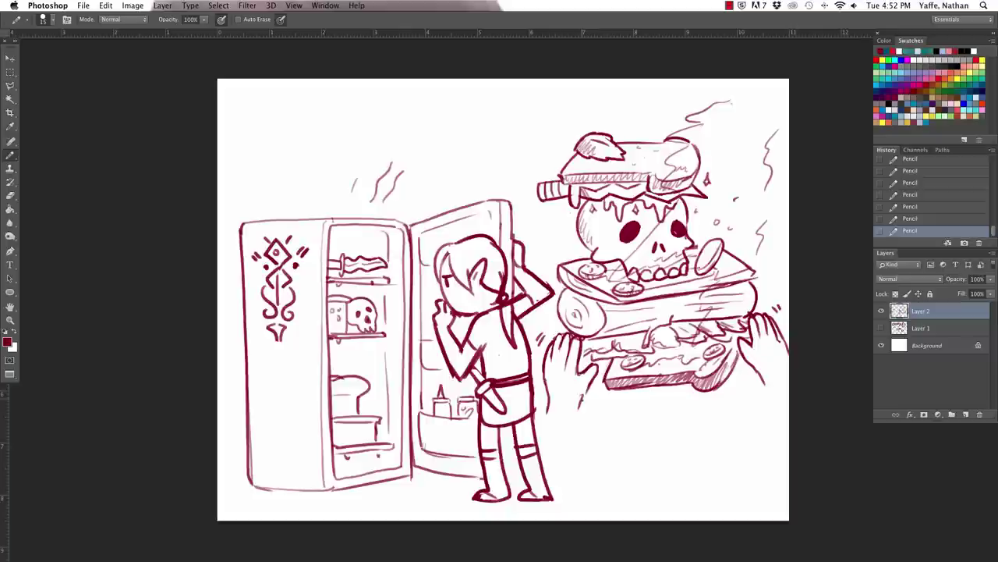
Extend the arm line below the hand and draw the xxx marks on the hand.
left_click_drag(585, 394, 571, 442)
mouse_move(549, 381)
left_mouse_down()
mouse_move(550, 395)
mouse_move(577, 386)
left_mouse_up()
left_click_drag(578, 377, 571, 388)
key("e")
left_click_drag(550, 379, 557, 397)
key("b")
mouse_move(552, 378)
left_mouse_down()
mouse_move(551, 388)
mouse_move(567, 386)
left_mouse_up()
mouse_move(567, 376)
left_mouse_down()
mouse_move(561, 387)
mouse_move(572, 385)
left_mouse_up()
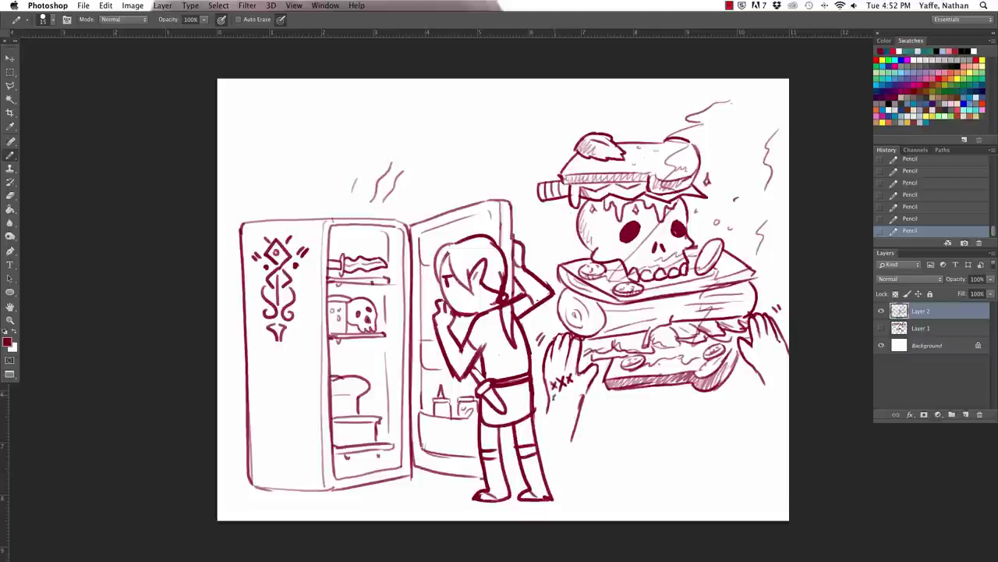
Write a word under the x marks, draw the arm's left edge, and refine the raised finger.
mouse_move(552, 399)
left_mouse_down()
mouse_move(583, 394)
mouse_move(570, 410)
mouse_move(578, 406)
left_mouse_up()
left_click_drag(605, 364, 611, 374)
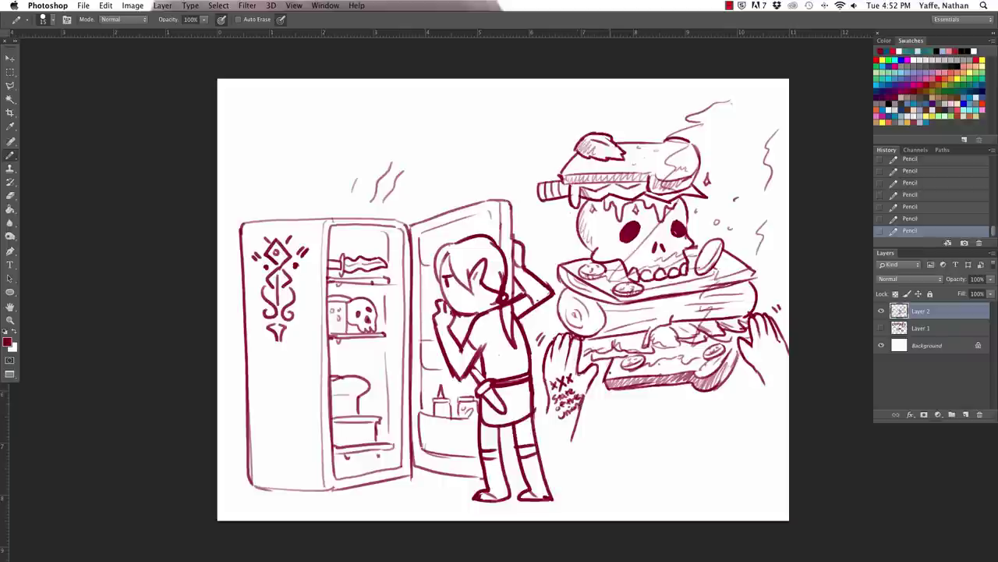
mouse_move(551, 402)
left_mouse_down()
mouse_move(541, 441)
mouse_move(567, 451)
left_mouse_up()
left_click_drag(443, 318, 446, 325)
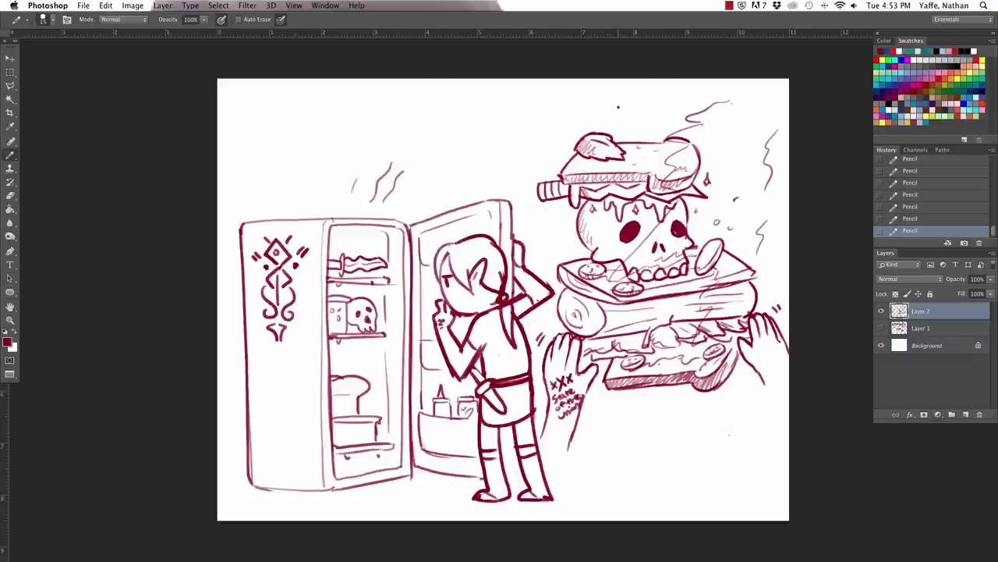
Draw a straw into the top of the stack and a stem below the sandwich.
left_click_drag(619, 106, 628, 156)
left_click_drag(620, 105, 632, 156)
left_click_drag(620, 105, 623, 125)
left_click_drag(672, 388, 683, 429)
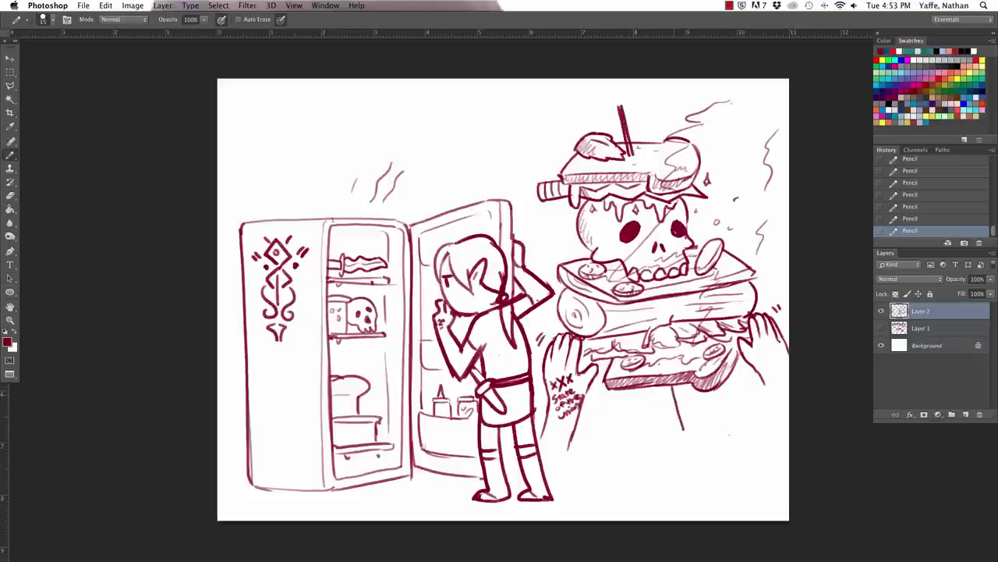
mouse_move(672, 388)
left_mouse_down()
mouse_move(688, 431)
mouse_move(658, 415)
mouse_move(696, 473)
left_mouse_up()
key("ctrl+z")
Sketch leaf strokes at the stem's base, undoing and redoing the right stroke.
key("ctrl+z")
mouse_move(687, 430)
left_mouse_down()
mouse_move(704, 406)
mouse_move(695, 474)
left_mouse_up()
left_click_drag(716, 426, 704, 438)
key("ctrl+z")
key("ctrl+z")
mouse_move(710, 404)
left_mouse_down()
mouse_move(701, 440)
mouse_move(671, 440)
mouse_move(680, 457)
left_mouse_up()
key("e")
key("b")
key("ctrl+z")
key("e")
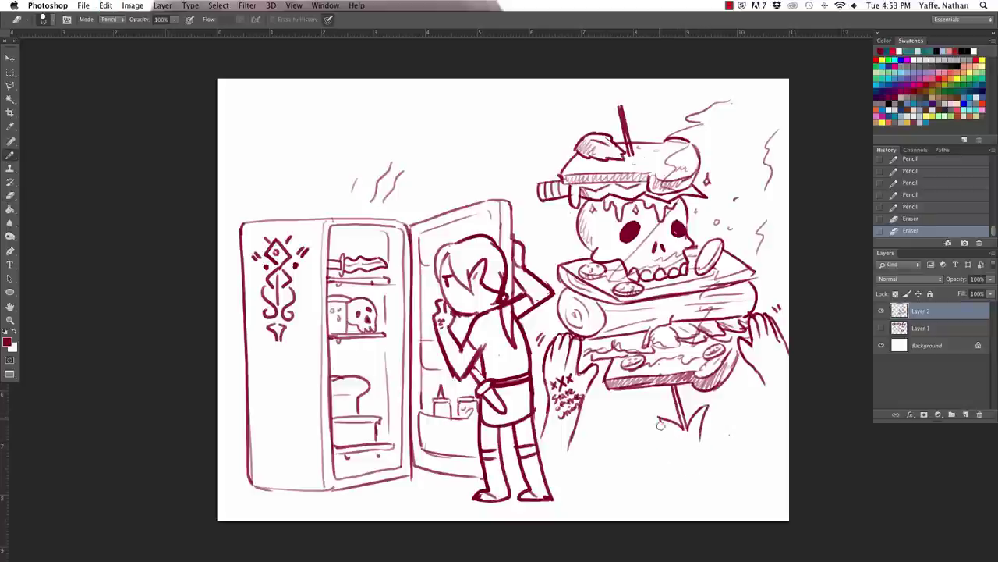
key("b")
Draw the leaf's lower lobes and erase stray strokes near them.
mouse_move(679, 441)
left_mouse_down()
mouse_move(661, 459)
mouse_move(710, 446)
mouse_move(691, 484)
left_mouse_up()
key("e")
key("b")
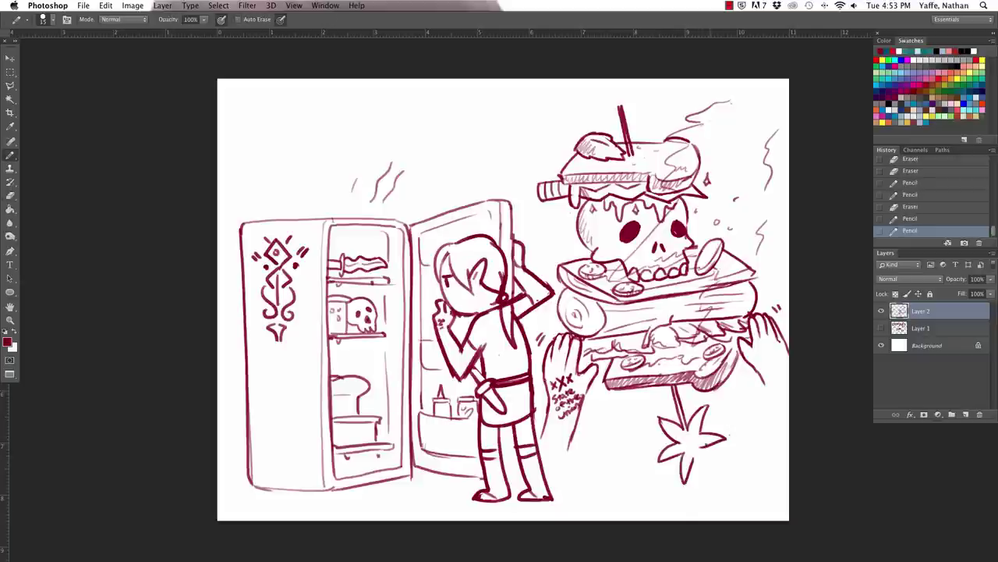
mouse_move(722, 446)
left_mouse_down()
mouse_move(695, 476)
mouse_move(677, 459)
mouse_move(772, 421)
mouse_move(749, 421)
left_mouse_up()
key("e")
key("b")
key("z")
key("e")
mouse_move(649, 441)
left_mouse_down()
mouse_move(676, 462)
mouse_move(661, 442)
left_mouse_up()
Redraw the leaf's upper-left, lower-left and right lobes.
key("b")
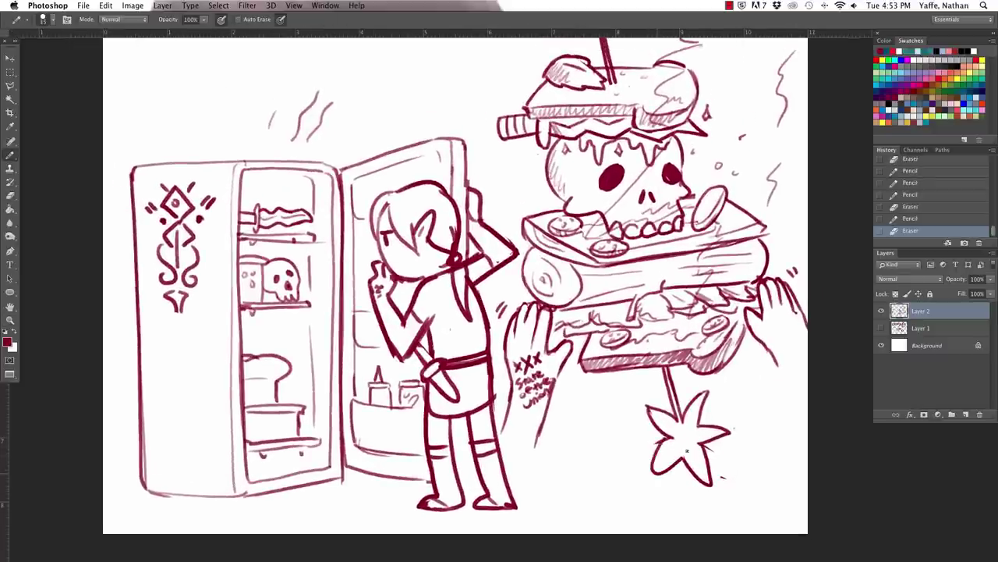
key("e")
mouse_move(648, 401)
left_mouse_down()
mouse_move(671, 437)
mouse_move(674, 427)
mouse_move(673, 449)
mouse_move(708, 484)
mouse_move(695, 425)
mouse_move(734, 432)
left_mouse_up()
key("b")
key("e")
key("b")
mouse_move(668, 448)
left_mouse_down()
mouse_move(672, 485)
mouse_move(685, 460)
mouse_move(720, 465)
mouse_move(719, 479)
left_mouse_up()
Trim the lower-right lobe, extend the lower lobe, and draw veins in the leaf centre.
key("e")
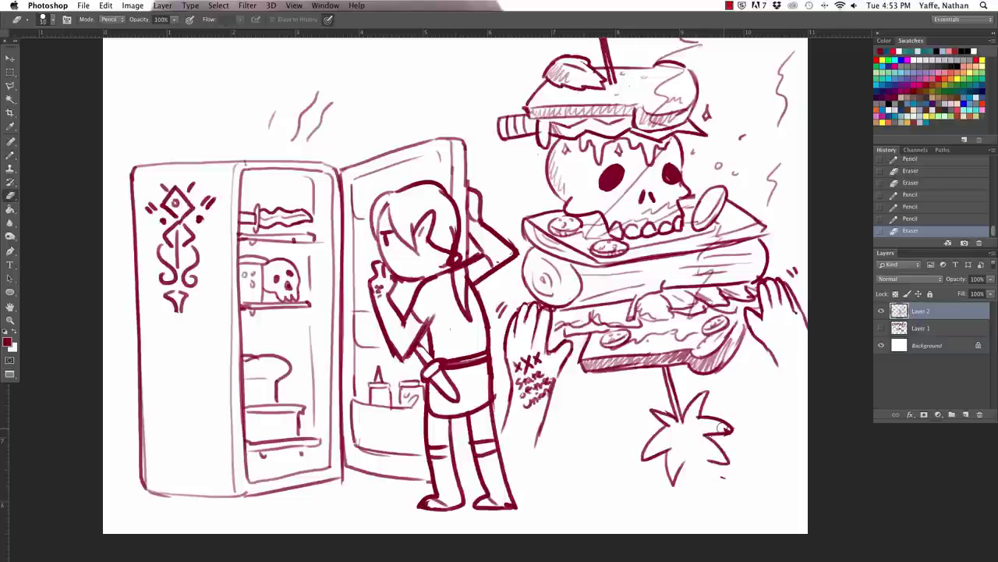
left_click_drag(717, 429, 741, 440)
mouse_move(716, 474)
left_mouse_down()
mouse_move(728, 491)
mouse_move(701, 456)
mouse_move(709, 499)
left_mouse_up()
key("b")
key("e")
mouse_move(699, 457)
left_mouse_down()
mouse_move(685, 426)
mouse_move(675, 427)
left_mouse_up()
key("b")
mouse_move(657, 414)
left_mouse_down()
mouse_move(680, 435)
mouse_move(674, 463)
mouse_move(692, 460)
mouse_move(715, 430)
mouse_move(691, 400)
left_mouse_up()
Erase and redraw the stem below the sandwich.
key("e")
left_click_drag(663, 365, 678, 421)
key("b")
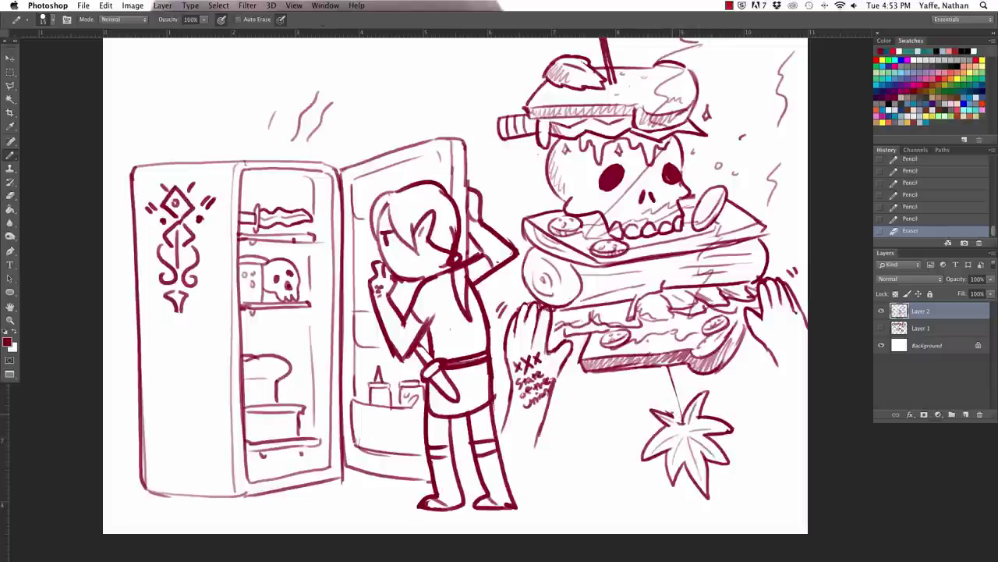
mouse_move(660, 365)
left_mouse_down()
mouse_move(672, 419)
mouse_move(685, 422)
left_mouse_up()
Redraw the skewer above the stack as a taller two-line straw.
scroll(668, 299, "up", 2)
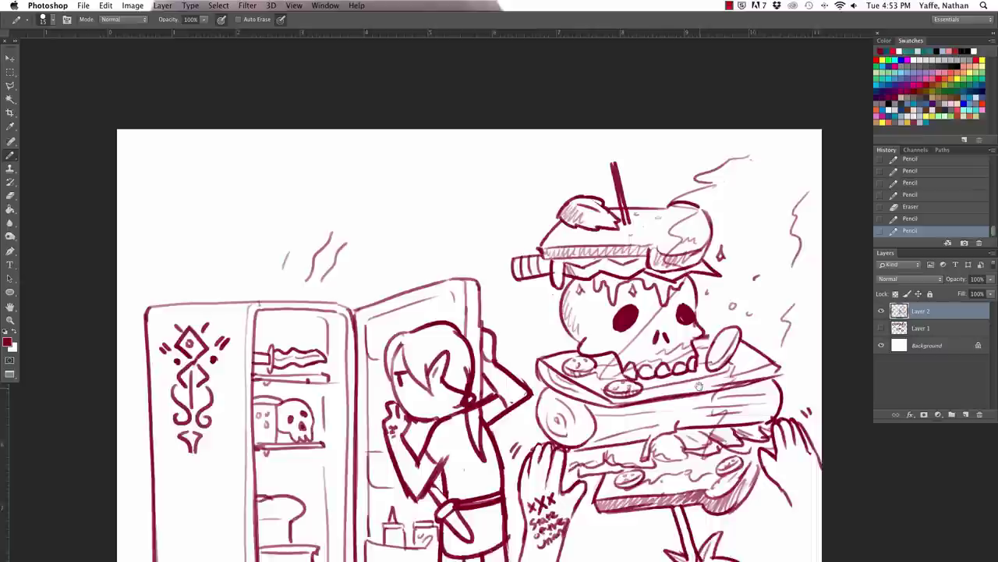
scroll(668, 299, "up", 3)
key("e")
mouse_move(635, 273)
left_mouse_down()
mouse_move(620, 202)
mouse_move(629, 267)
left_mouse_up()
key("b")
mouse_move(616, 188)
left_mouse_down()
mouse_move(641, 272)
mouse_move(616, 189)
left_mouse_up()
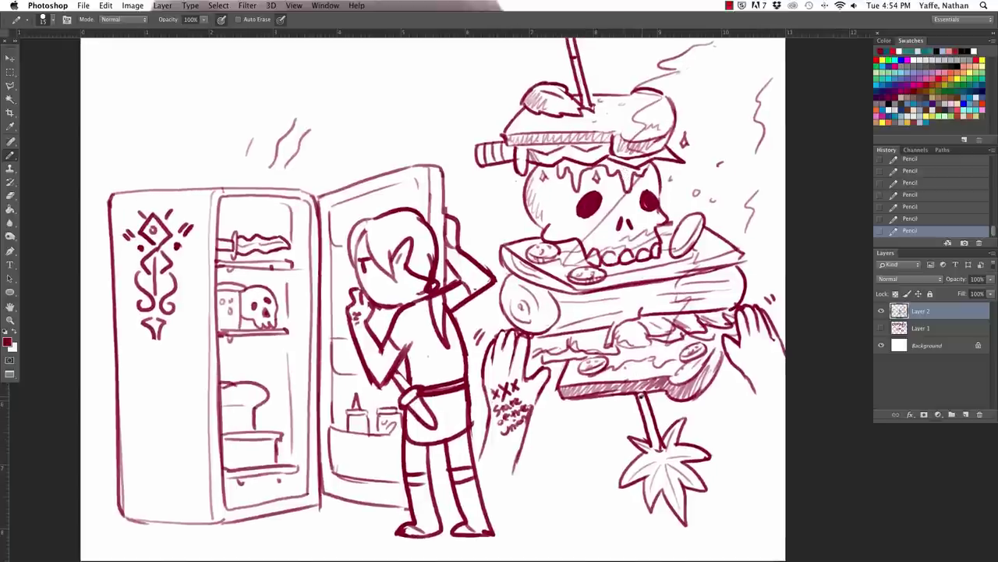
Zoom in on the fridge, pencil a small leaf on its top, then zoom back out.
left_click(393, 211, "alt")
left_click(393, 211, "alt")
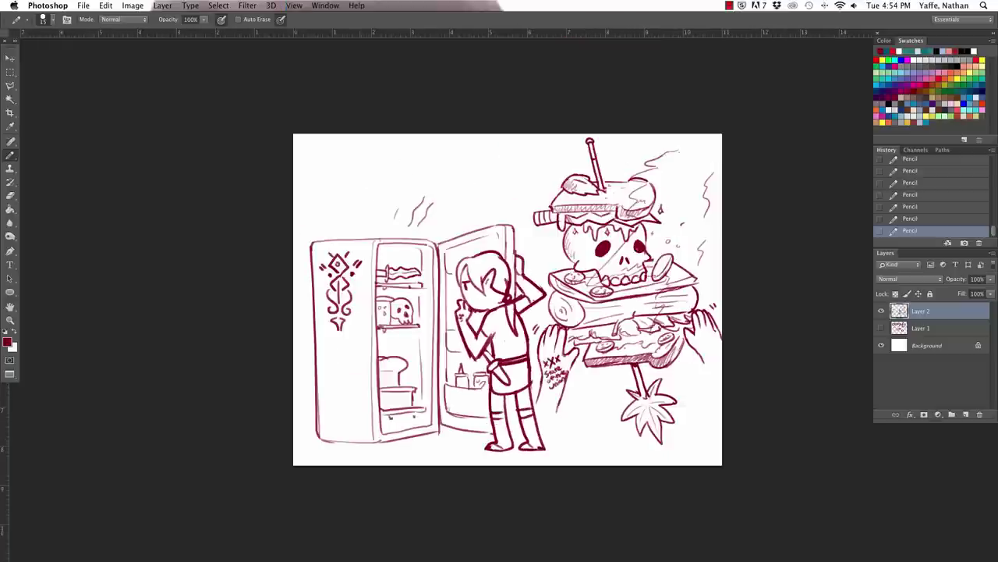
left_click(393, 211)
key("b")
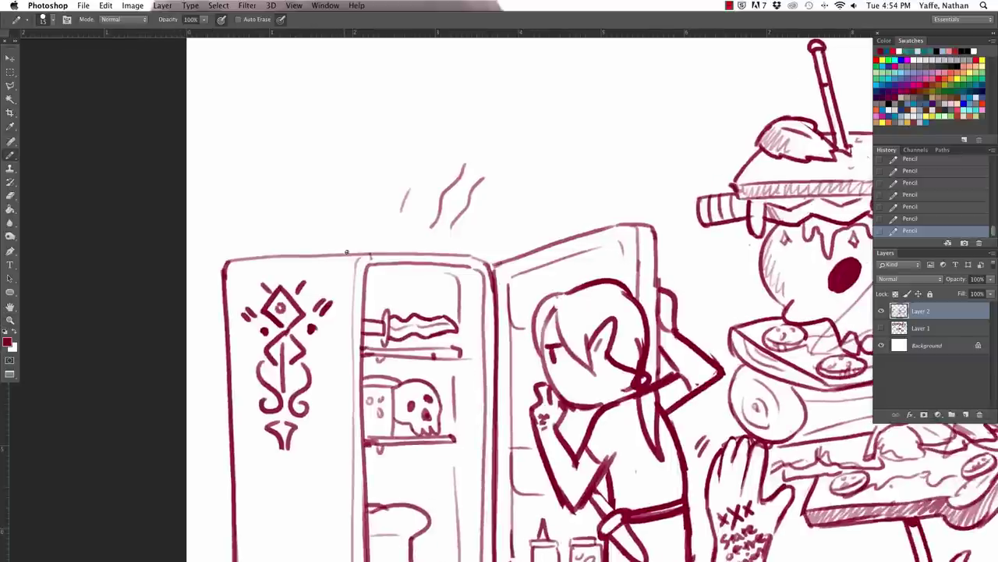
mouse_move(345, 252)
left_mouse_down()
mouse_move(317, 213)
mouse_move(390, 245)
left_mouse_up()
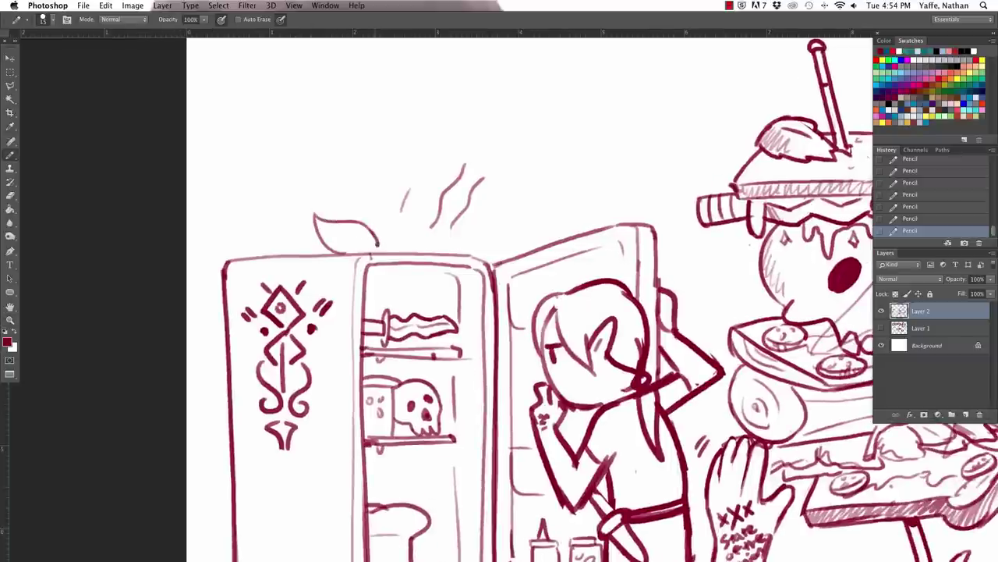
key("ctrl+minus")
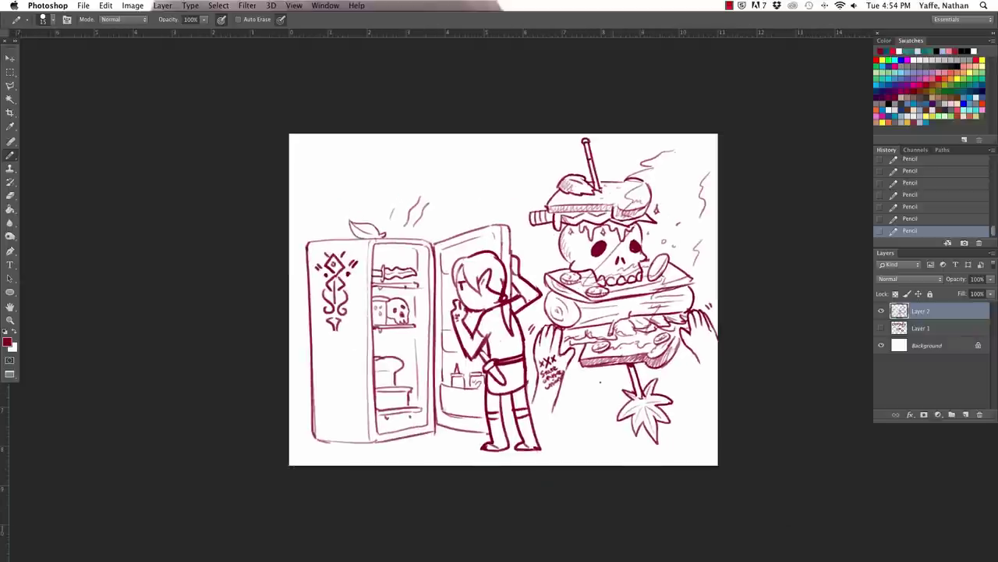
key("z")
mouse_move(616, 328)
left_mouse_down()
mouse_move(640, 328)
mouse_move(666, 348)
left_mouse_up()
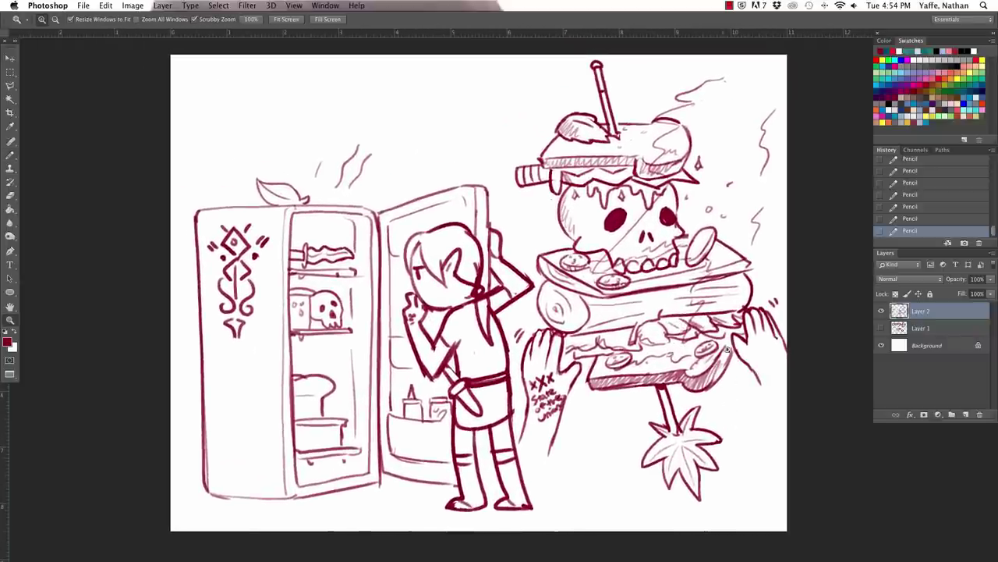
Darken outlines by the skull's right eye, log end, fridge edge, top bun, board and sandwich.
key("b")
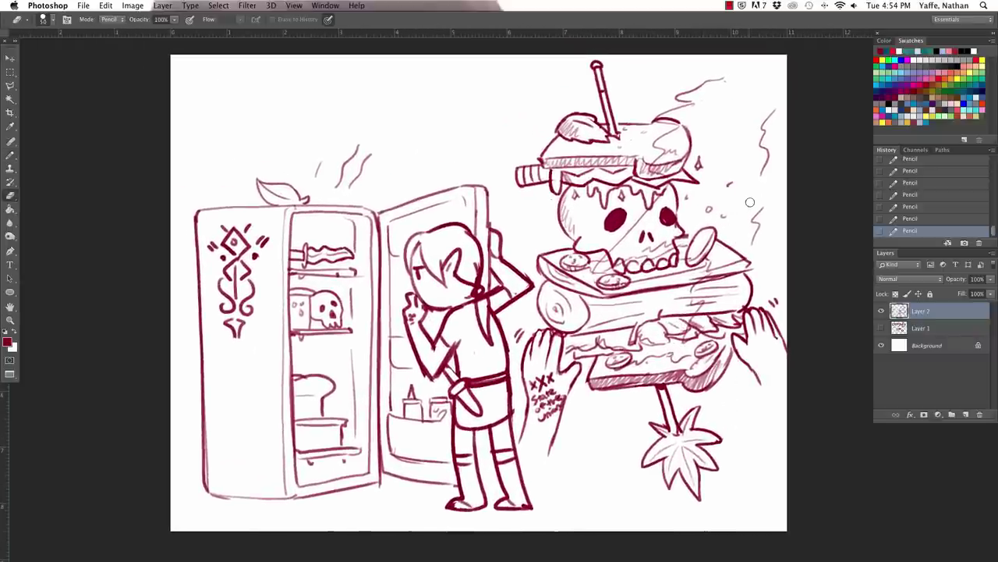
key("b")
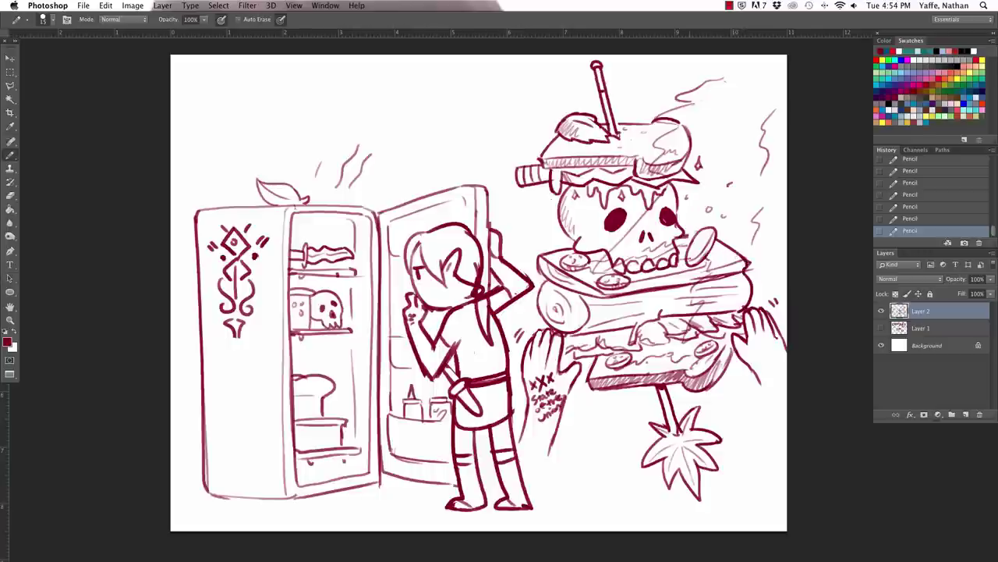
left_click_drag(677, 204, 677, 223)
left_click_drag(540, 284, 542, 308)
left_click_drag(371, 287, 371, 322)
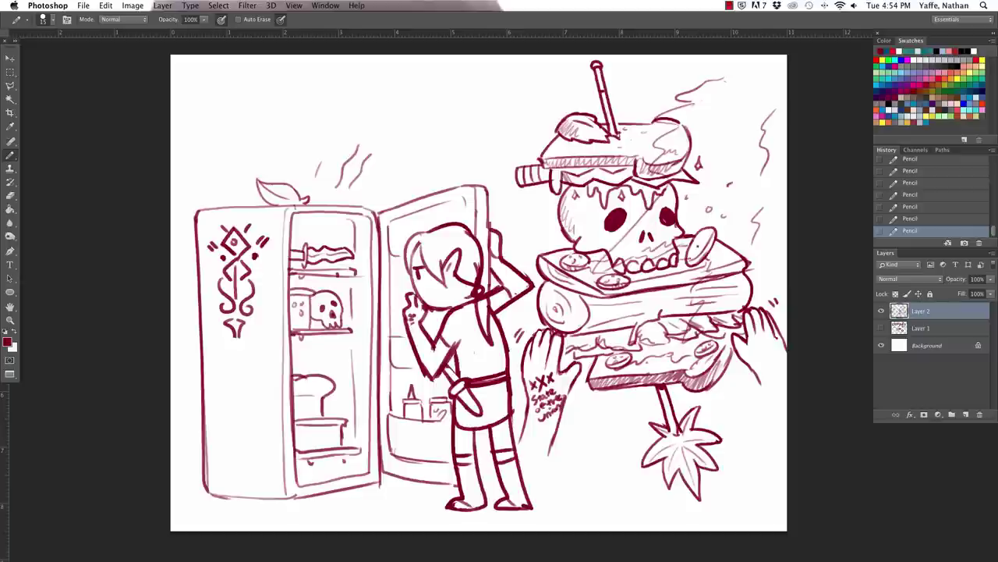
left_click_drag(680, 123, 686, 135)
left_click_drag(591, 358, 588, 390)
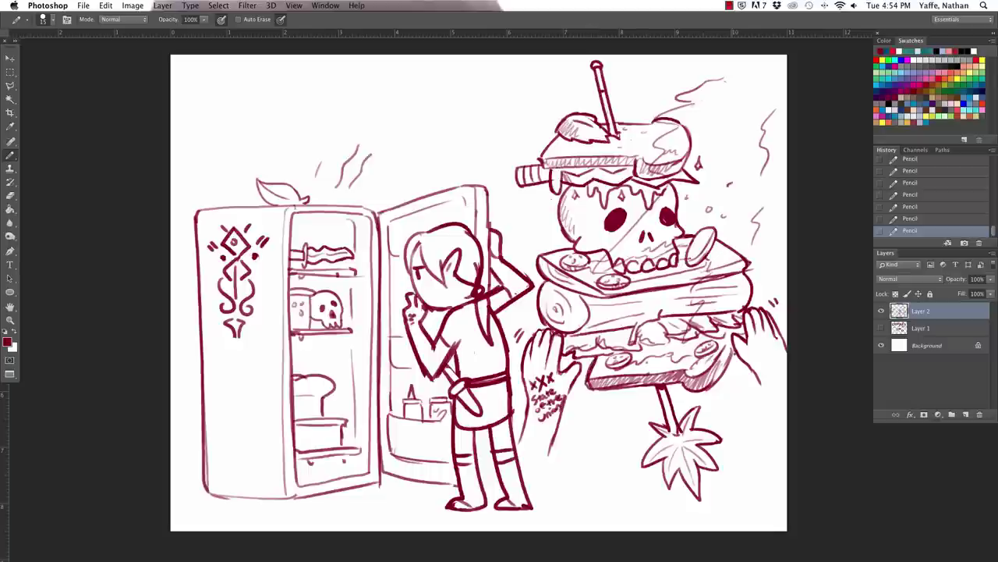
left_click_drag(733, 344, 760, 385)
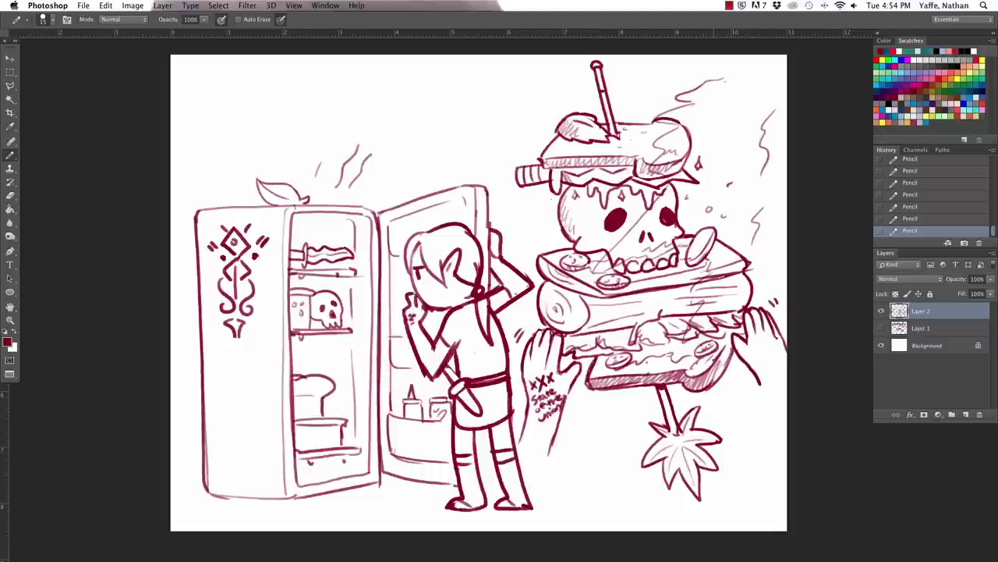